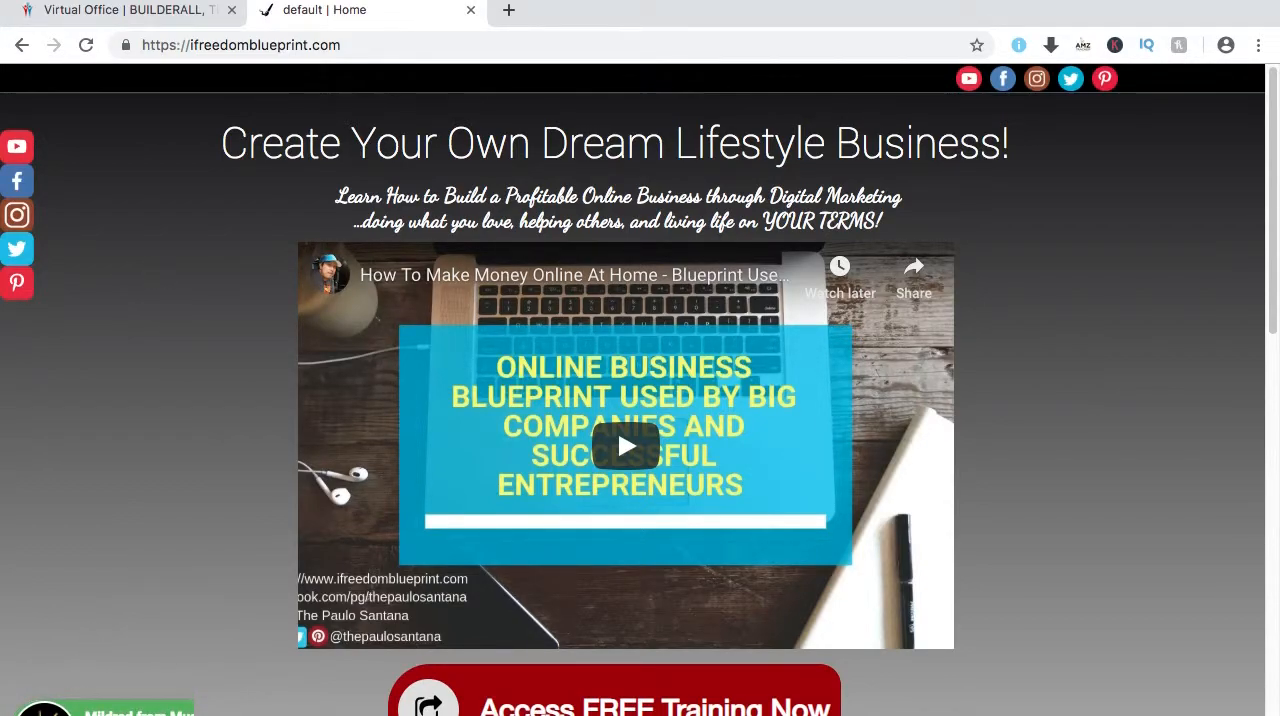
Switch to the Builderall office and open the Social Proof app.
{"action": "left_click", "coordinate": [120, 10]}
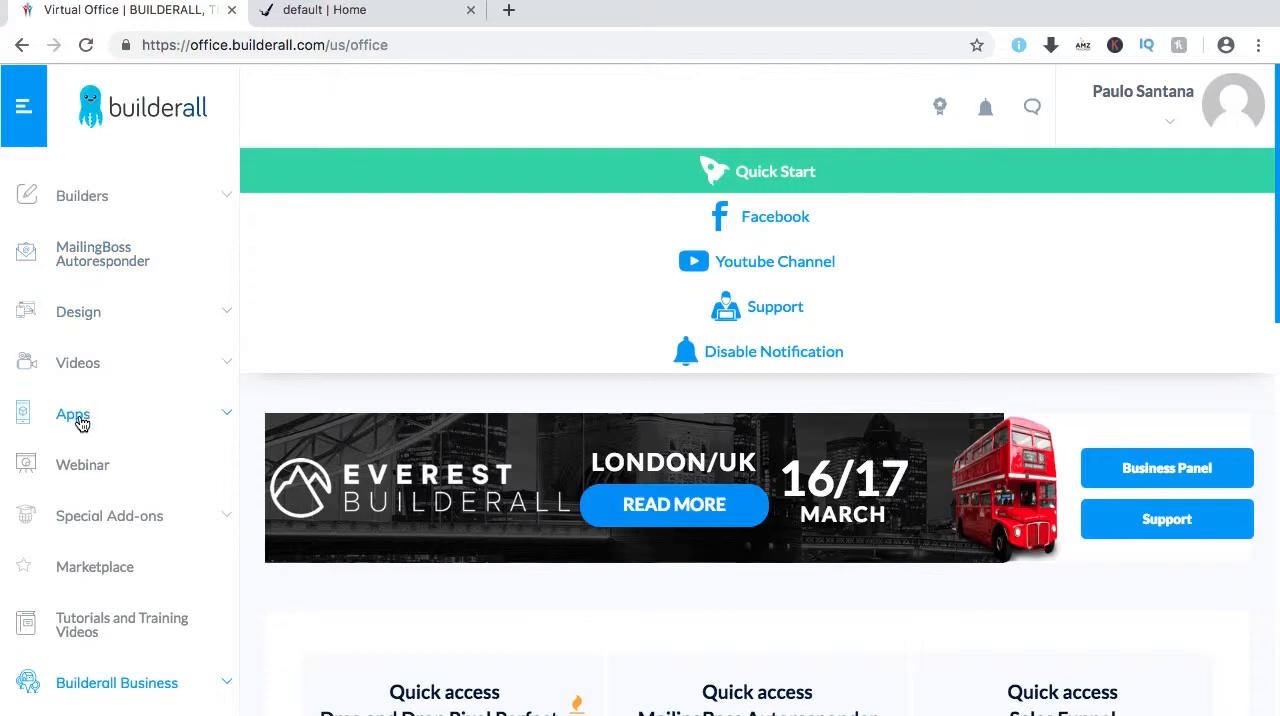
{"action": "left_click", "coordinate": [225, 418]}
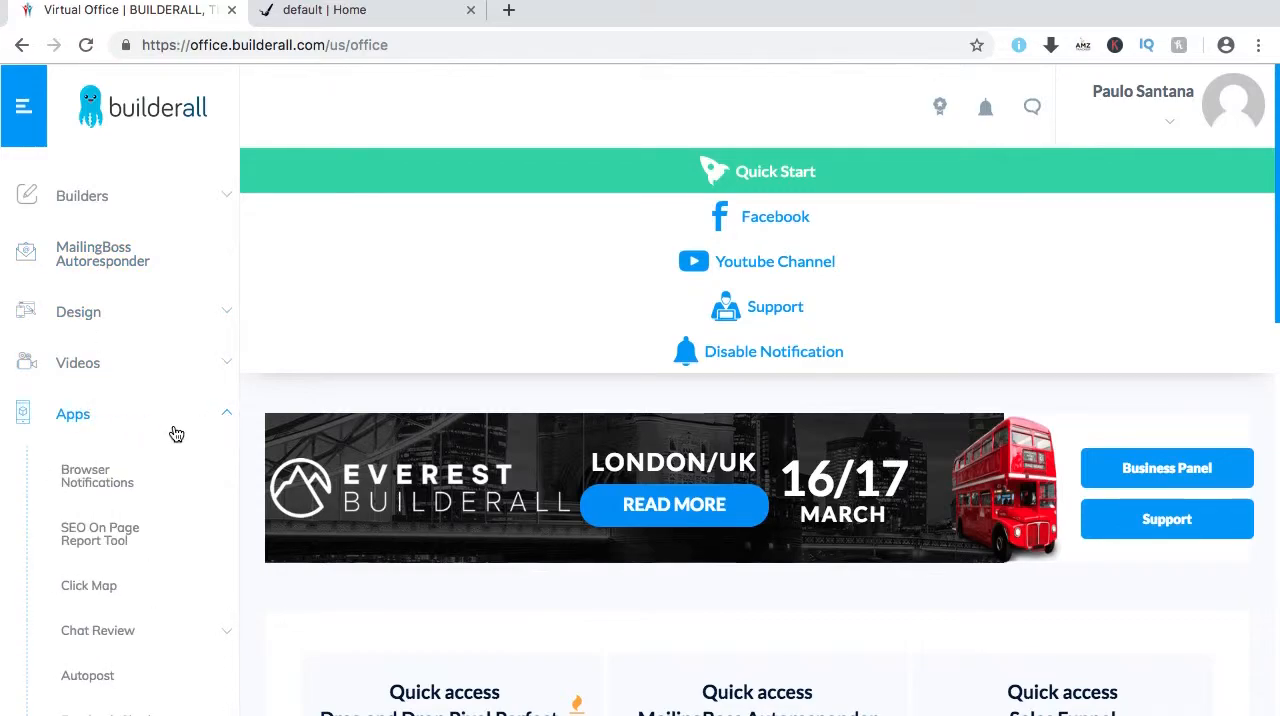
{"action": "scroll", "coordinate": [126, 429], "scroll_direction": "down", "scroll_amount": 2}
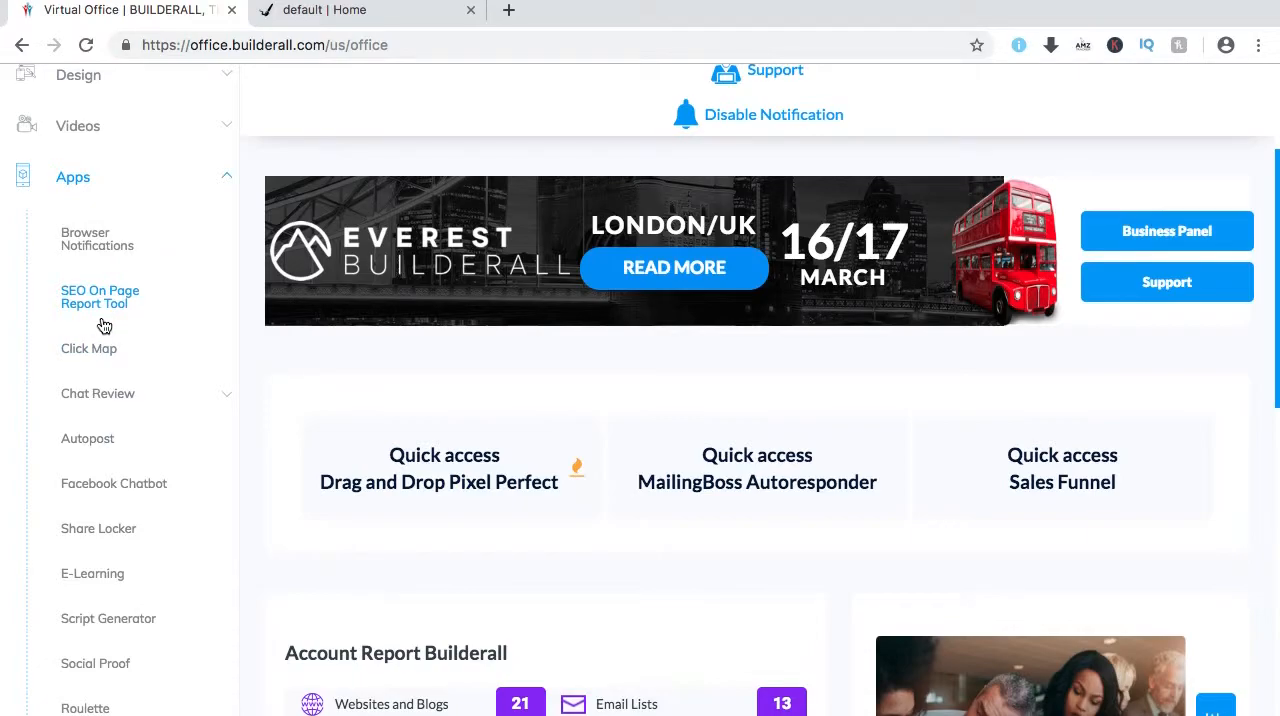
{"action": "scroll", "coordinate": [110, 300], "scroll_direction": "down", "scroll_amount": 1}
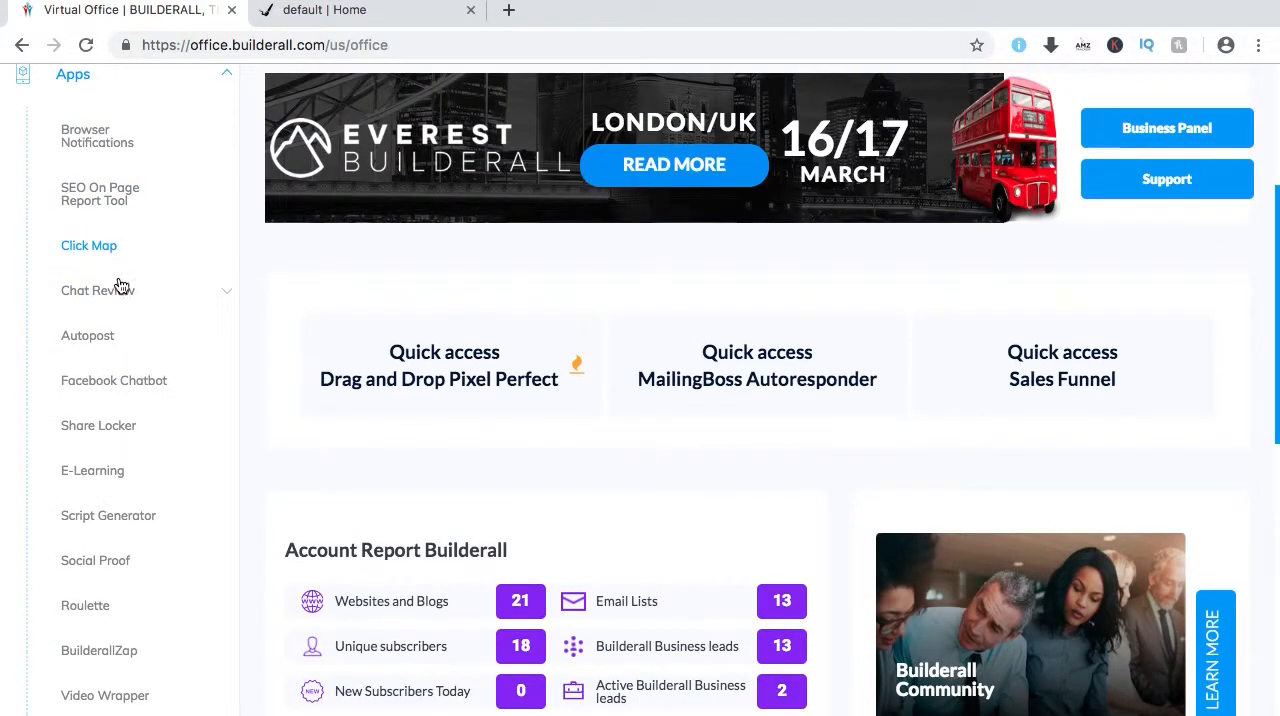
{"action": "left_click", "coordinate": [95, 567]}
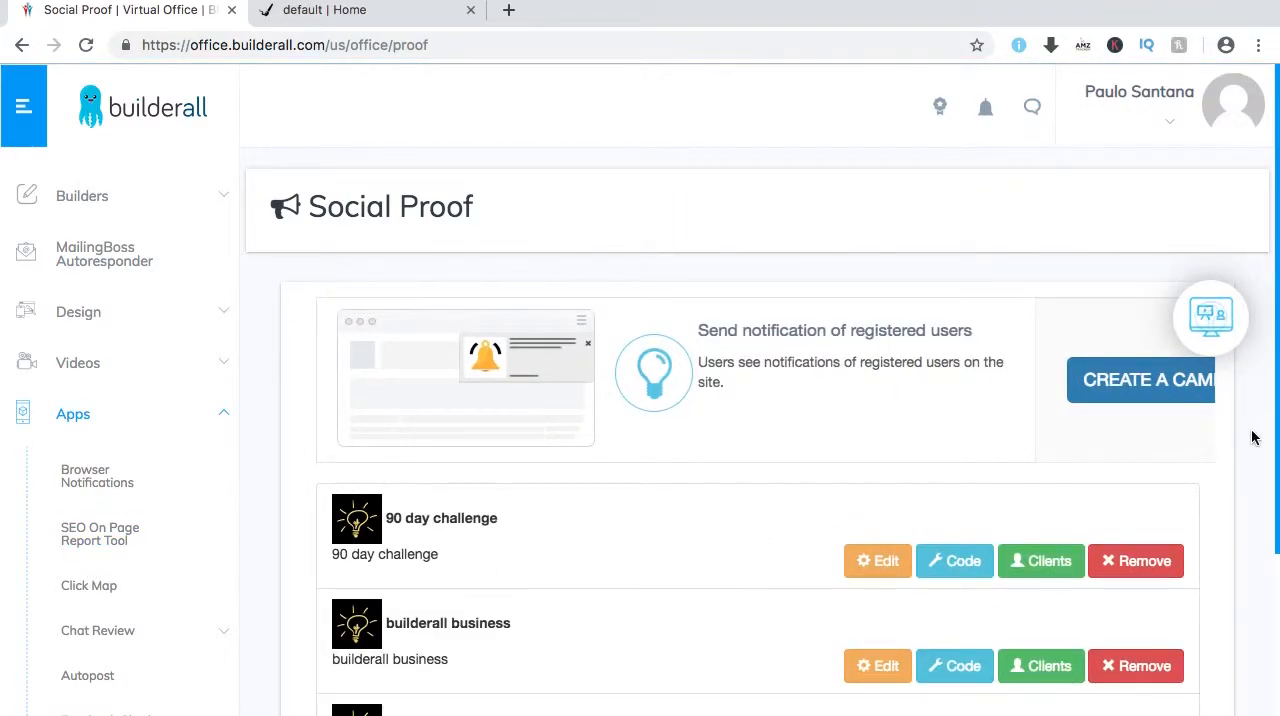
View the settings of the existing ifreedomblueprint campaign, and close them without changes.
{"action": "scroll", "coordinate": [260, 515], "scroll_direction": "down", "scroll_amount": 5}
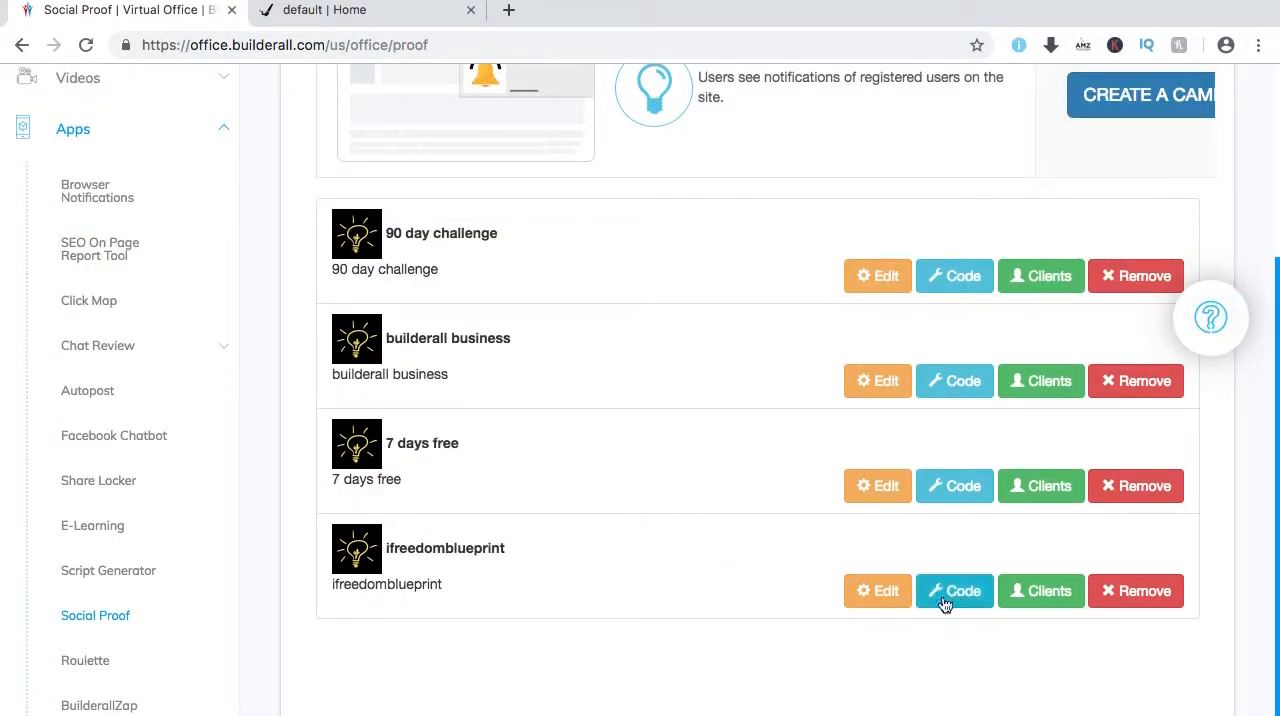
{"action": "left_click", "coordinate": [872, 593]}
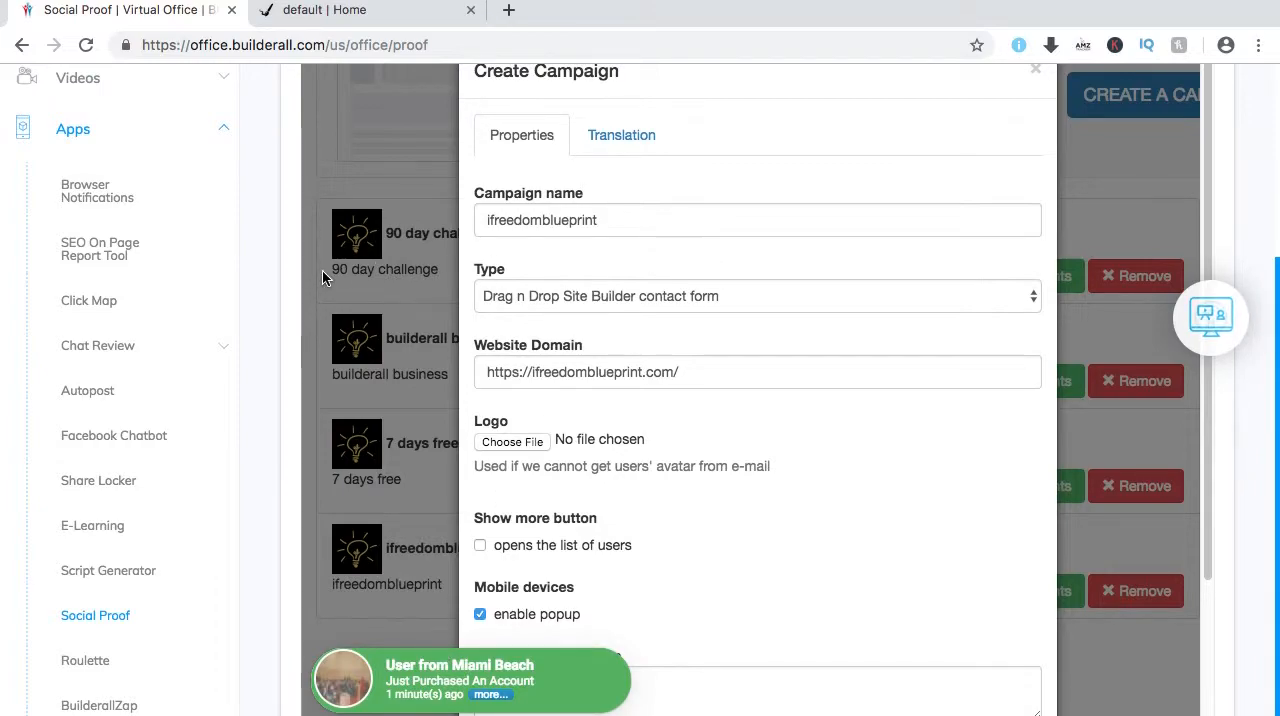
{"action": "left_click", "coordinate": [1036, 76]}
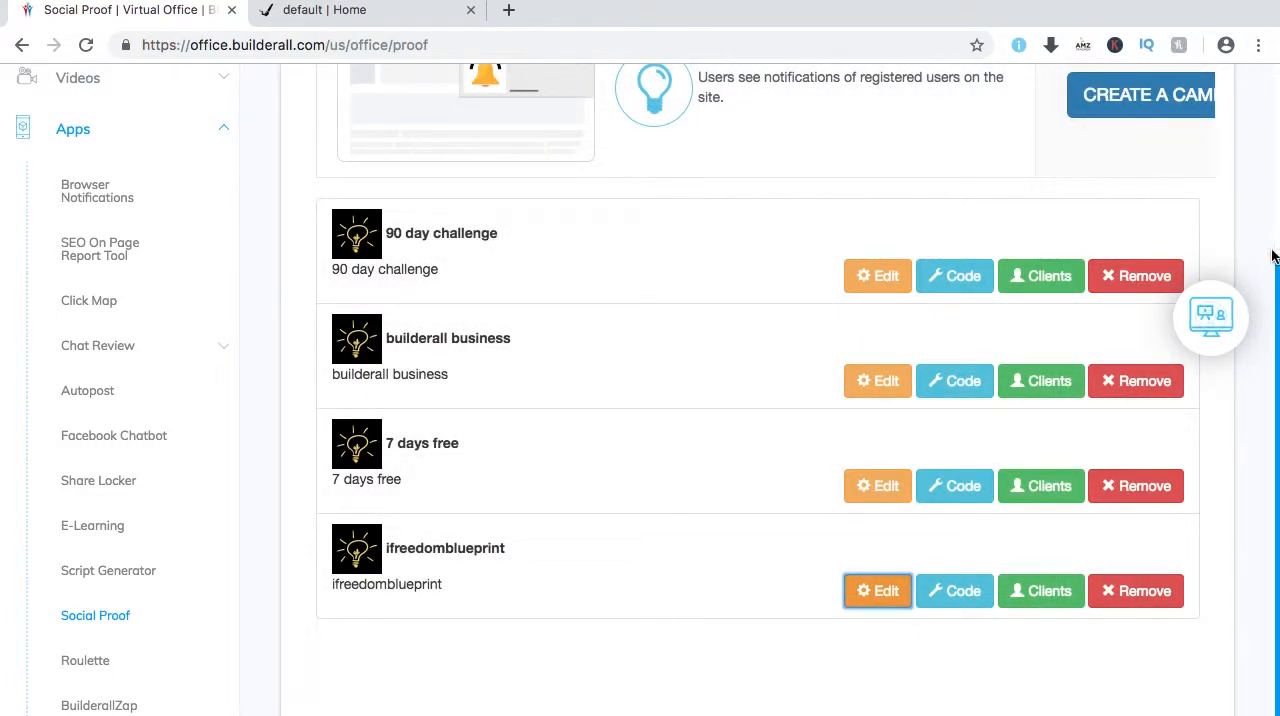
Look through the property fields of a new campaign form, and close it without saving.
{"action": "scroll", "coordinate": [1270, 300], "scroll_direction": "up", "scroll_amount": 2}
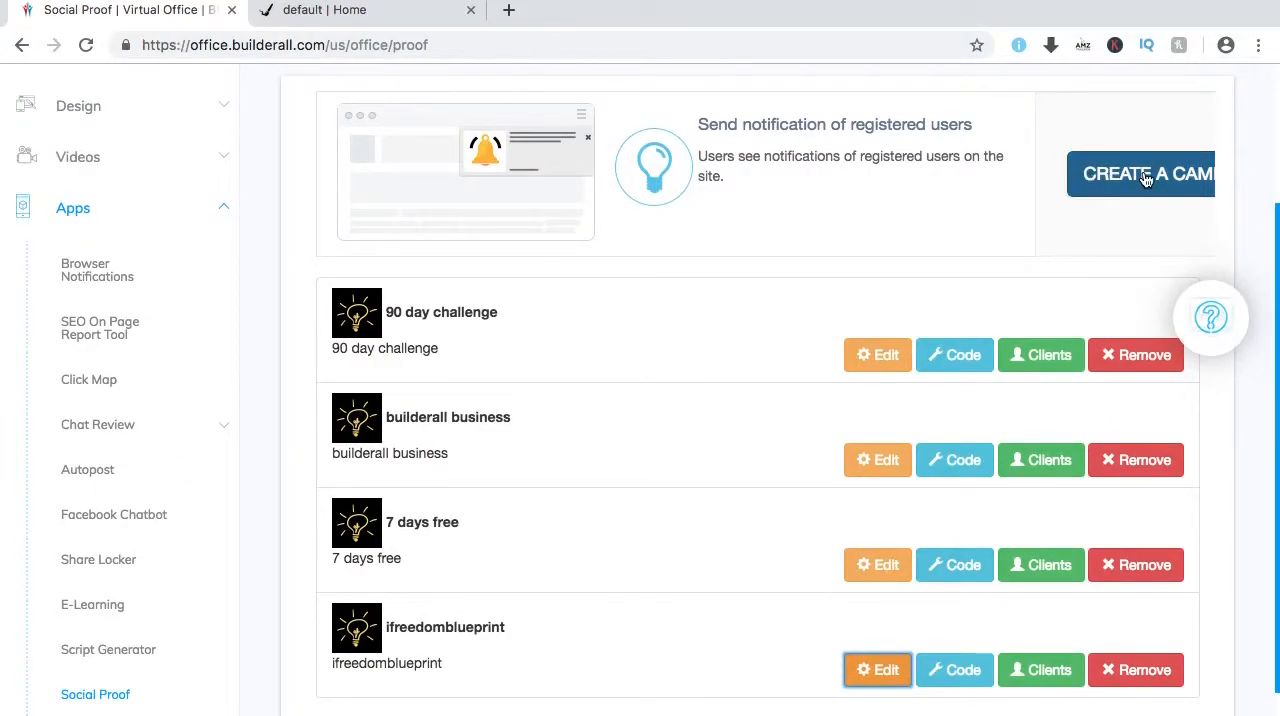
{"action": "left_click", "coordinate": [1146, 177]}
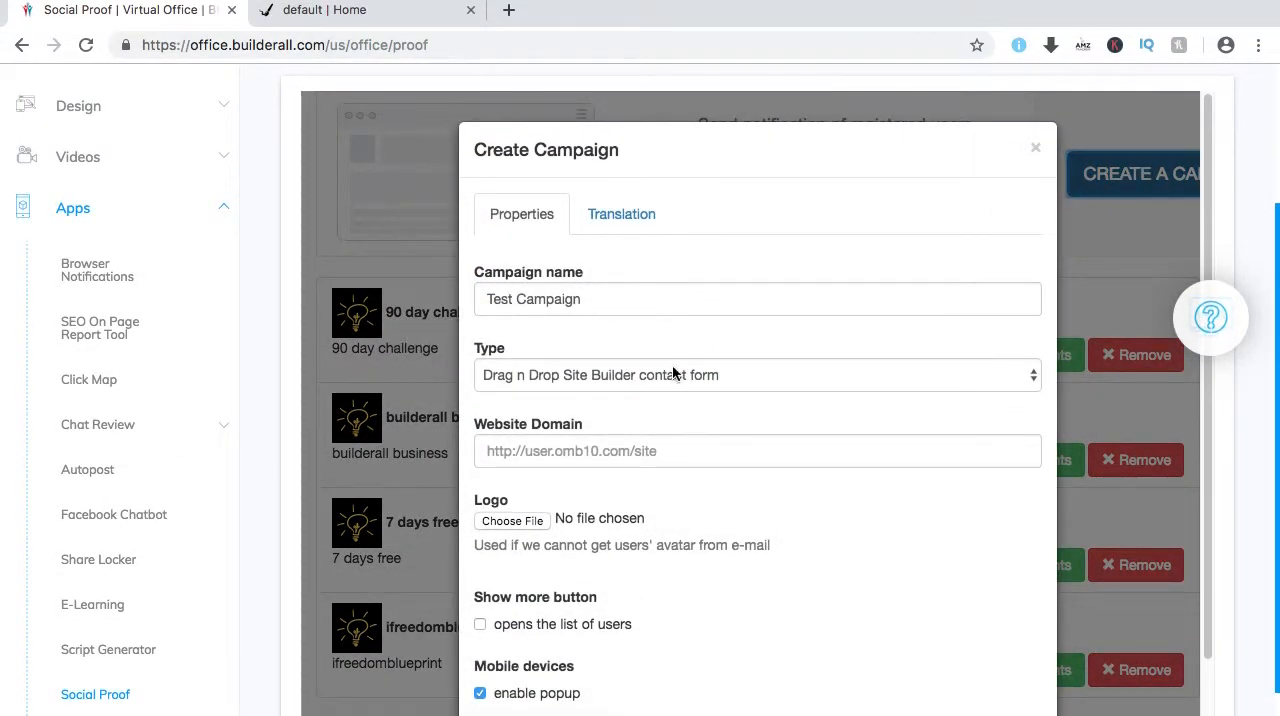
{"action": "scroll", "coordinate": [684, 380], "scroll_direction": "down", "scroll_amount": 3}
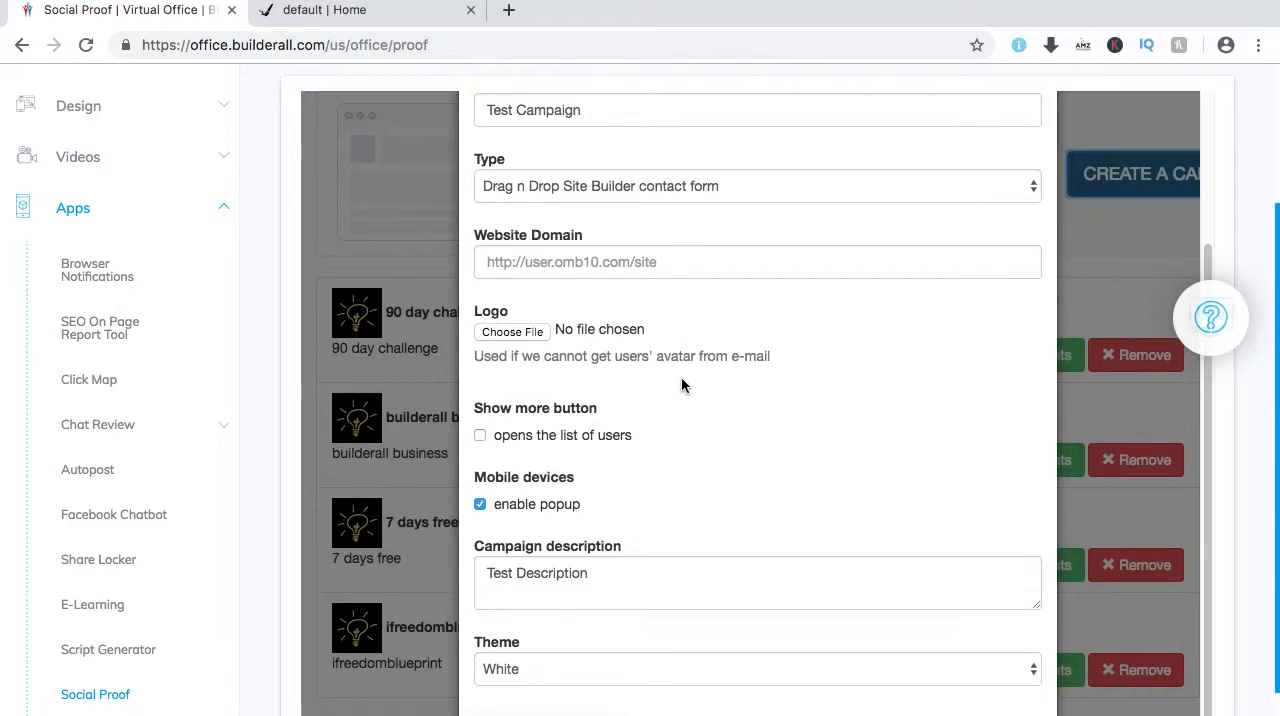
{"action": "scroll", "coordinate": [713, 375], "scroll_direction": "up", "scroll_amount": 2}
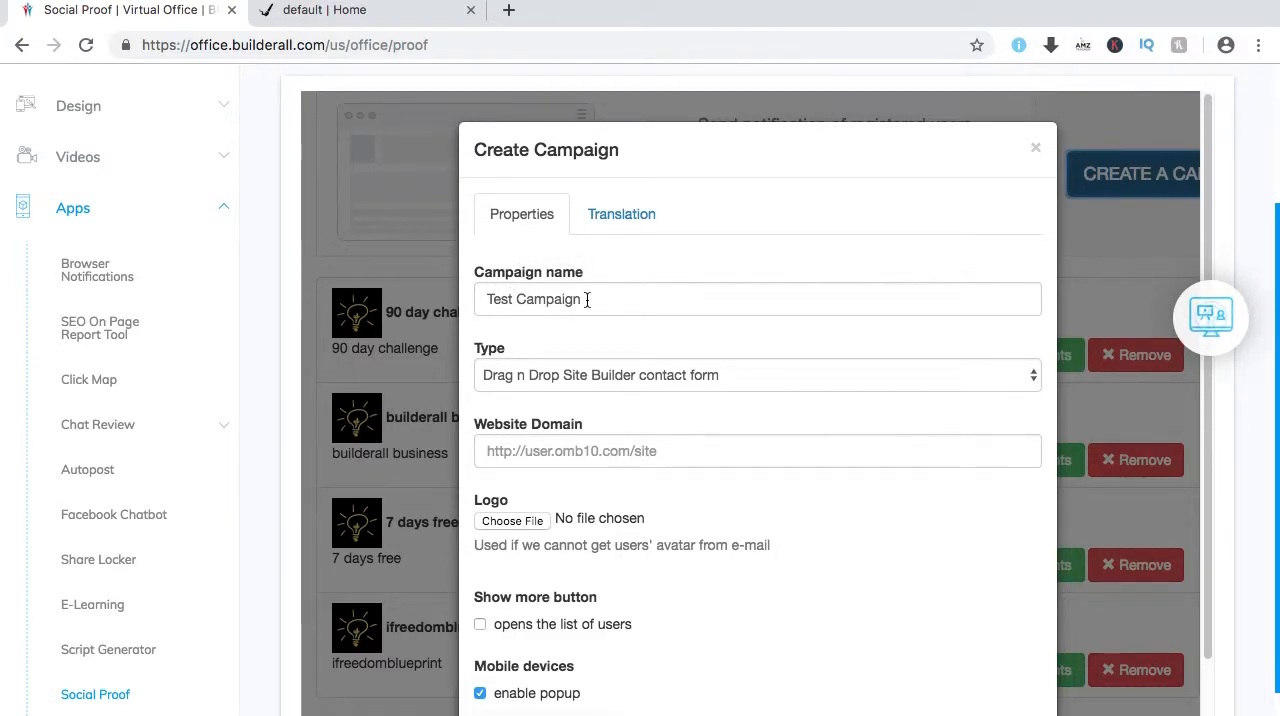
{"action": "left_click_drag", "start_coordinate": [593, 298], "coordinate": [474, 302]}
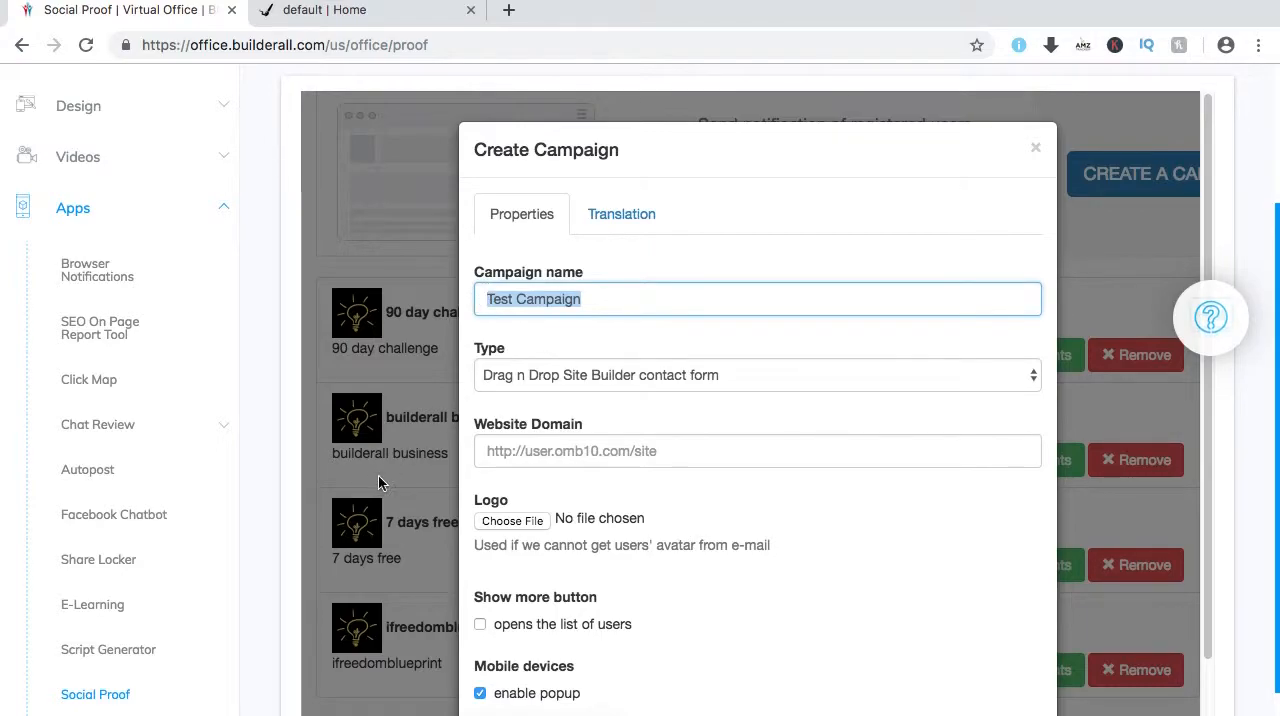
{"action": "left_click", "coordinate": [1035, 148]}
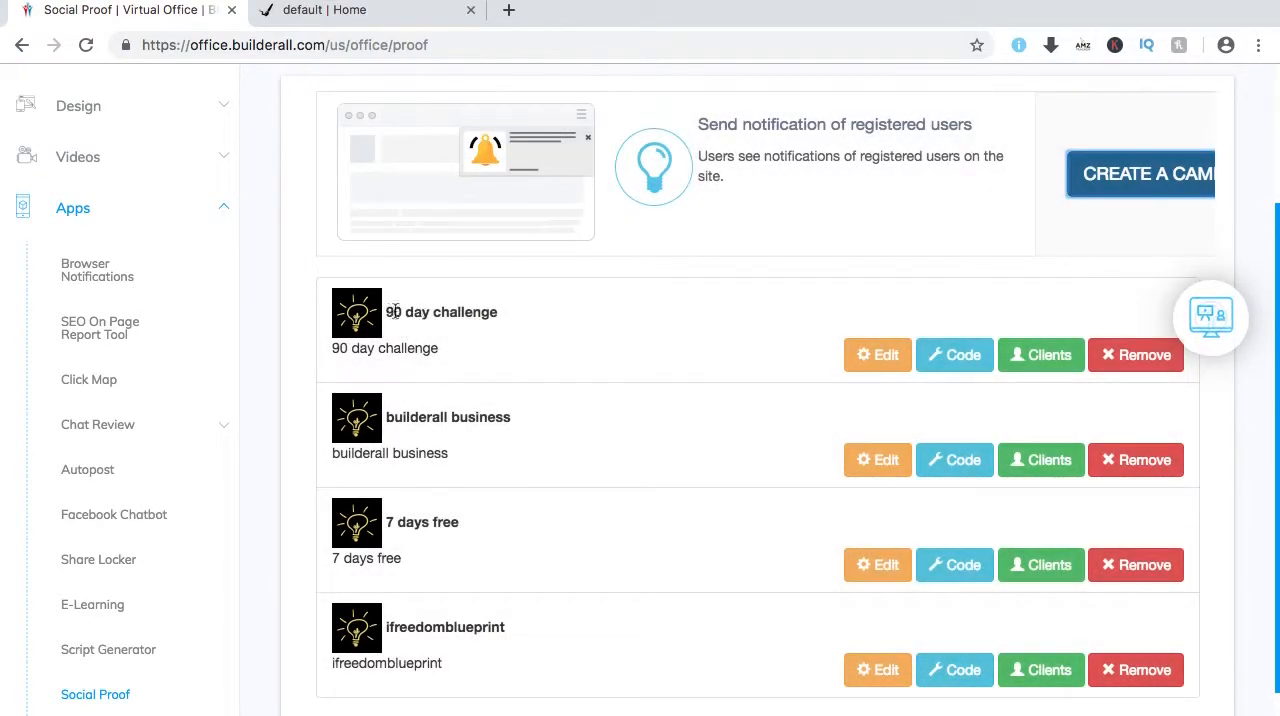
Check the available campaign types in a new campaign form, and close it without saving.
{"action": "left_click", "coordinate": [1143, 176]}
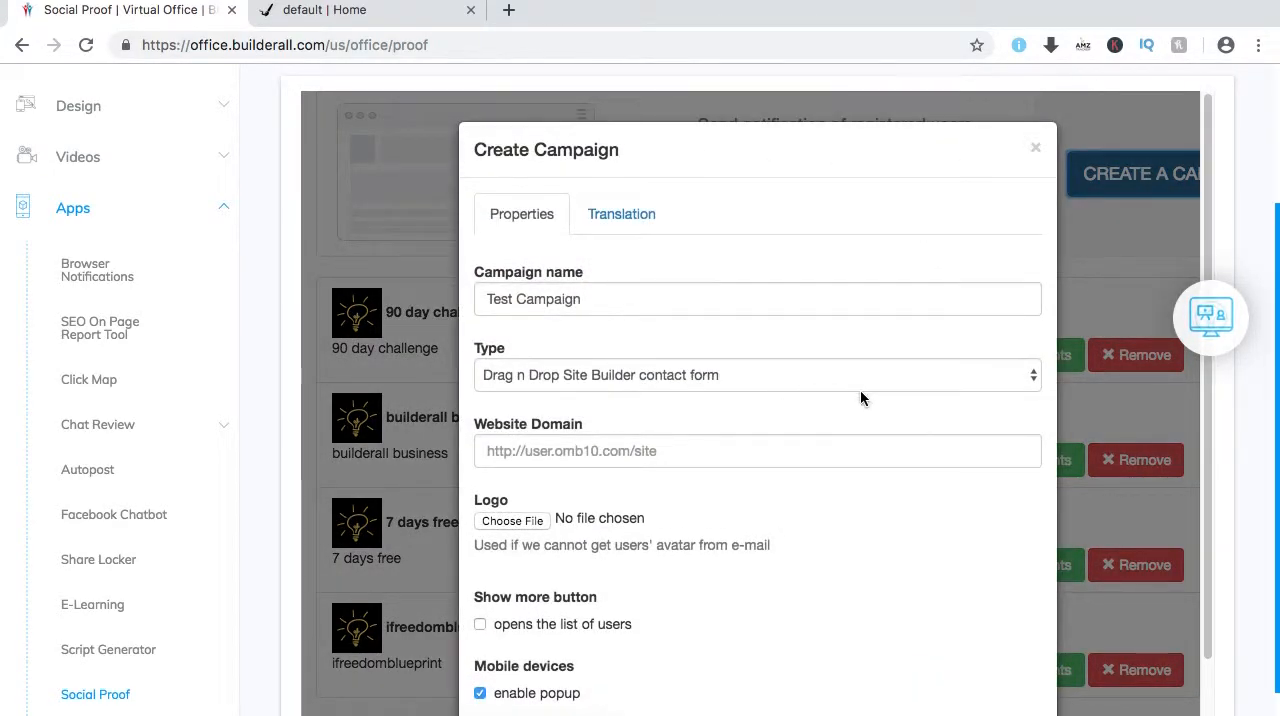
{"action": "left_click", "coordinate": [1034, 377]}
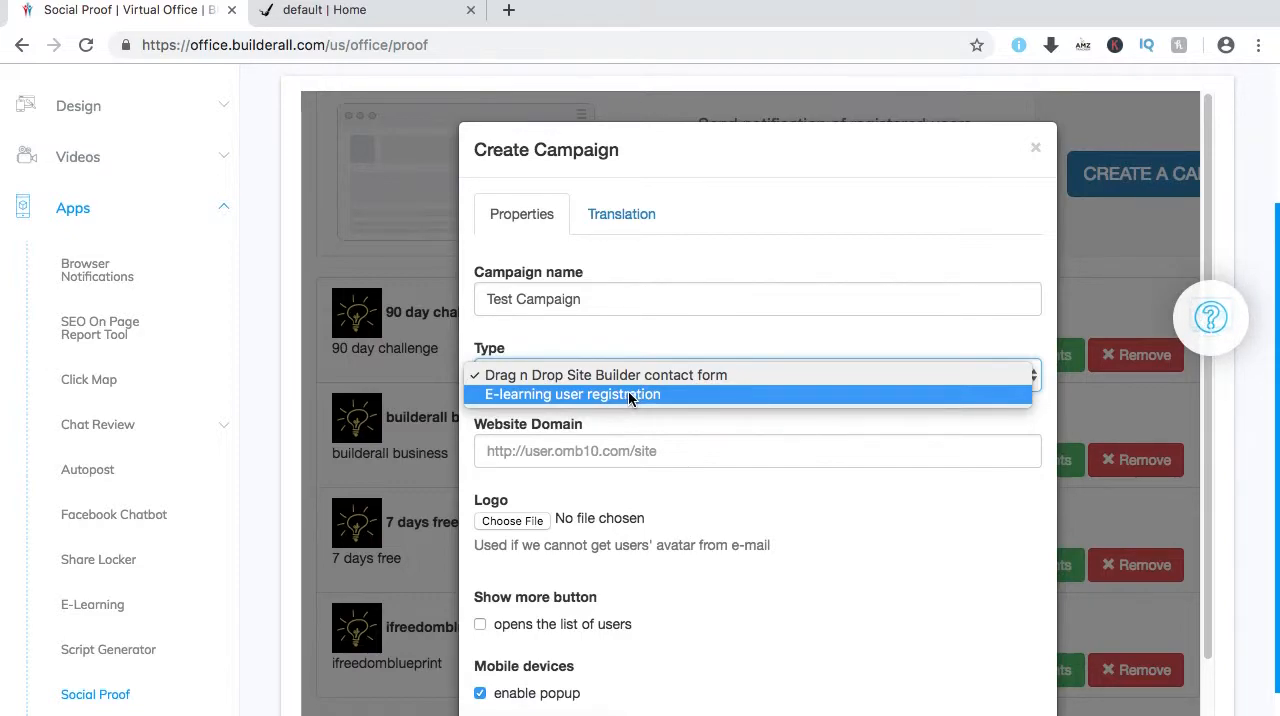
{"action": "left_click", "coordinate": [676, 323]}
{"action": "left_click", "coordinate": [1037, 150]}
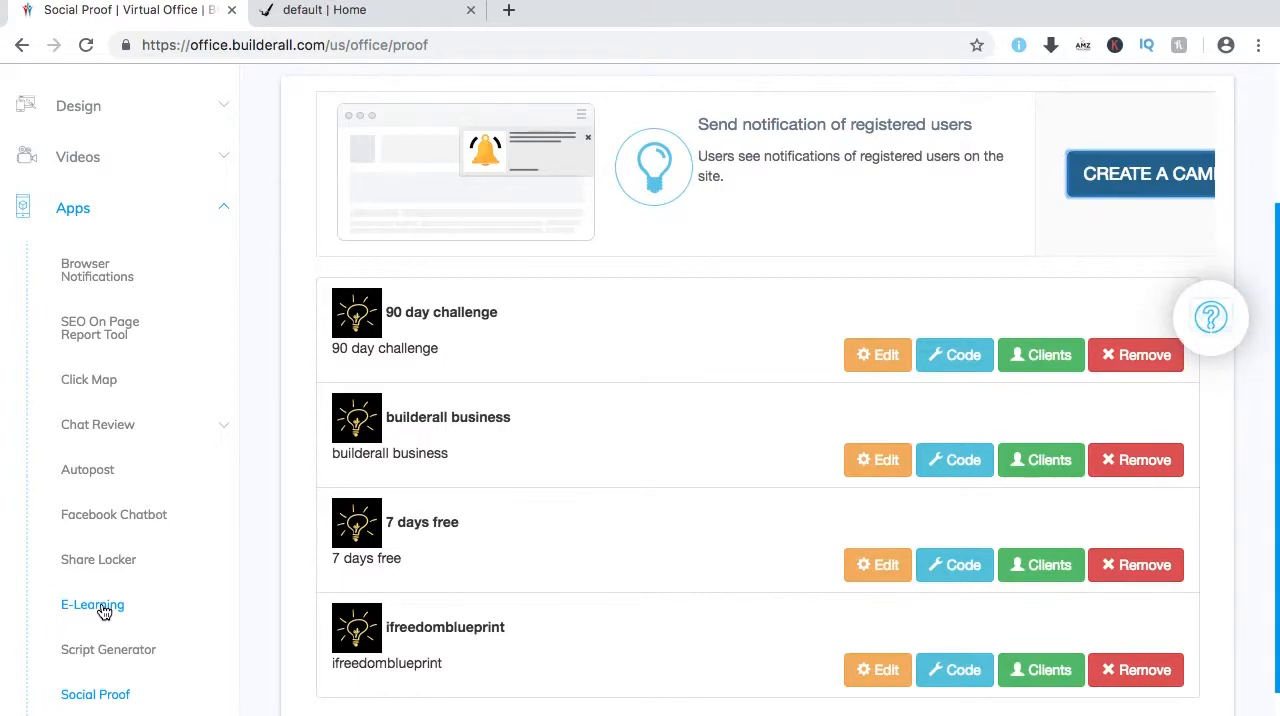
Review the 90 day challenge campaign's settings and its type options, and close them unchanged.
{"action": "left_click", "coordinate": [887, 357]}
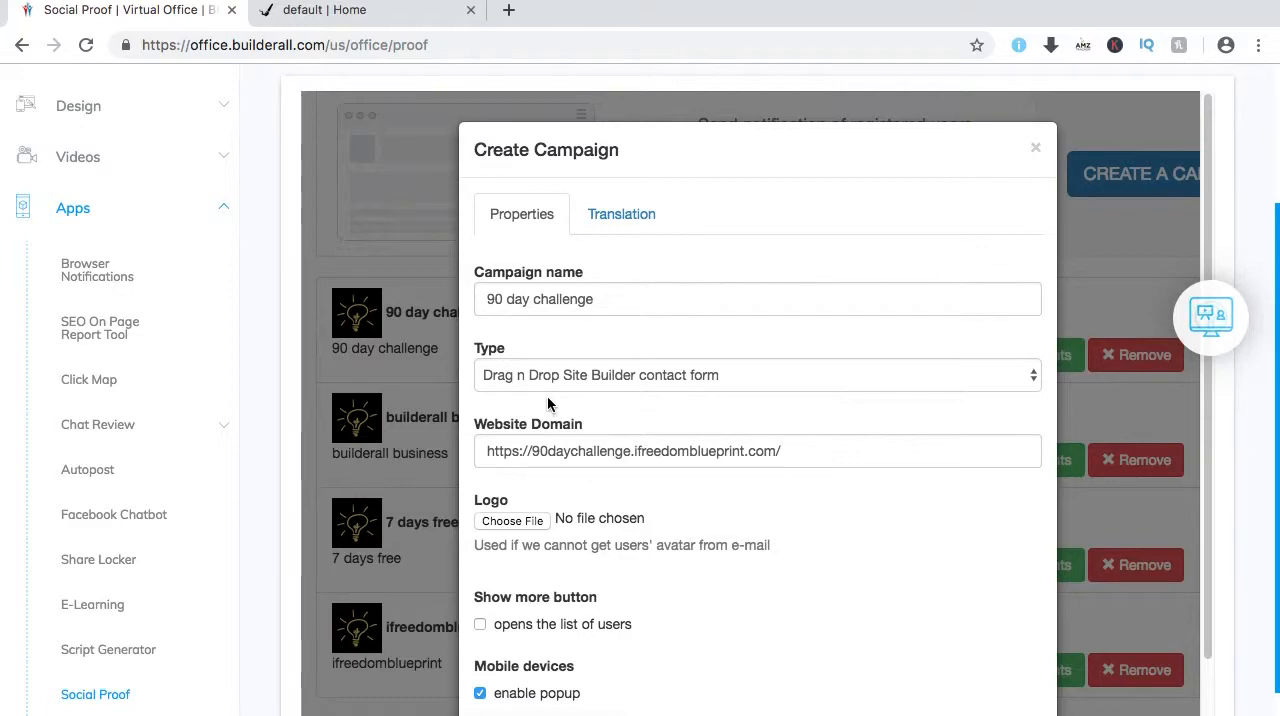
{"action": "left_click", "coordinate": [1034, 375]}
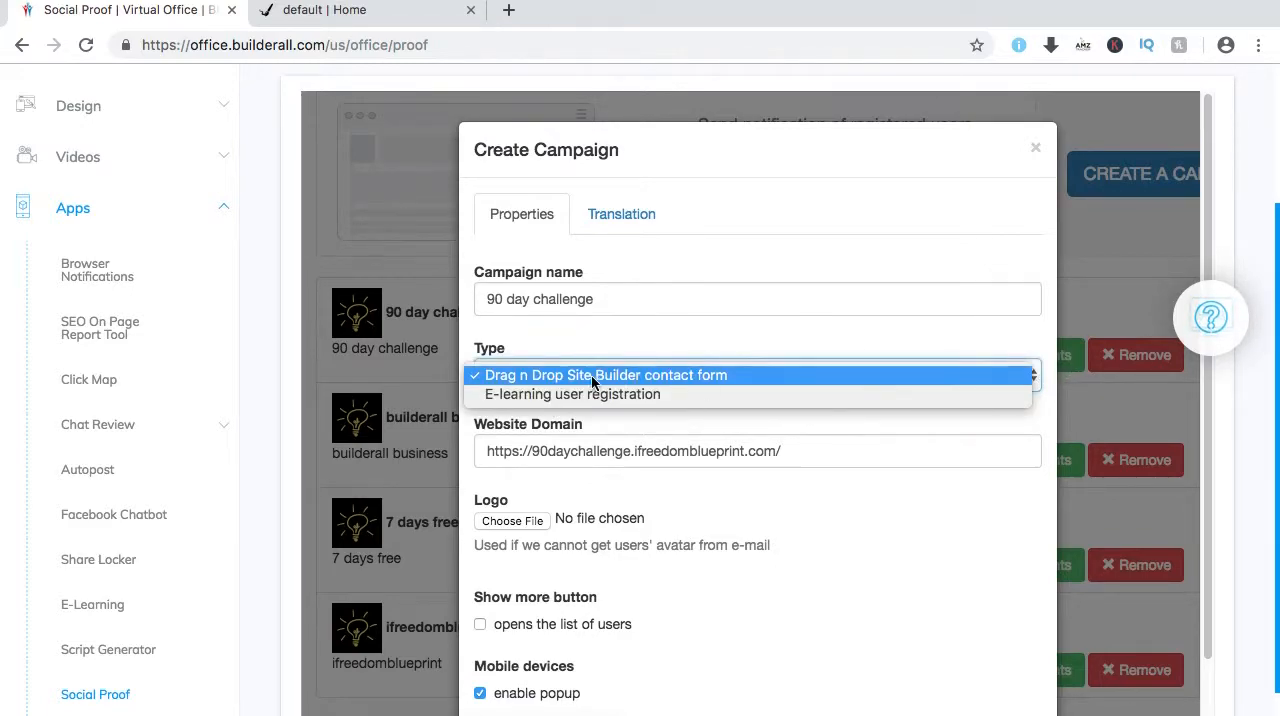
{"action": "left_click", "coordinate": [1004, 345]}
{"action": "left_click", "coordinate": [768, 402]}
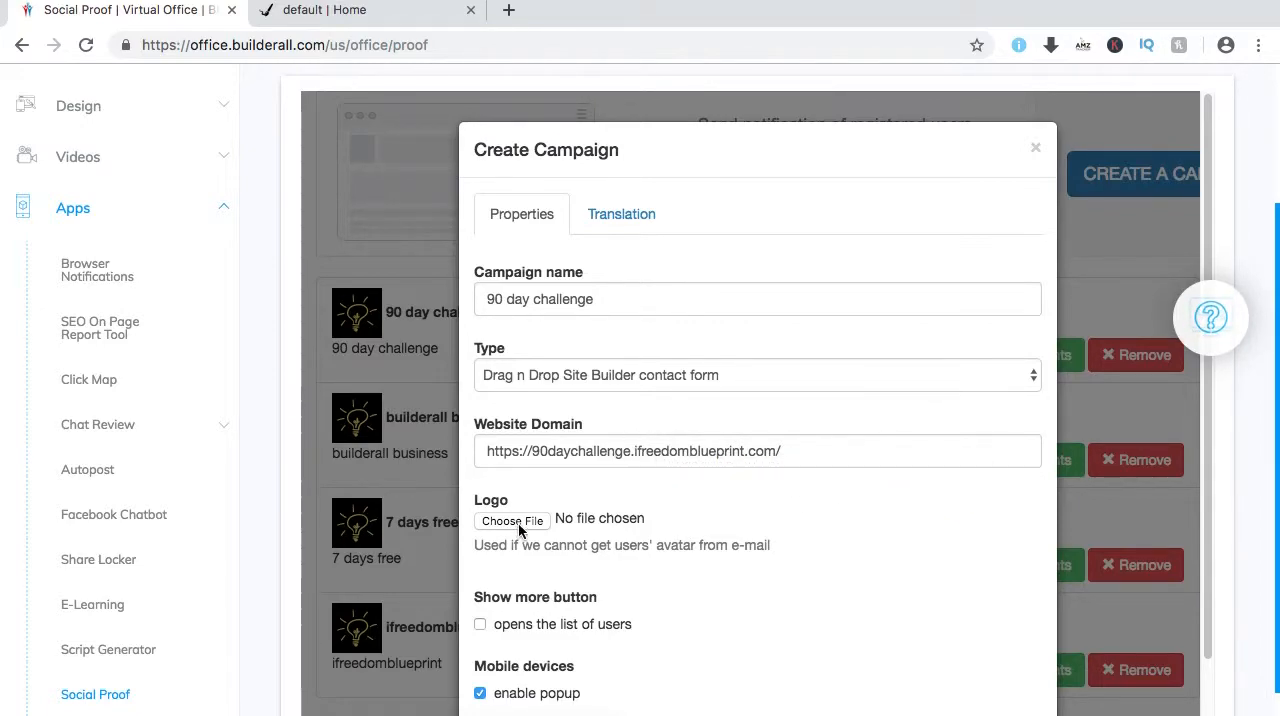
{"action": "left_click", "coordinate": [1036, 148]}
Delete the ifreedomblueprint campaign from the Social Proof list.
{"action": "left_click", "coordinate": [354, 10]}
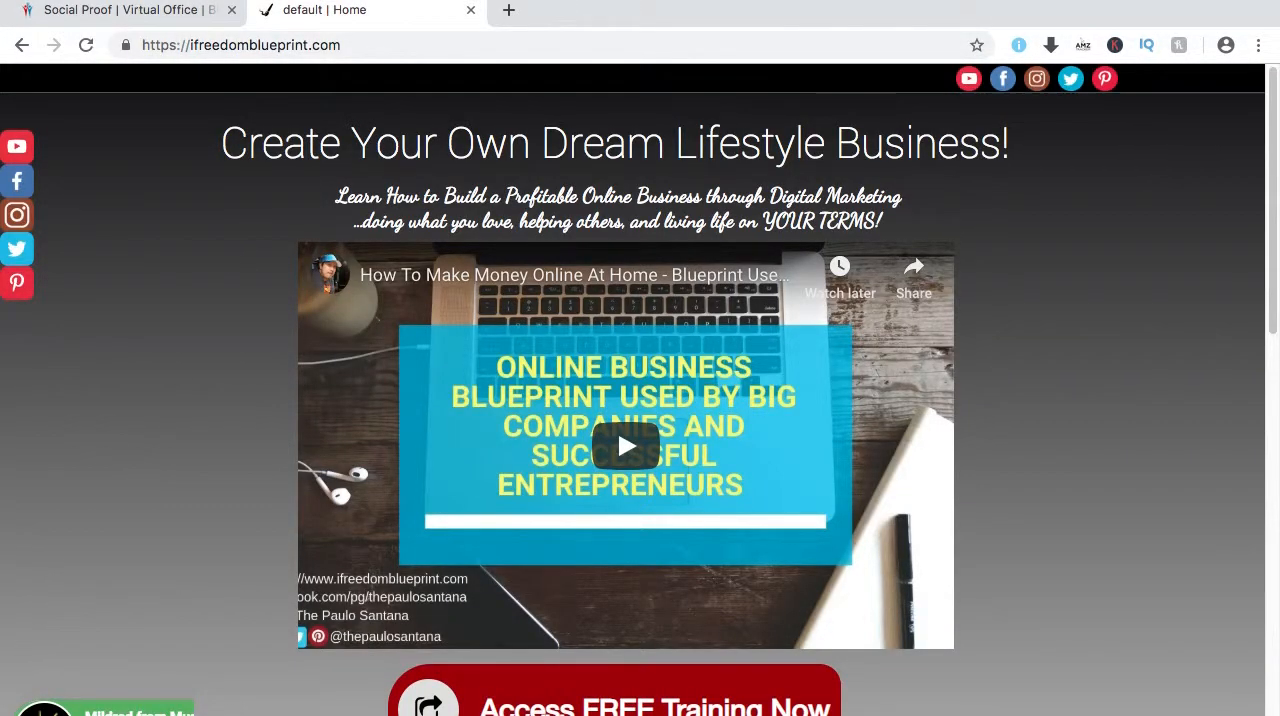
{"action": "left_click", "coordinate": [171, 10]}
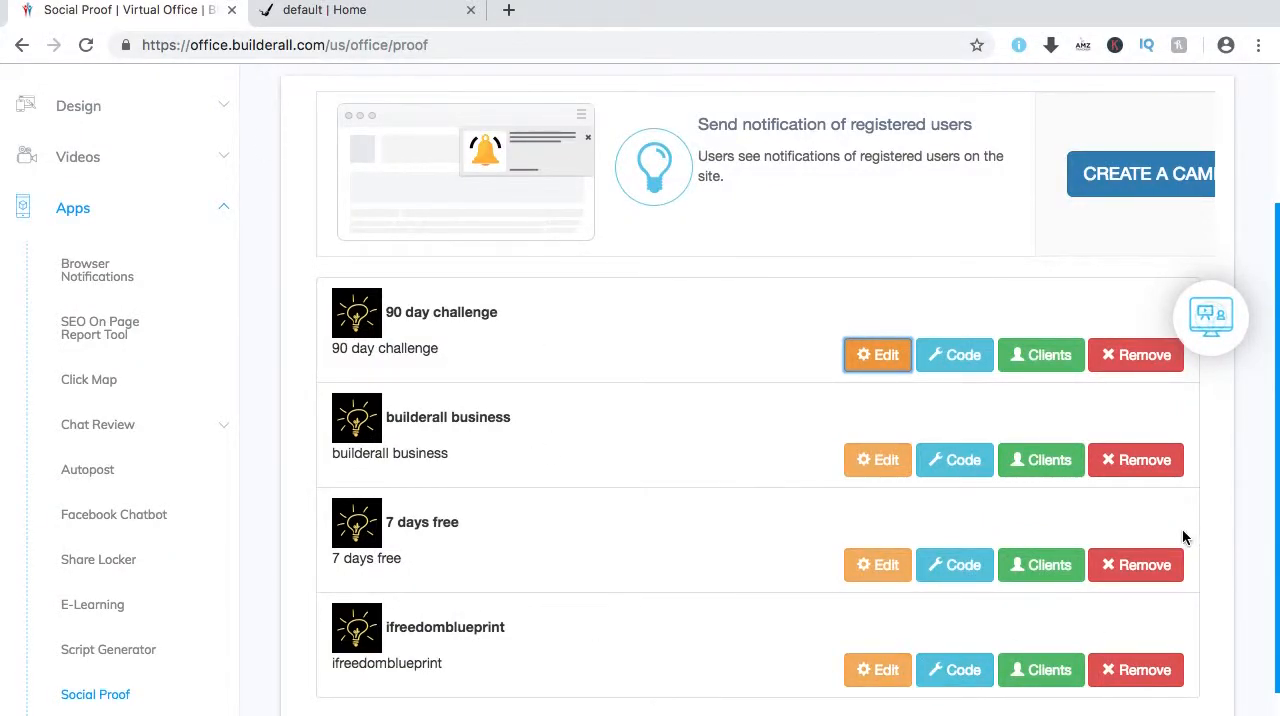
{"action": "scroll", "coordinate": [791, 530], "scroll_direction": "down", "scroll_amount": 2}
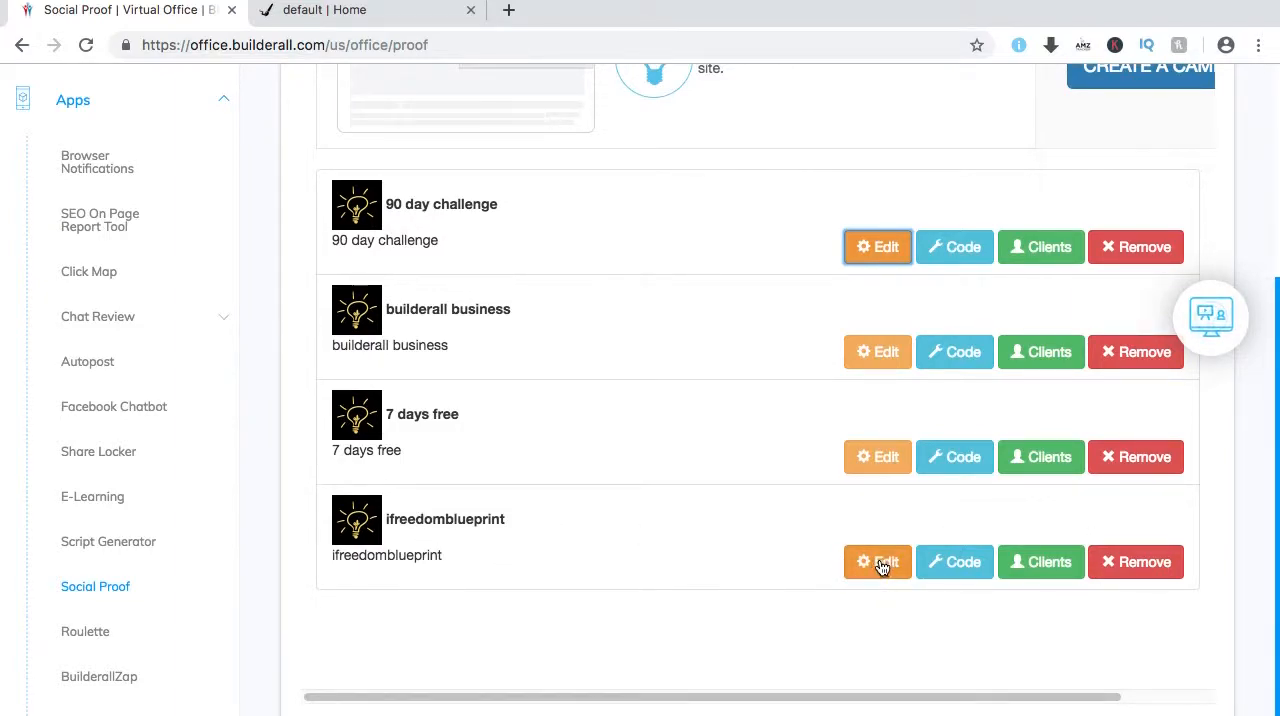
{"action": "left_click", "coordinate": [1148, 567]}
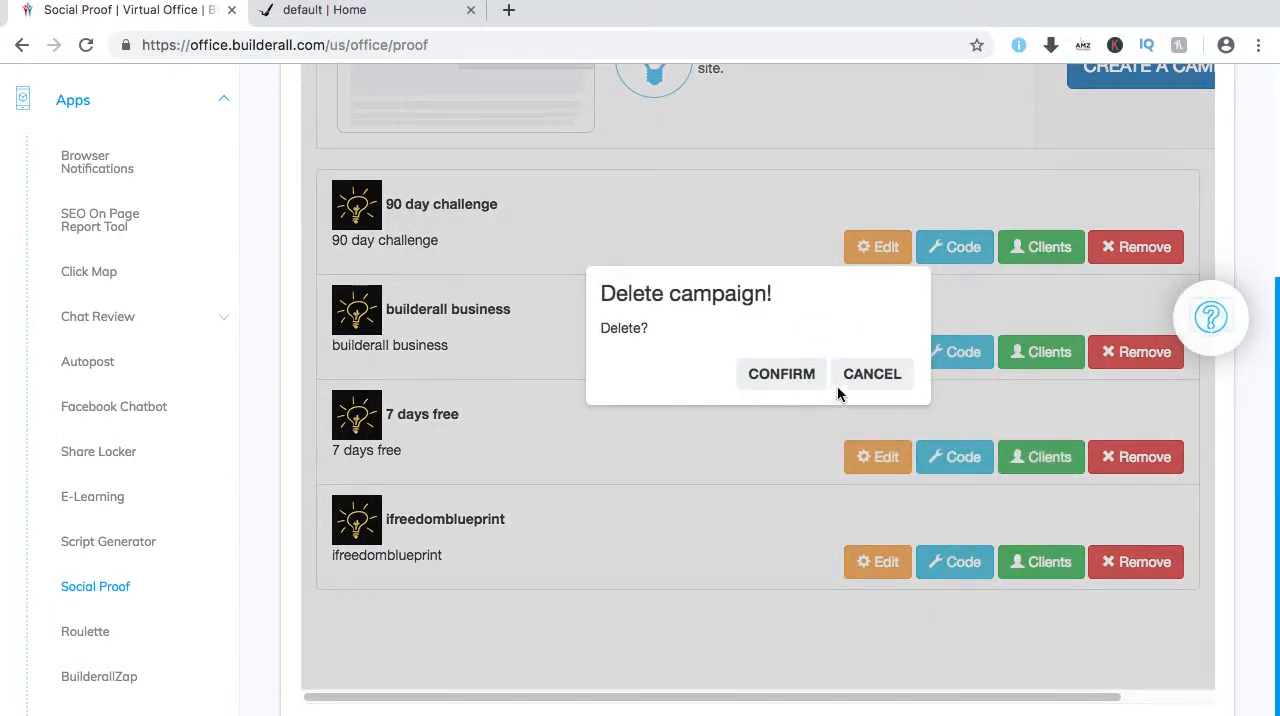
{"action": "left_click", "coordinate": [779, 376]}
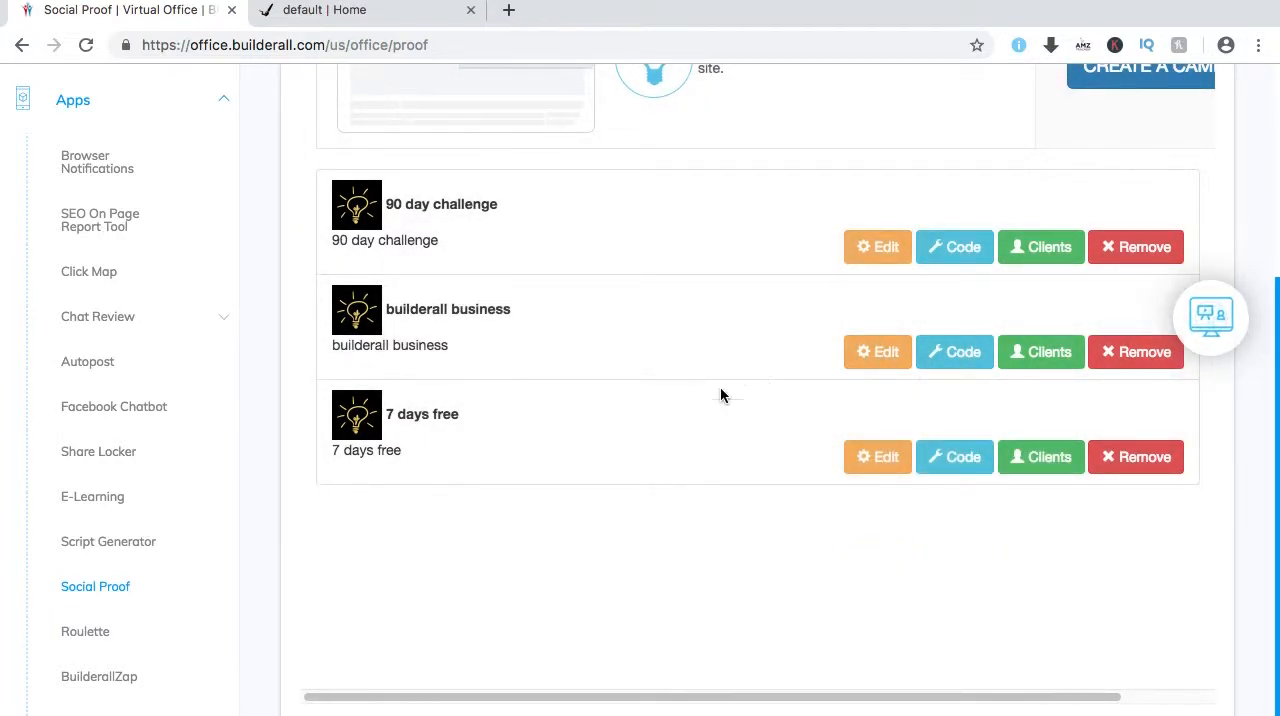
Reload the ifreedomblueprint.com page to check for the social proof popup, and return to the campaign list.
{"action": "left_click", "coordinate": [389, 12]}
{"action": "left_click", "coordinate": [87, 46]}
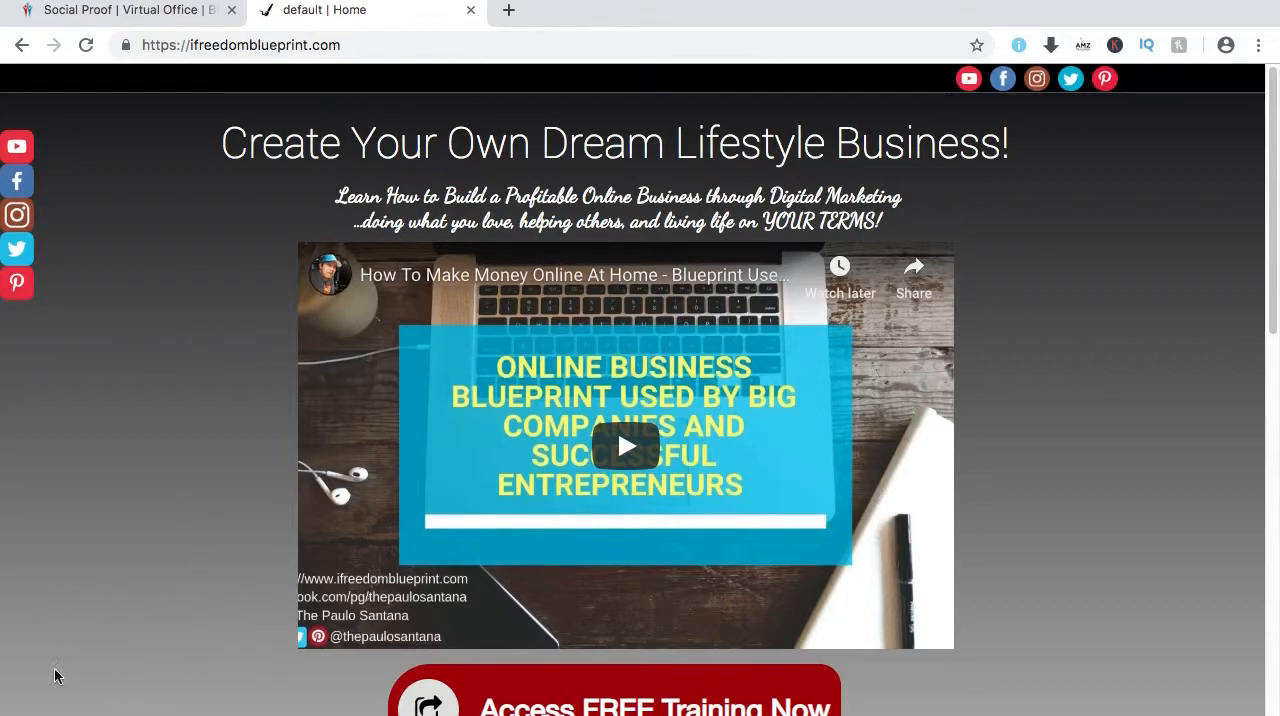
{"action": "left_click", "coordinate": [150, 18]}
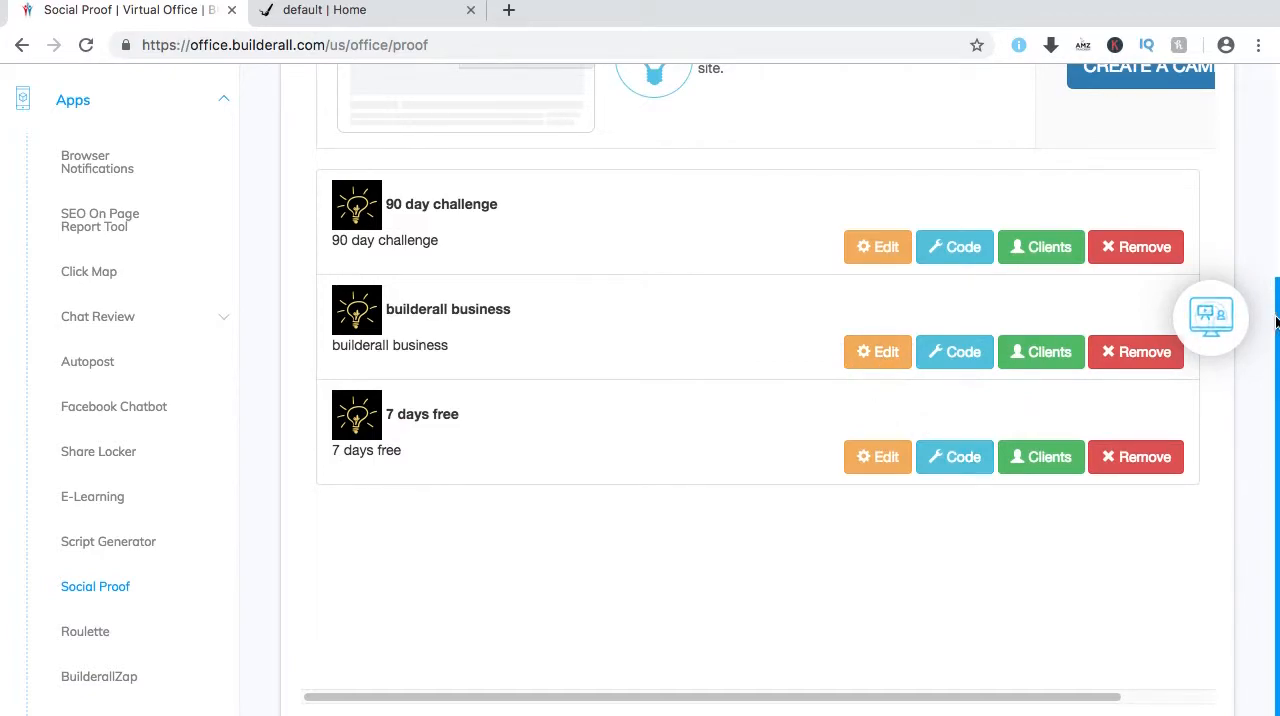
Start a new Social Proof campaign named ifreedomblueprint with the type Drag n Drop Site Builder contact form.
{"action": "scroll", "coordinate": [1122, 185], "scroll_direction": "up", "scroll_amount": 3}
{"action": "left_click", "coordinate": [1122, 185]}
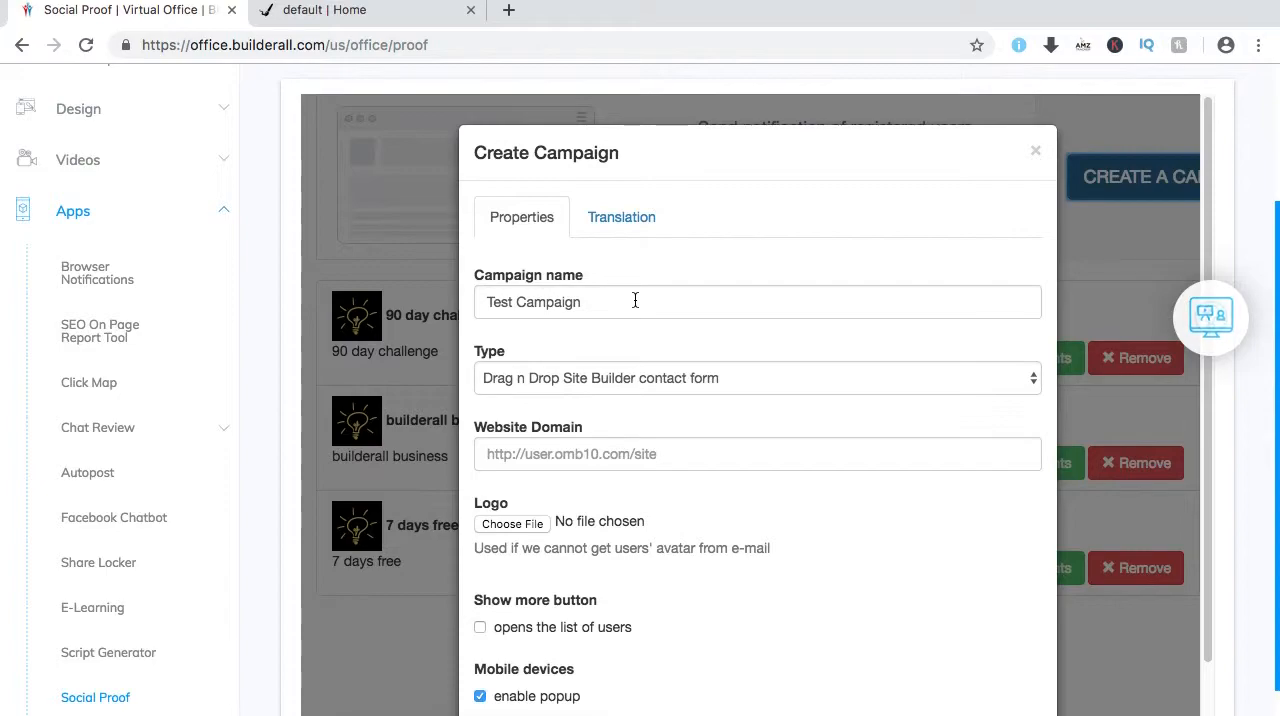
{"action": "left_click", "coordinate": [352, 12]}
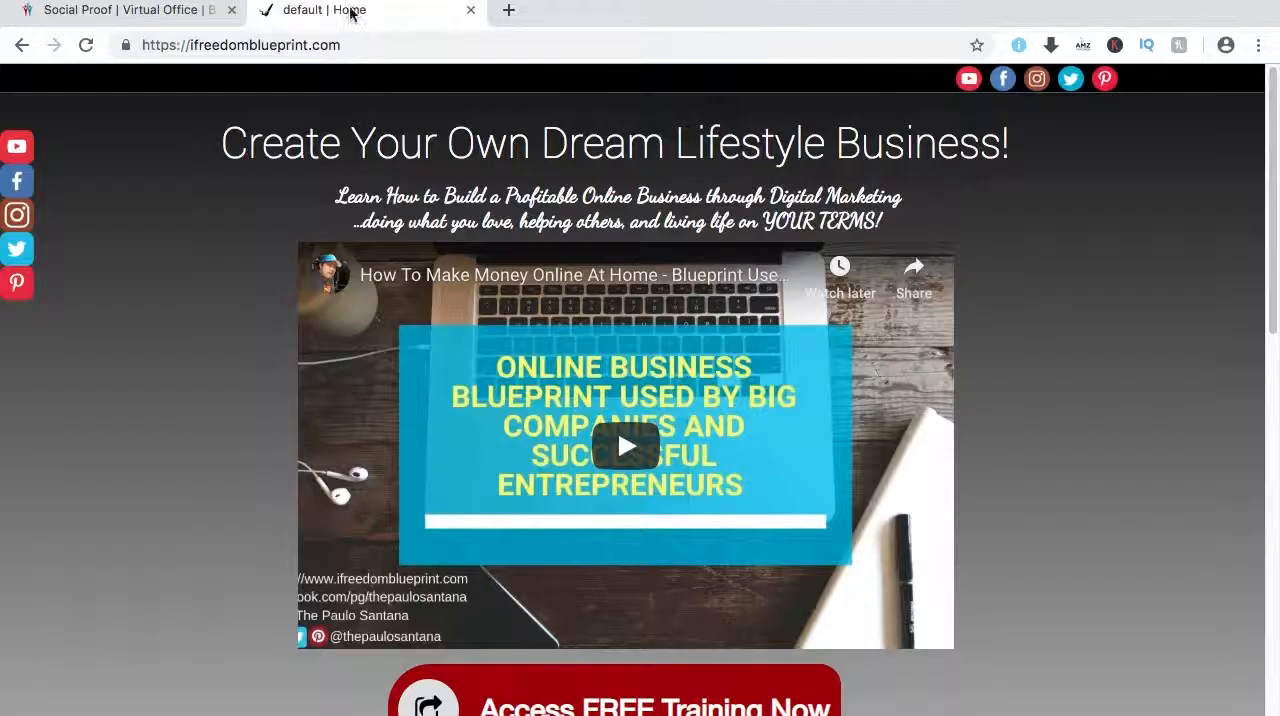
{"action": "left_click", "coordinate": [95, 14]}
{"action": "left_click_drag", "start_coordinate": [608, 299], "coordinate": [459, 298]}
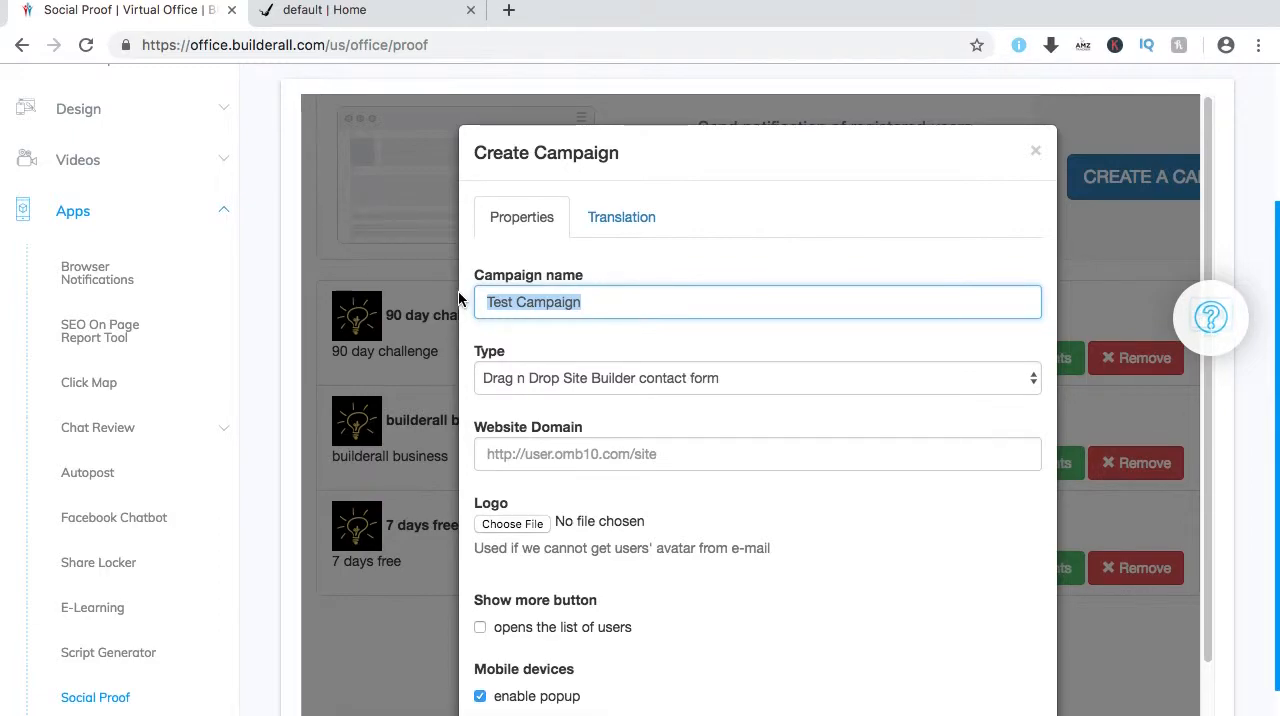
{"action": "type", "text": "ifreedo"}
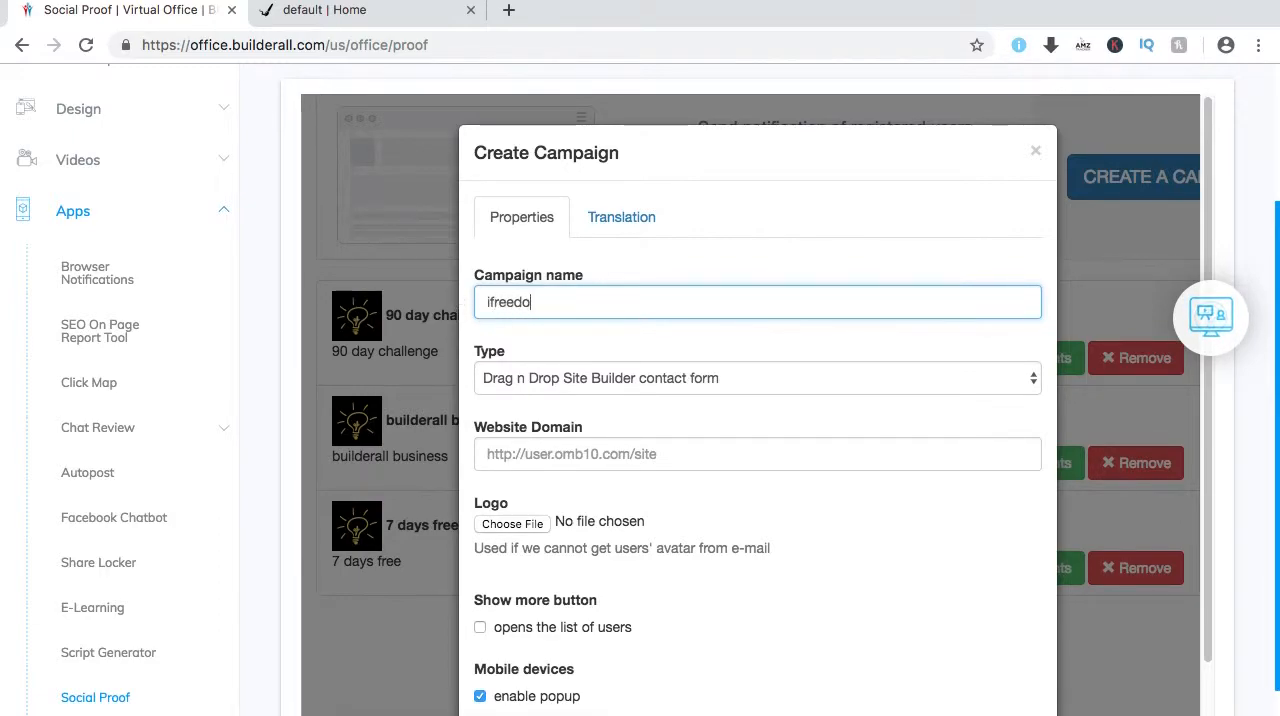
{"action": "type", "text": "mblueprint"}
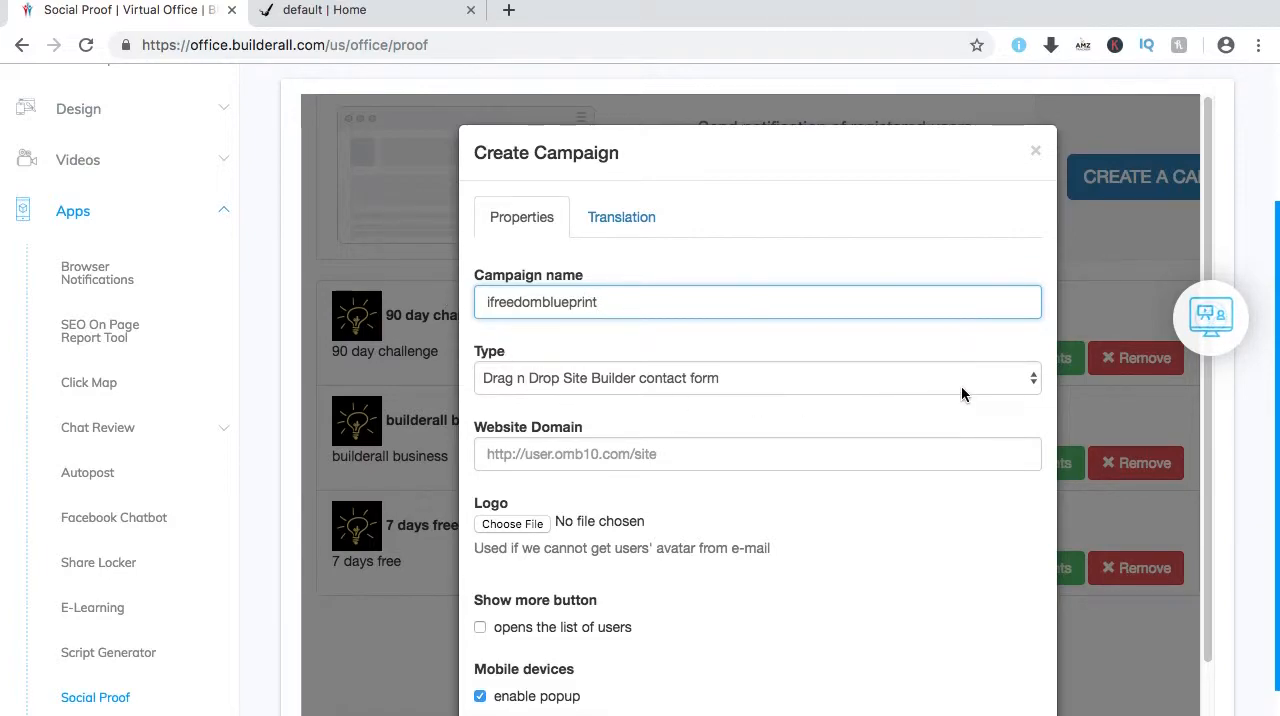
{"action": "left_click", "coordinate": [1032, 384]}
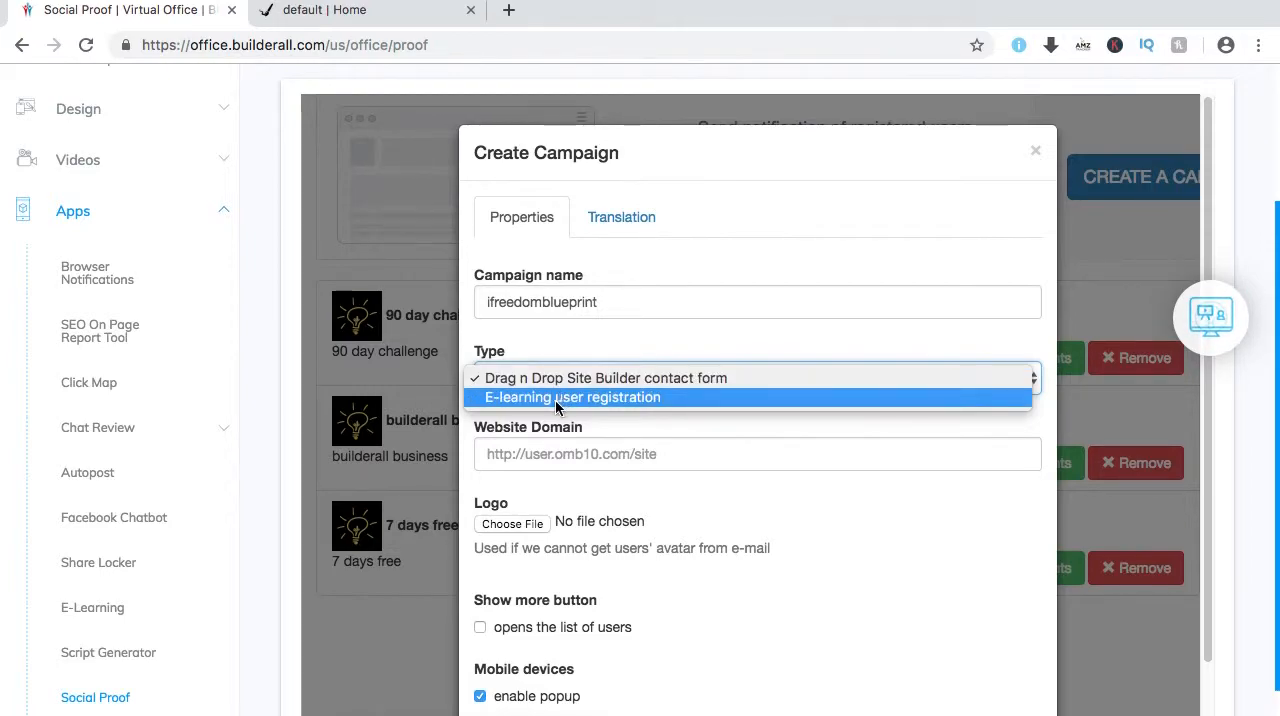
{"action": "left_click", "coordinate": [659, 378]}
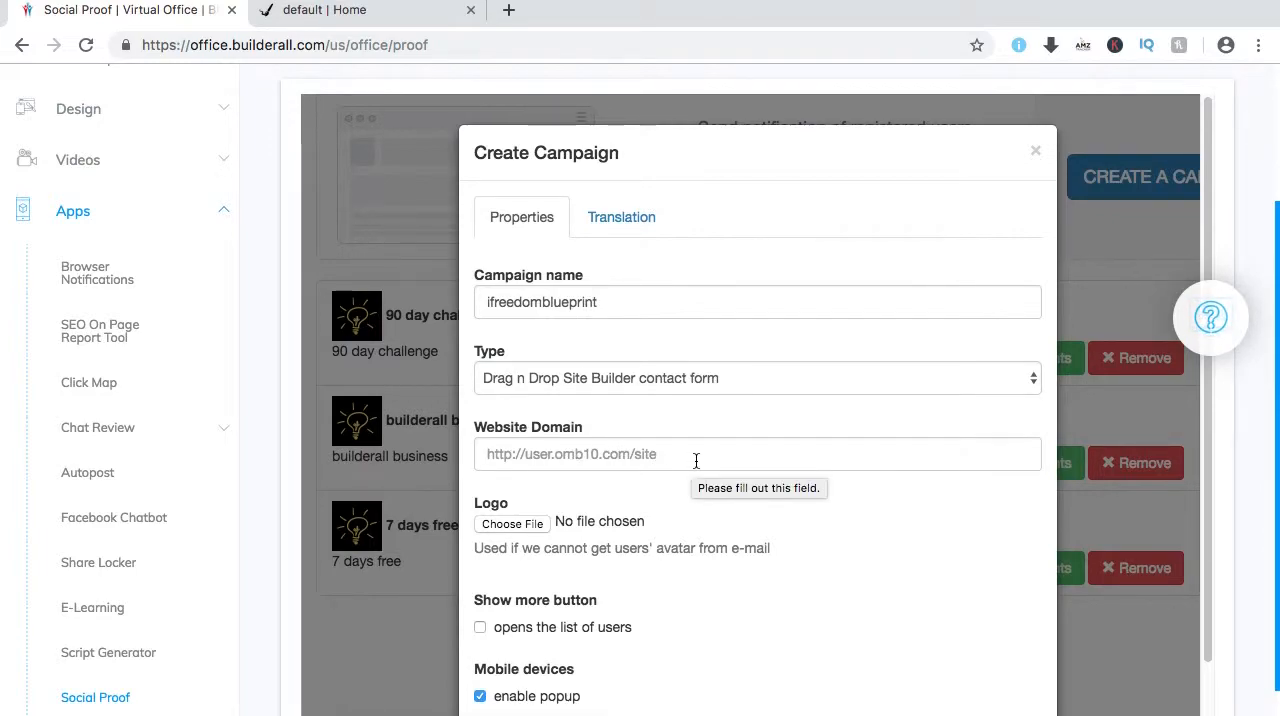
{"action": "left_click", "coordinate": [330, 10]}
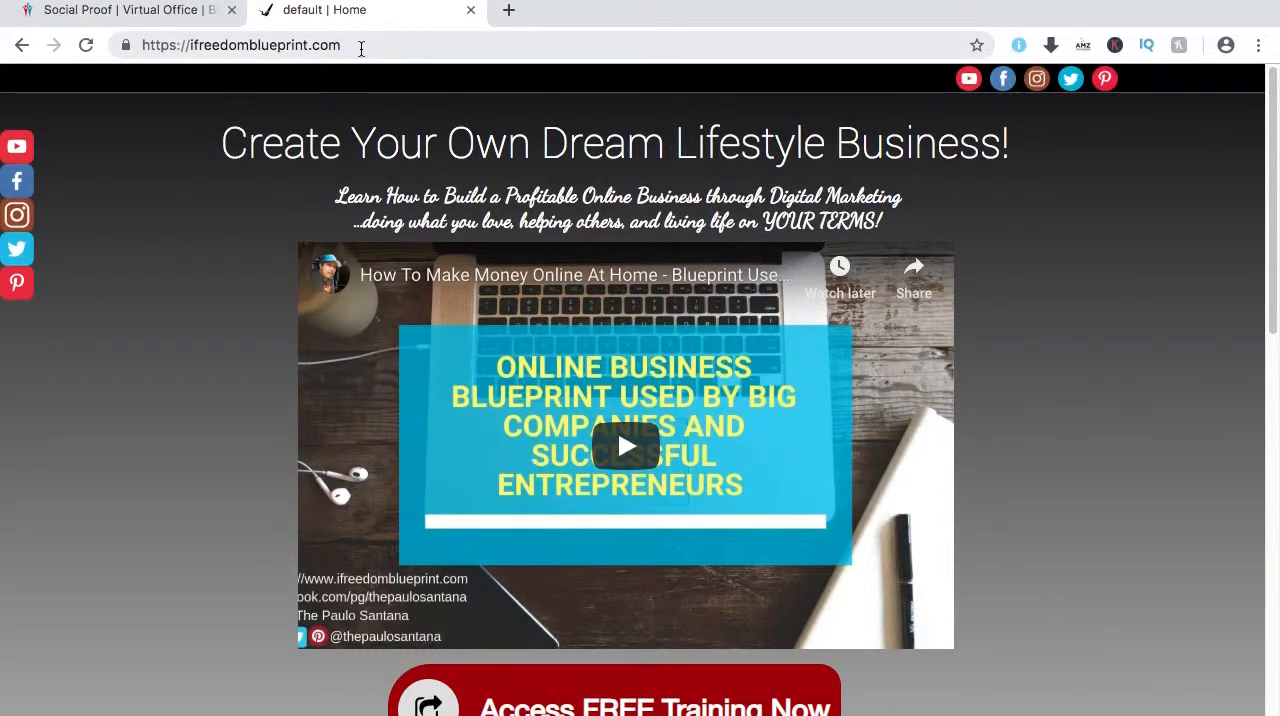
{"action": "left_click", "coordinate": [338, 45]}
{"action": "right_click", "coordinate": [316, 45]}
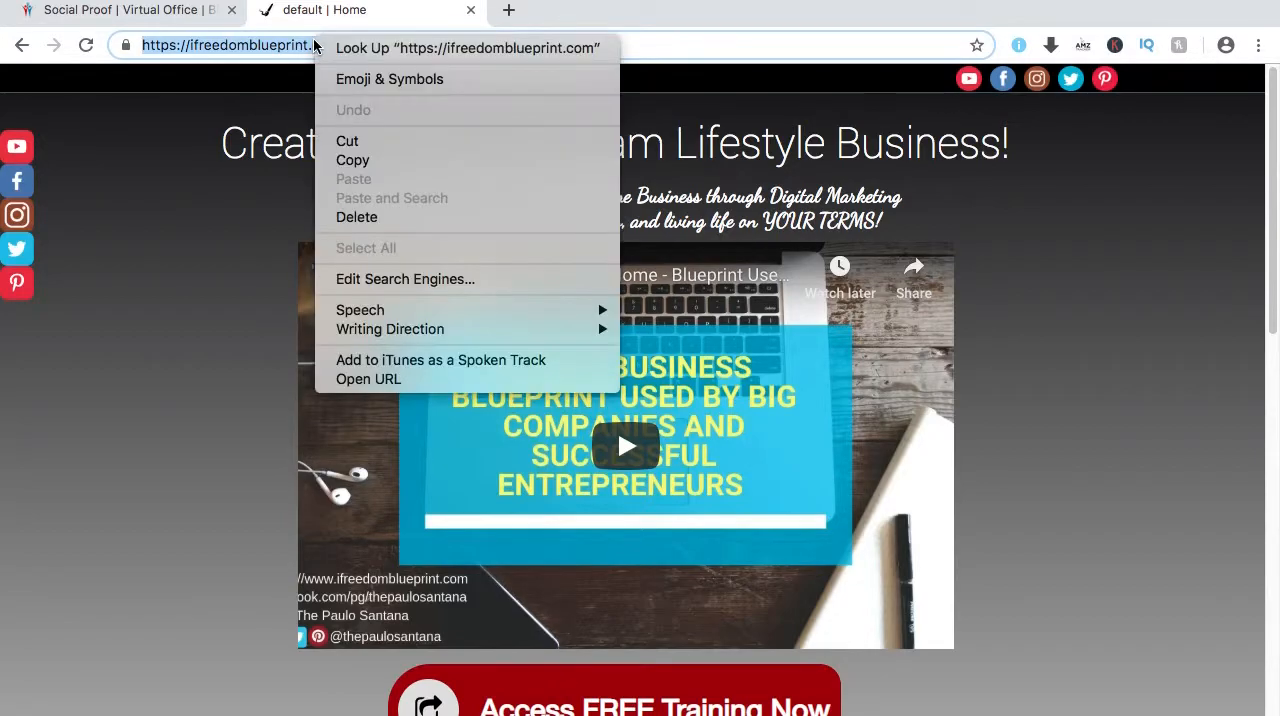
{"action": "left_click", "coordinate": [352, 161]}
{"action": "left_click", "coordinate": [130, 10]}
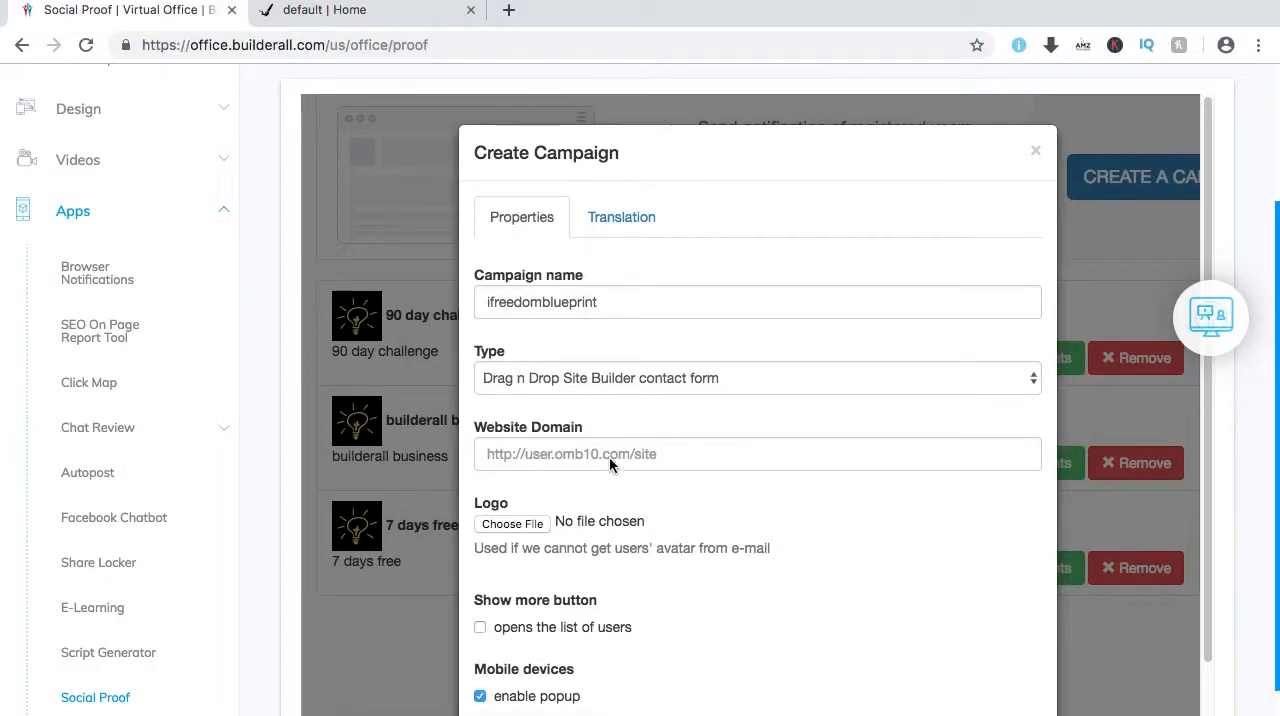
{"action": "left_click", "coordinate": [605, 460]}
{"action": "left_click", "coordinate": [590, 494]}
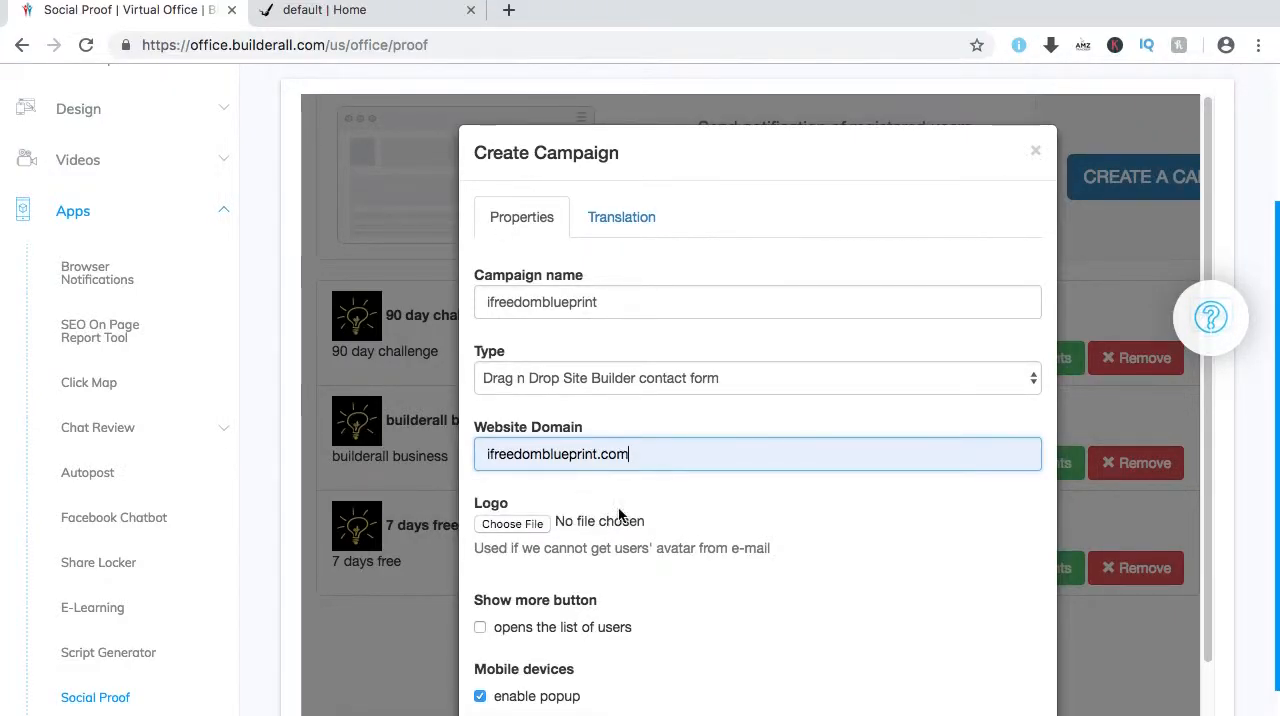
{"action": "left_click", "coordinate": [816, 527]}
{"action": "scroll", "coordinate": [850, 470], "scroll_direction": "down", "scroll_amount": 1}
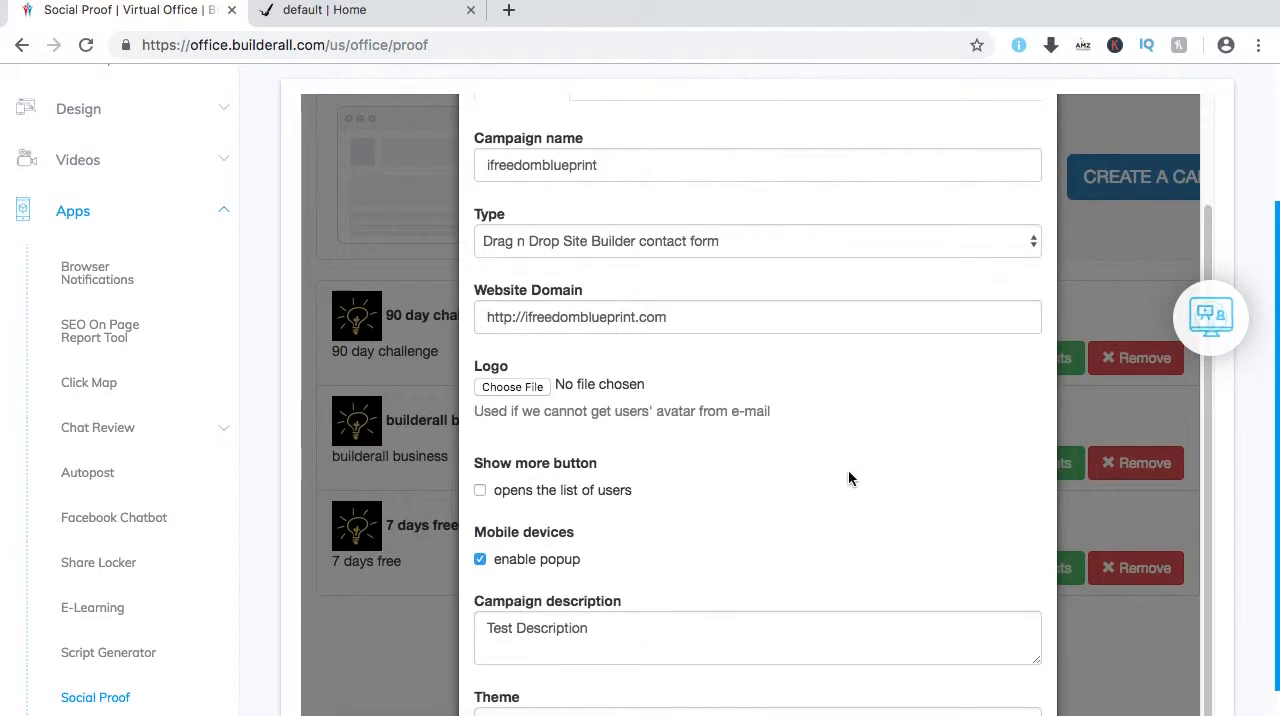
{"action": "triple_click", "coordinate": [694, 317]}
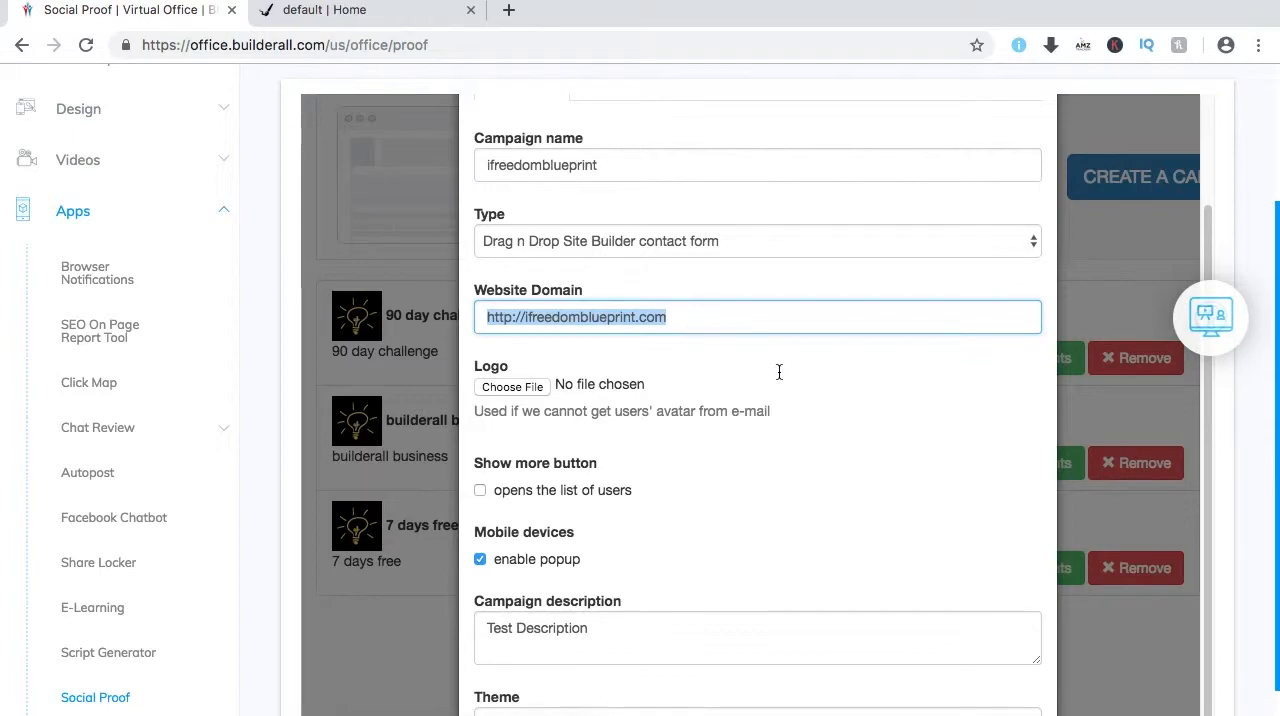
{"action": "key", "text": "ctrl+v"}
{"action": "left_click", "coordinate": [697, 369]}
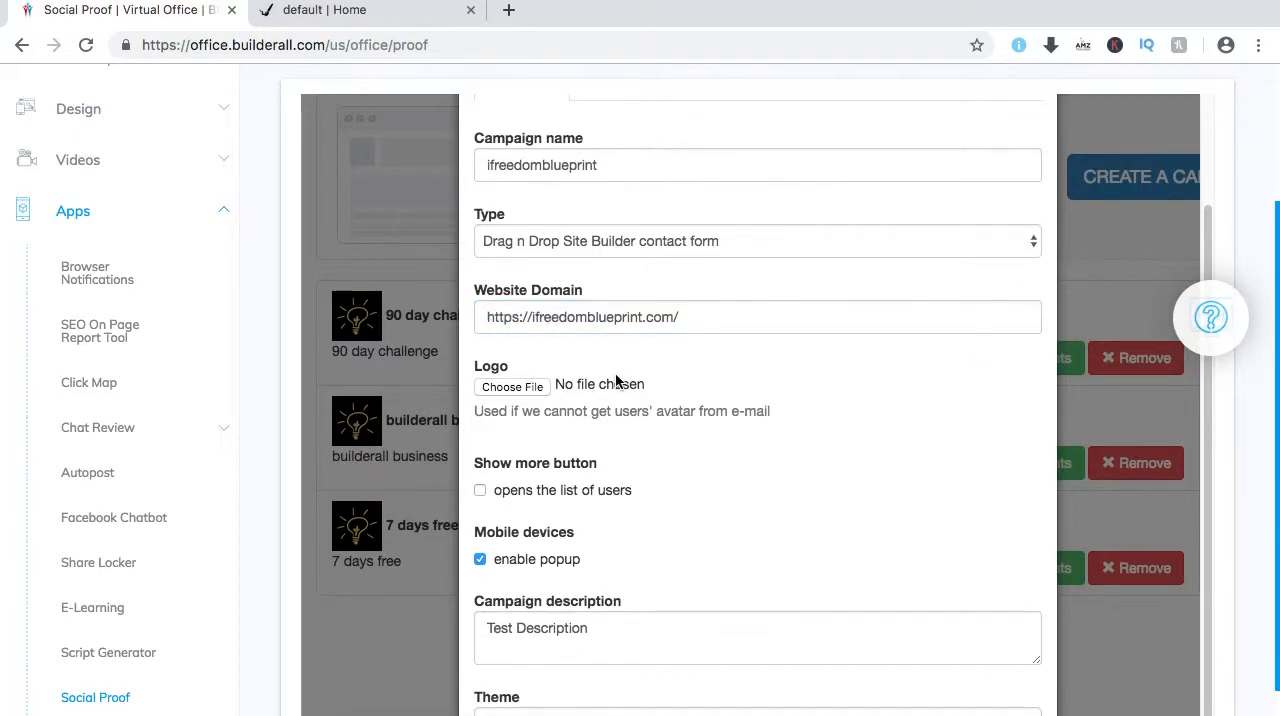
Choose bulb.png from the WALLPAPERS folder in Documents as the campaign's logo.
{"action": "left_click", "coordinate": [505, 389]}
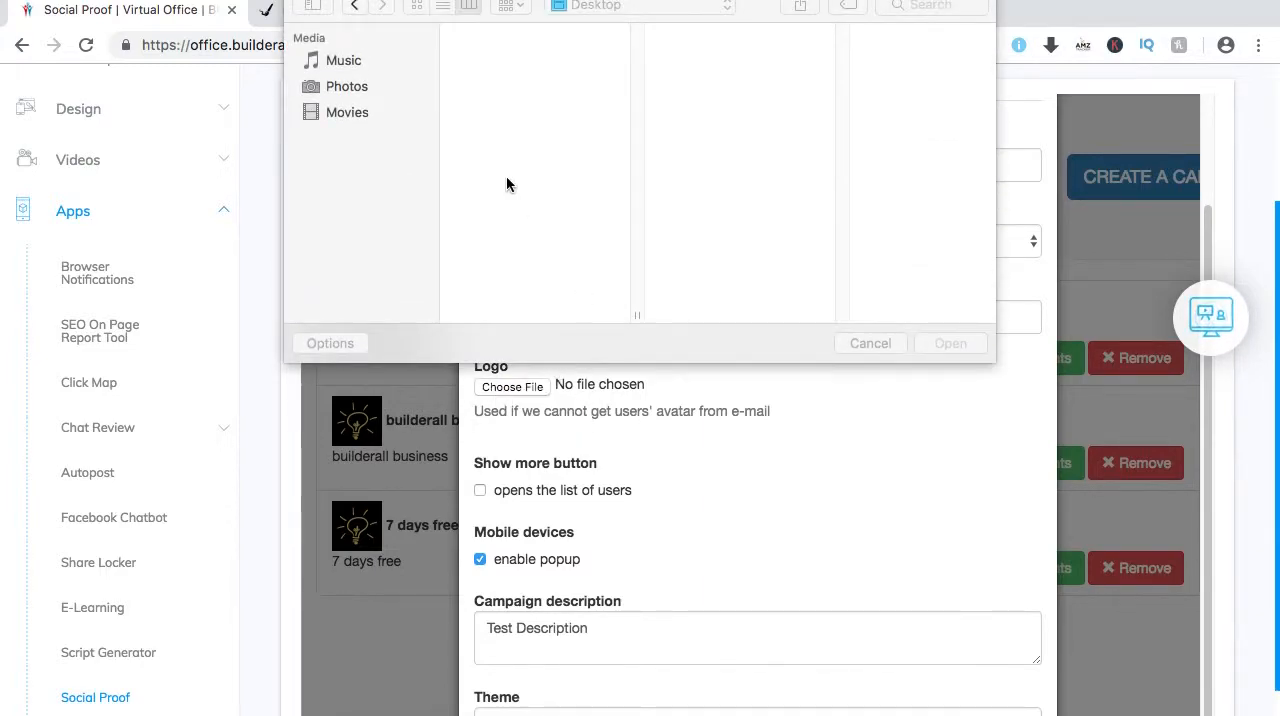
{"action": "left_click", "coordinate": [366, 191]}
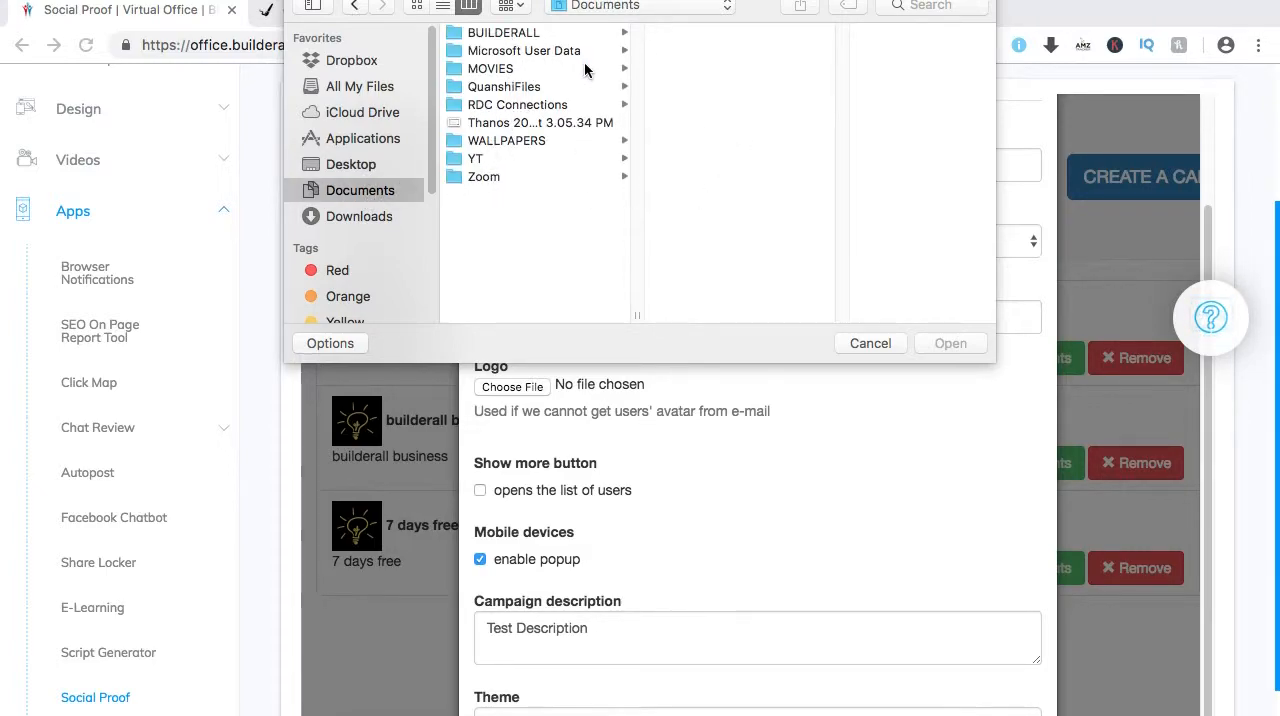
{"action": "left_click", "coordinate": [553, 141]}
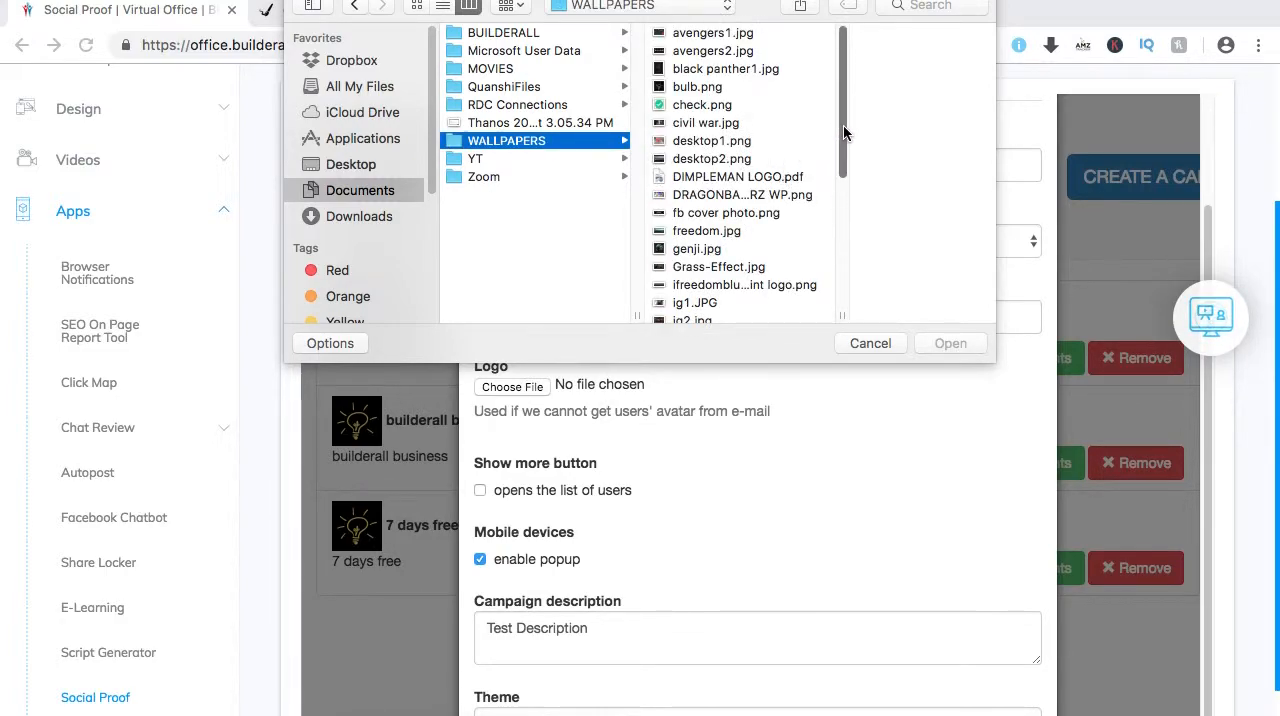
{"action": "left_click_drag", "start_coordinate": [843, 124], "coordinate": [842, 132]}
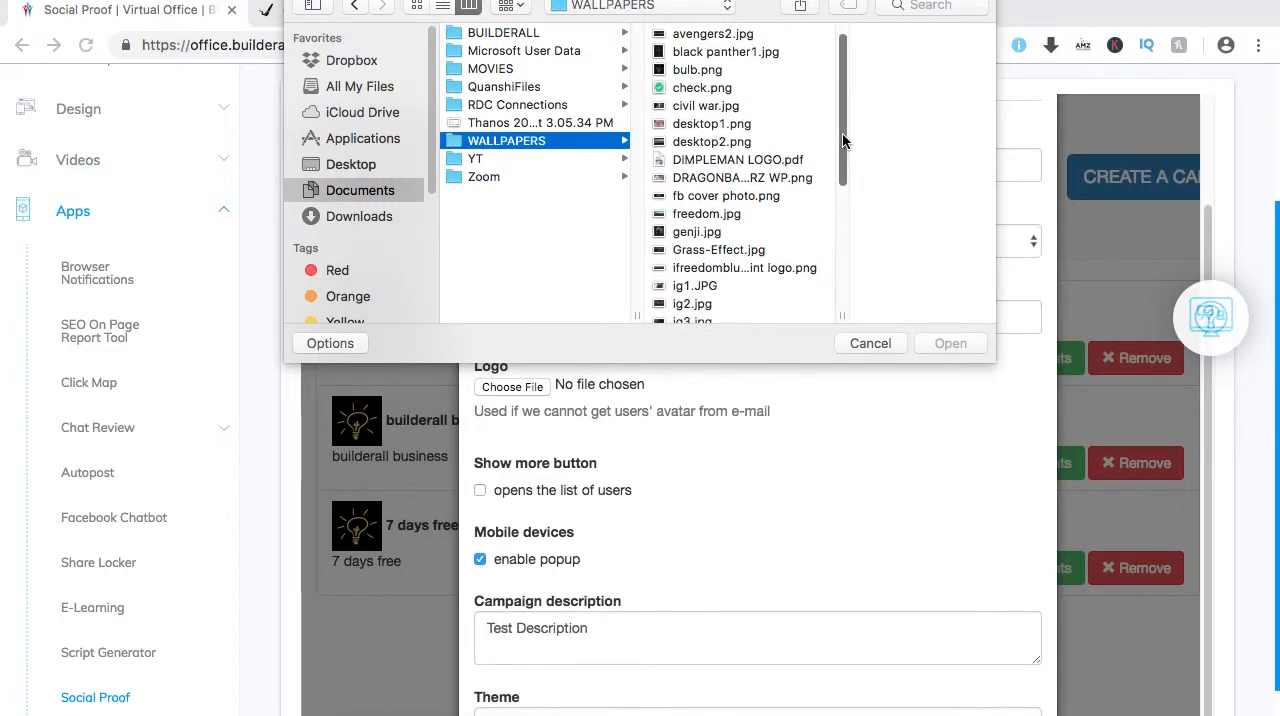
{"action": "left_click", "coordinate": [720, 68]}
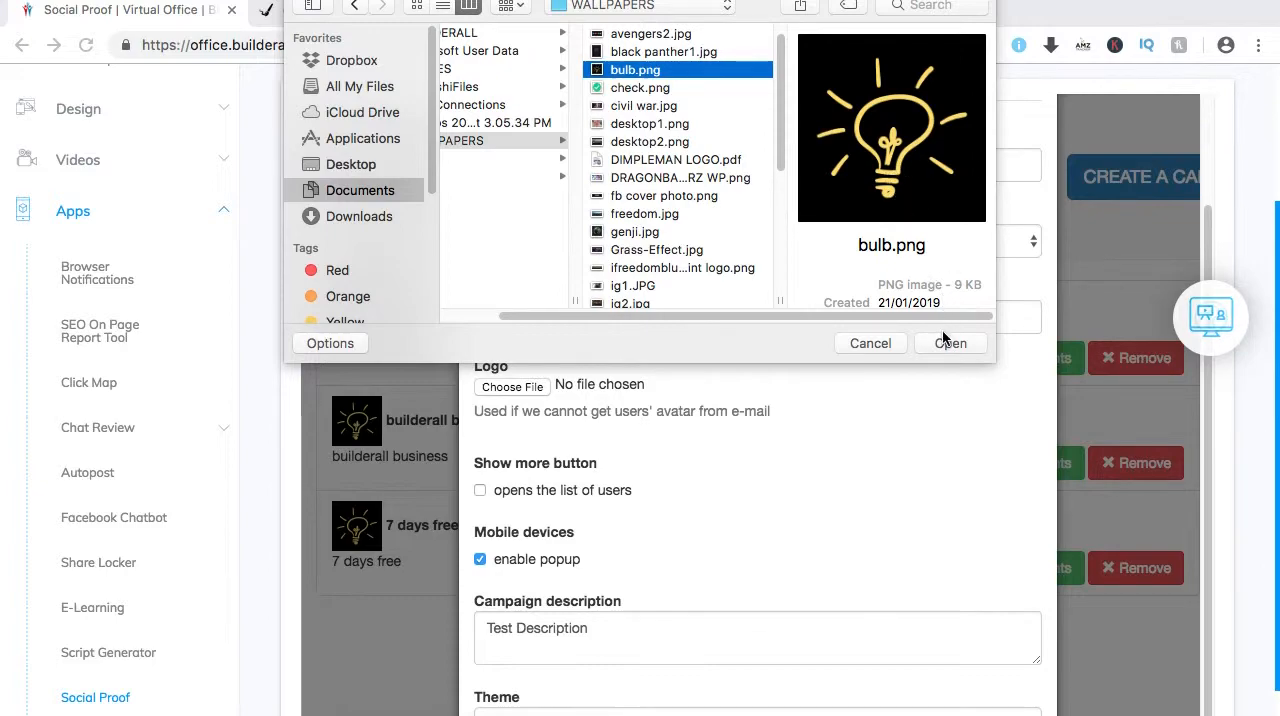
{"action": "left_click", "coordinate": [944, 343]}
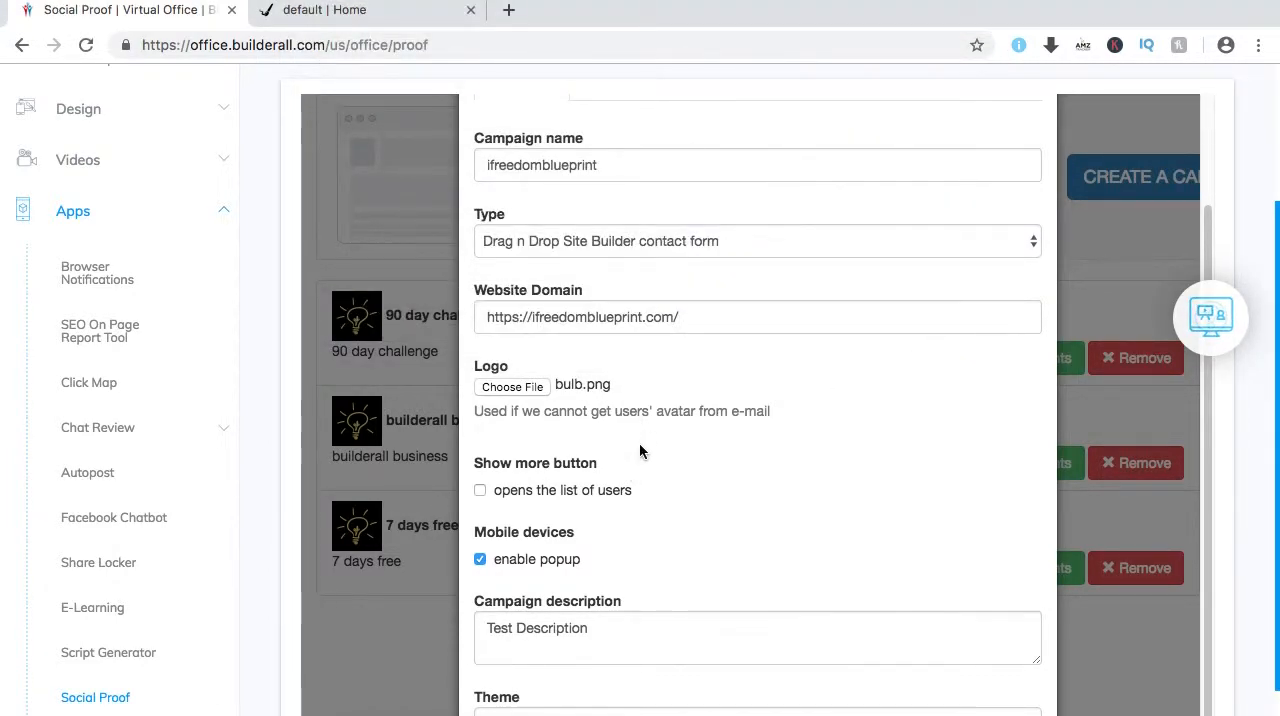
Preview the Dark and Blue popup themes, and set the campaign's theme to Green.
{"action": "scroll", "coordinate": [637, 450], "scroll_direction": "down", "scroll_amount": 1}
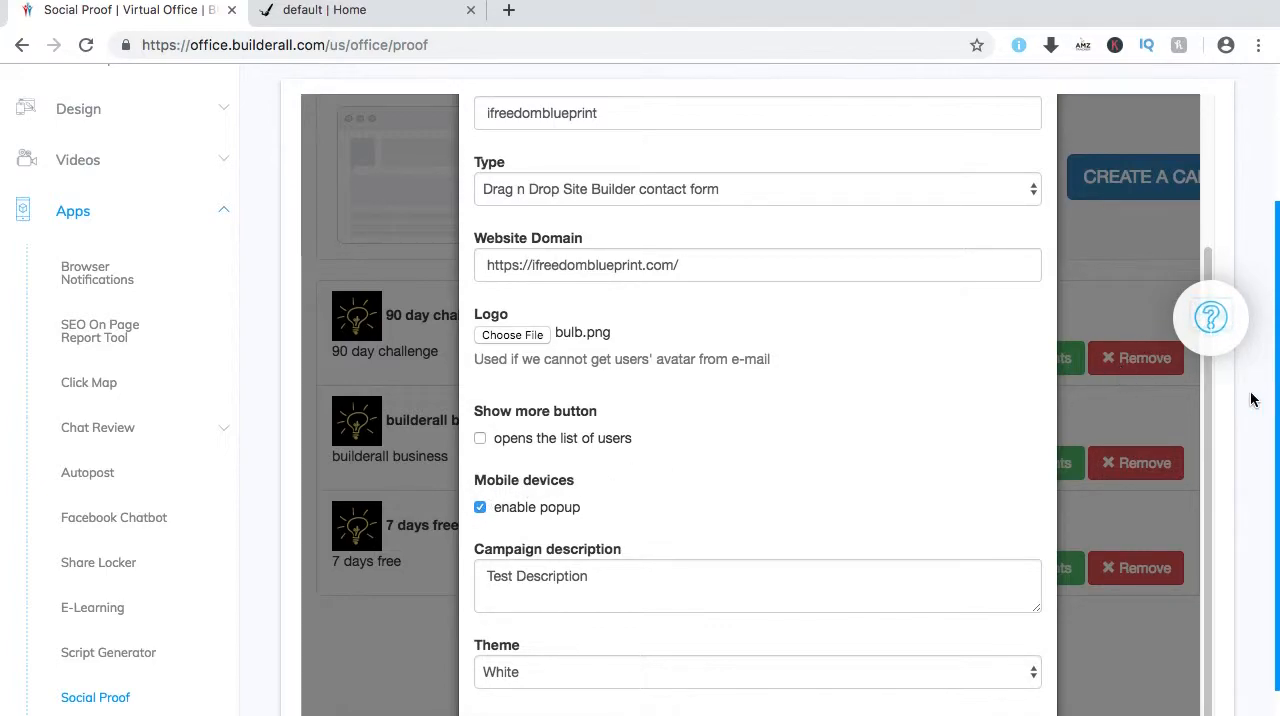
{"action": "scroll", "coordinate": [1262, 400], "scroll_direction": "down", "scroll_amount": 2}
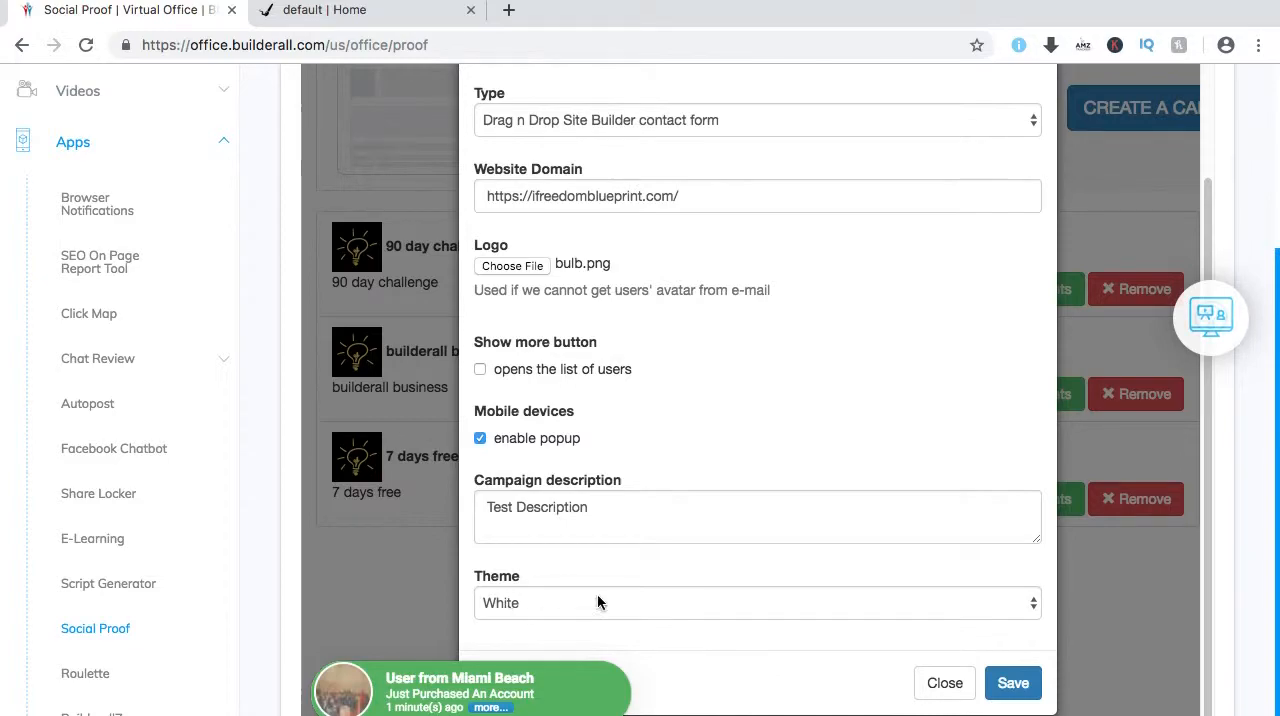
{"action": "left_click", "coordinate": [1034, 606]}
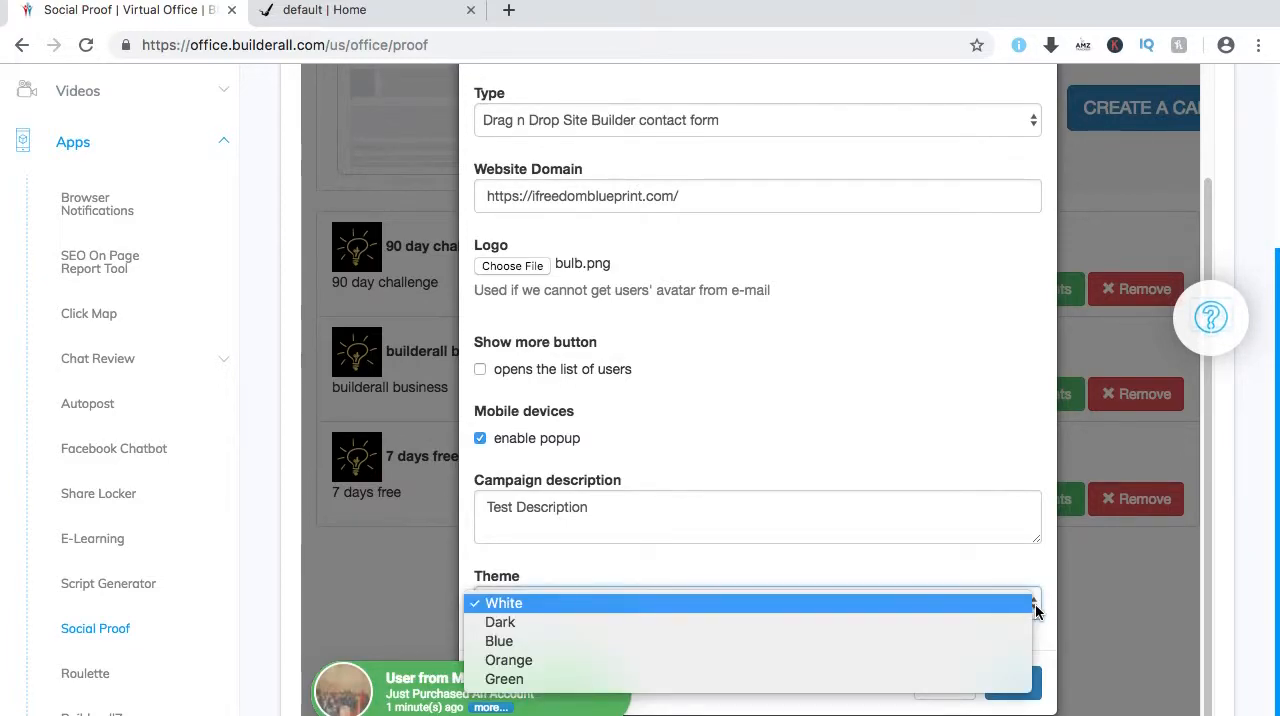
{"action": "left_click", "coordinate": [960, 627]}
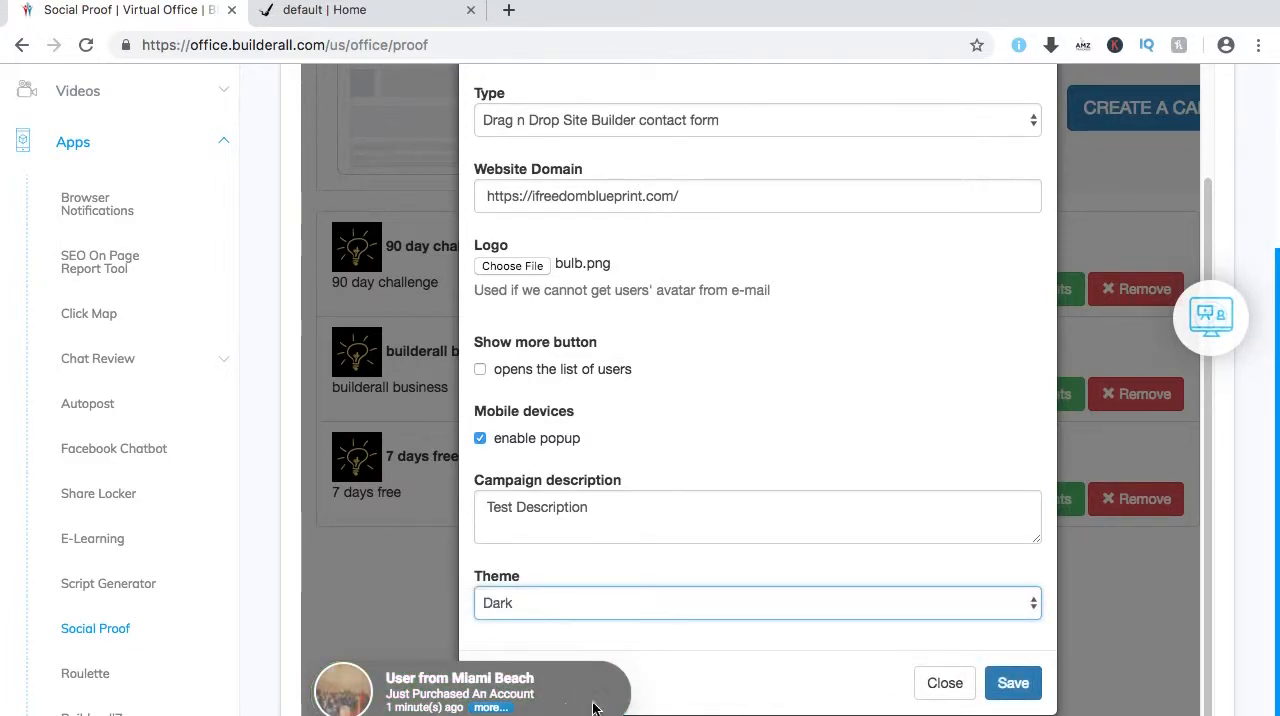
{"action": "left_click", "coordinate": [1035, 607]}
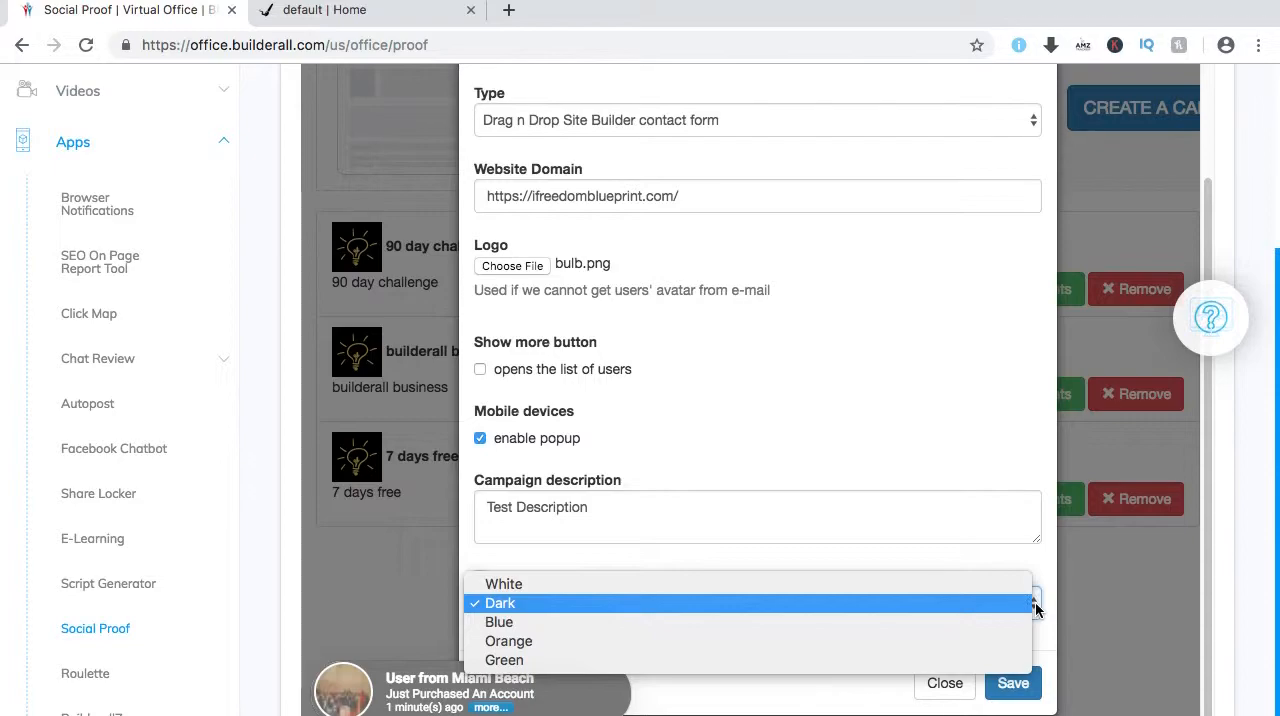
{"action": "left_click", "coordinate": [944, 622]}
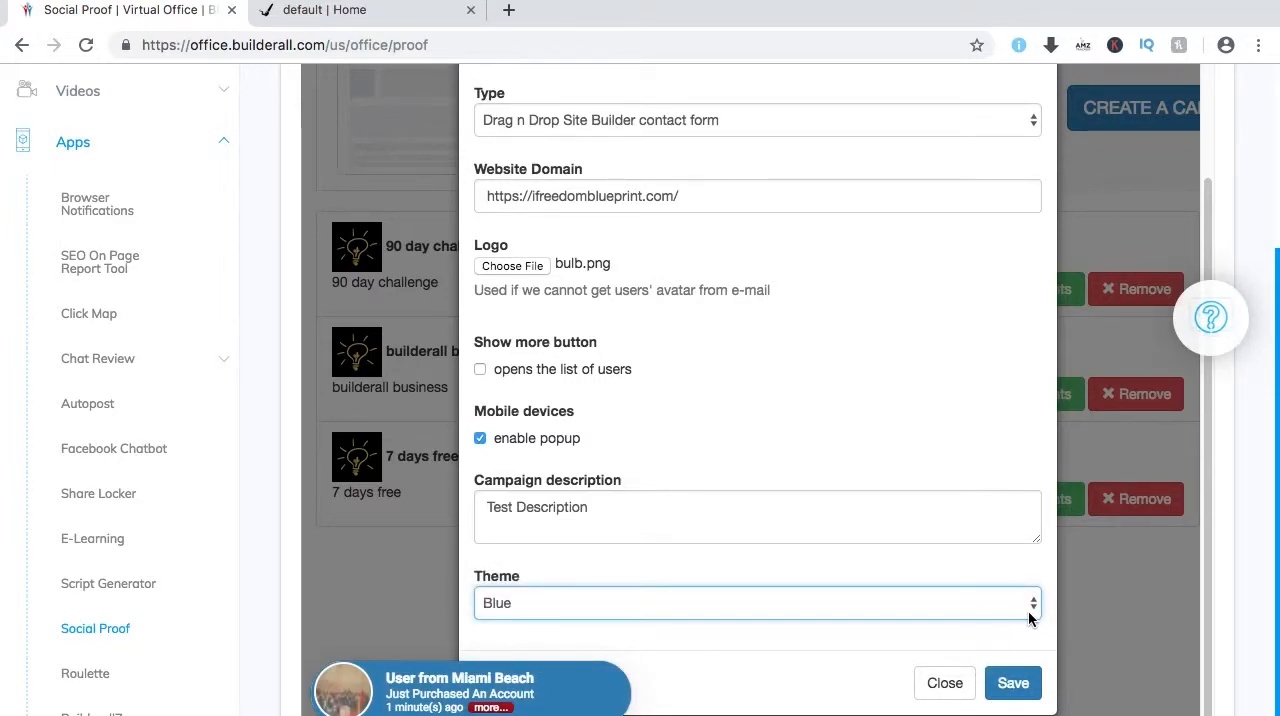
{"action": "left_click", "coordinate": [1027, 610]}
{"action": "left_click", "coordinate": [923, 641]}
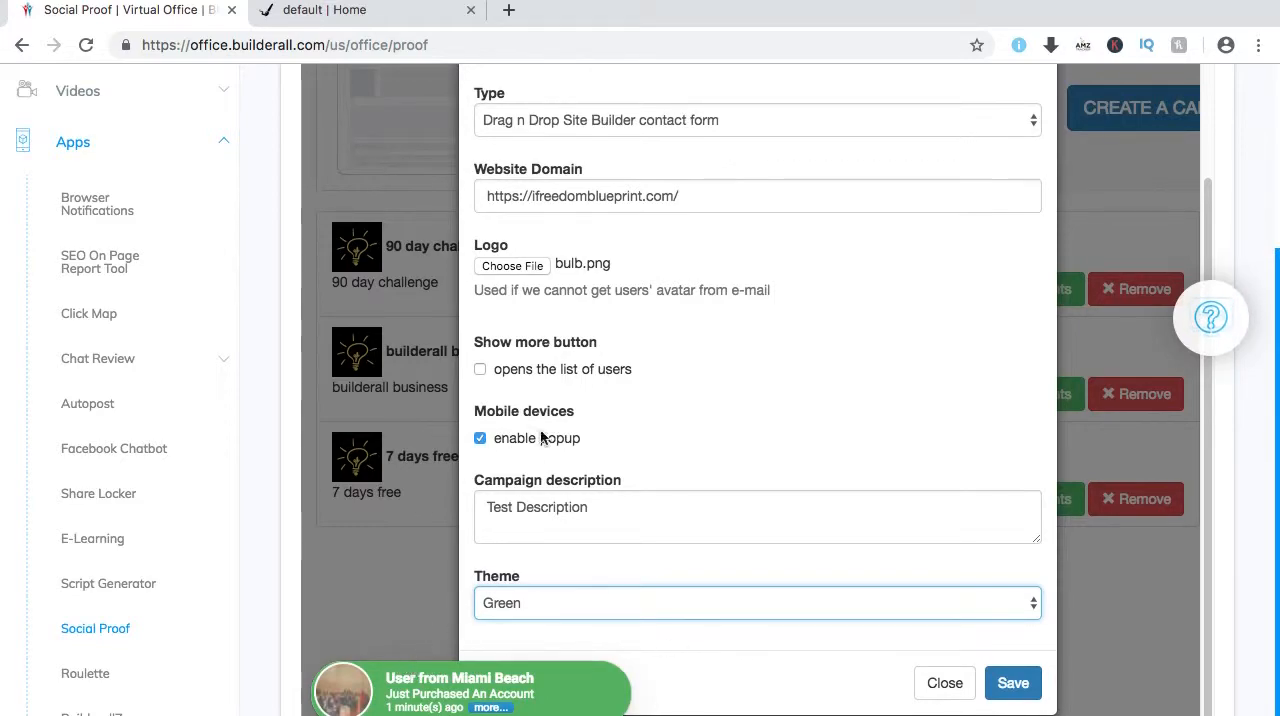
Review the new campaign's translation settings, from the action descriptions to the table headers, and return to its properties.
{"action": "scroll", "coordinate": [738, 371], "scroll_direction": "up", "scroll_amount": 3}
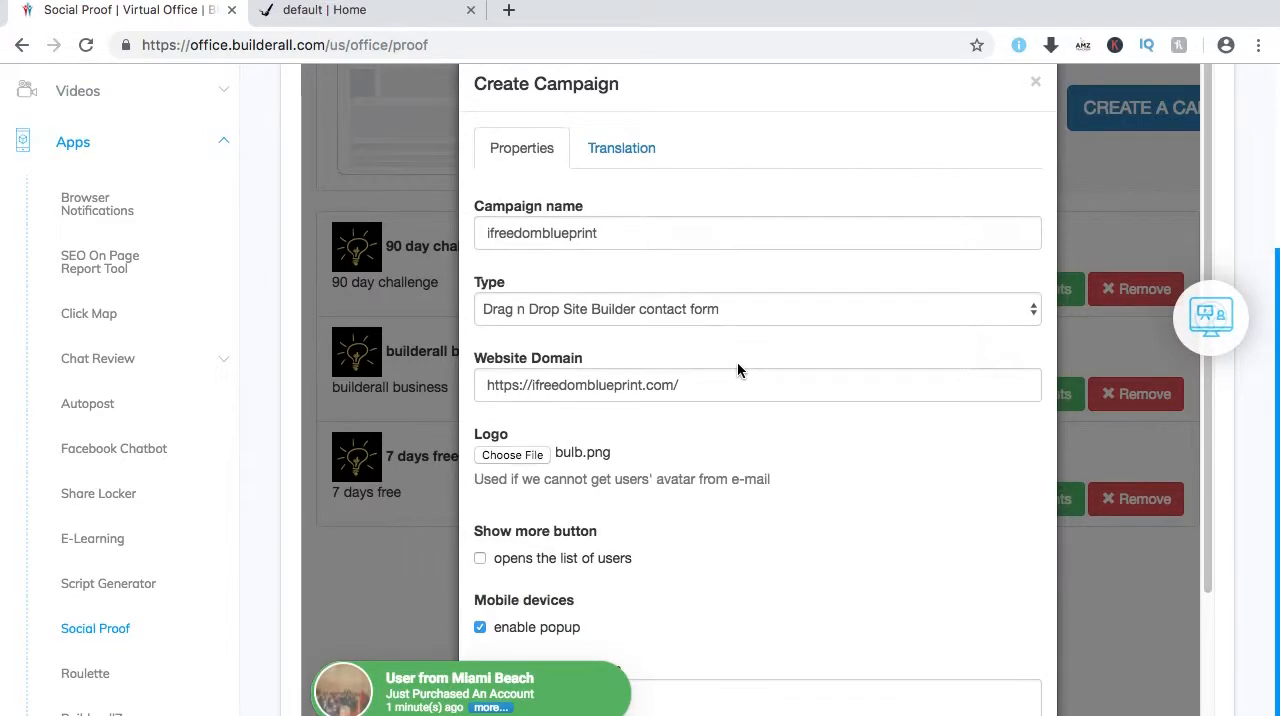
{"action": "left_click", "coordinate": [618, 150]}
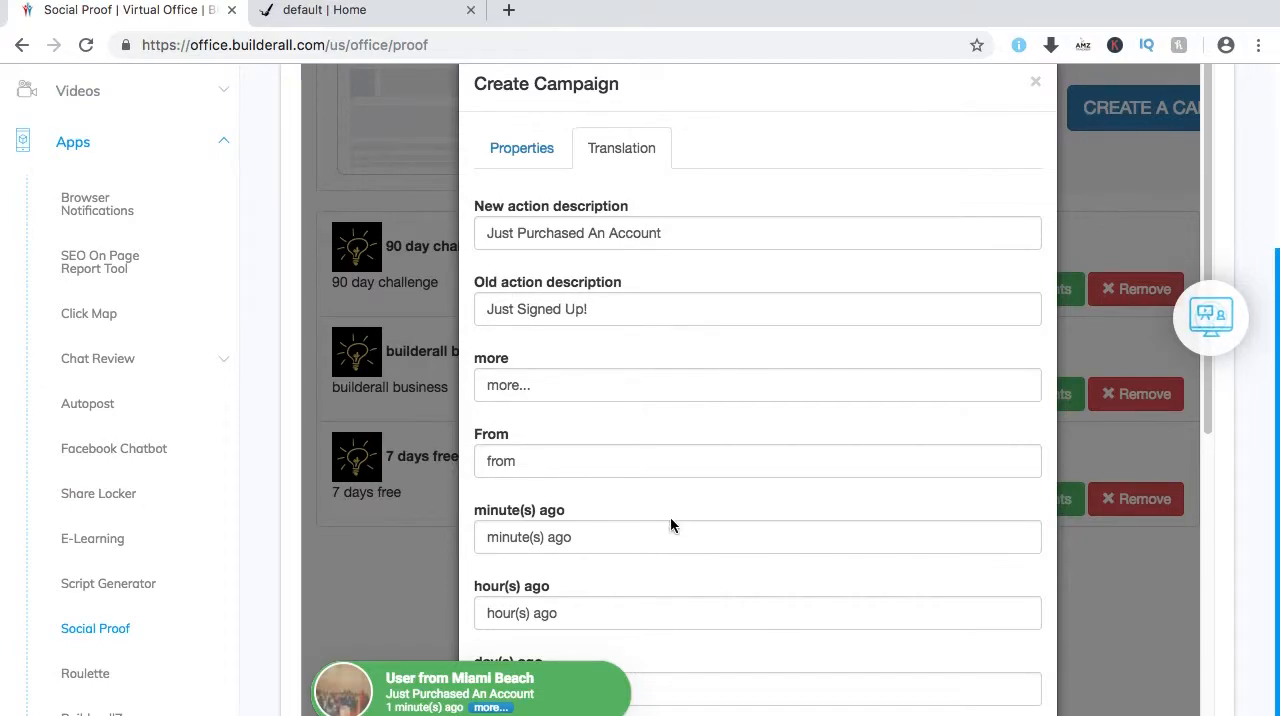
{"action": "scroll", "coordinate": [668, 500], "scroll_direction": "down", "scroll_amount": 5}
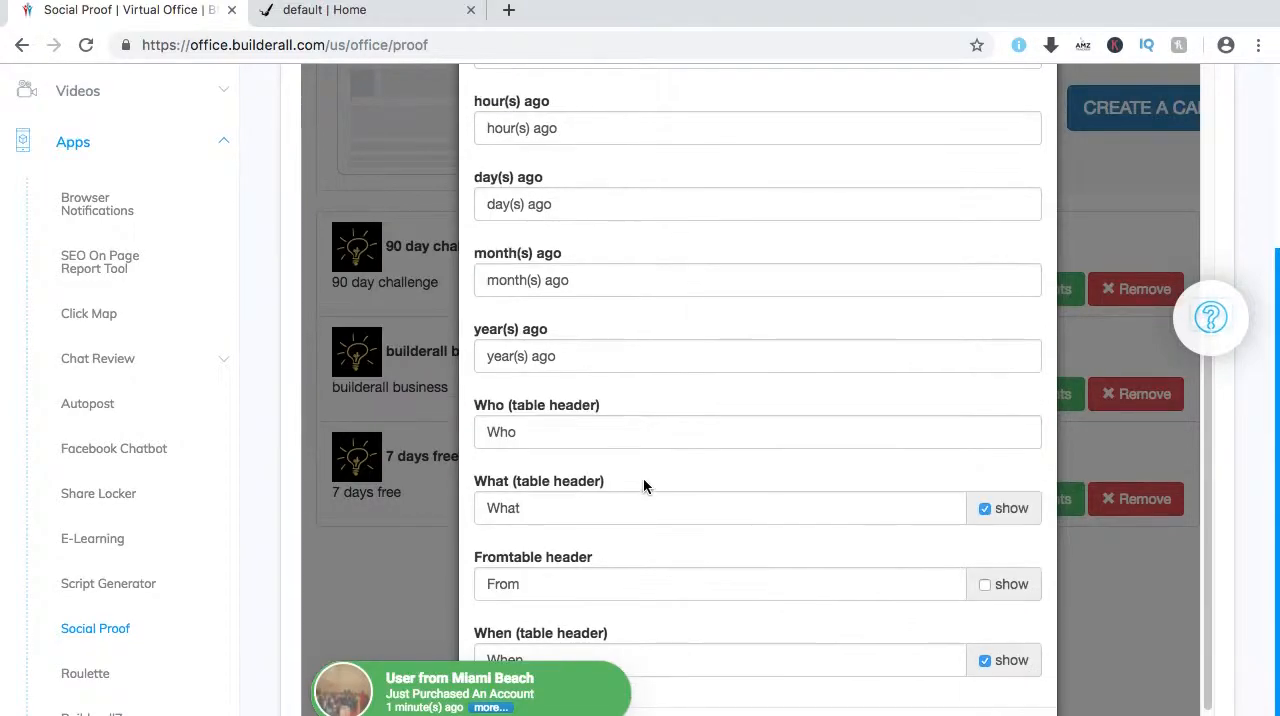
{"action": "scroll", "coordinate": [647, 468], "scroll_direction": "down", "scroll_amount": 1}
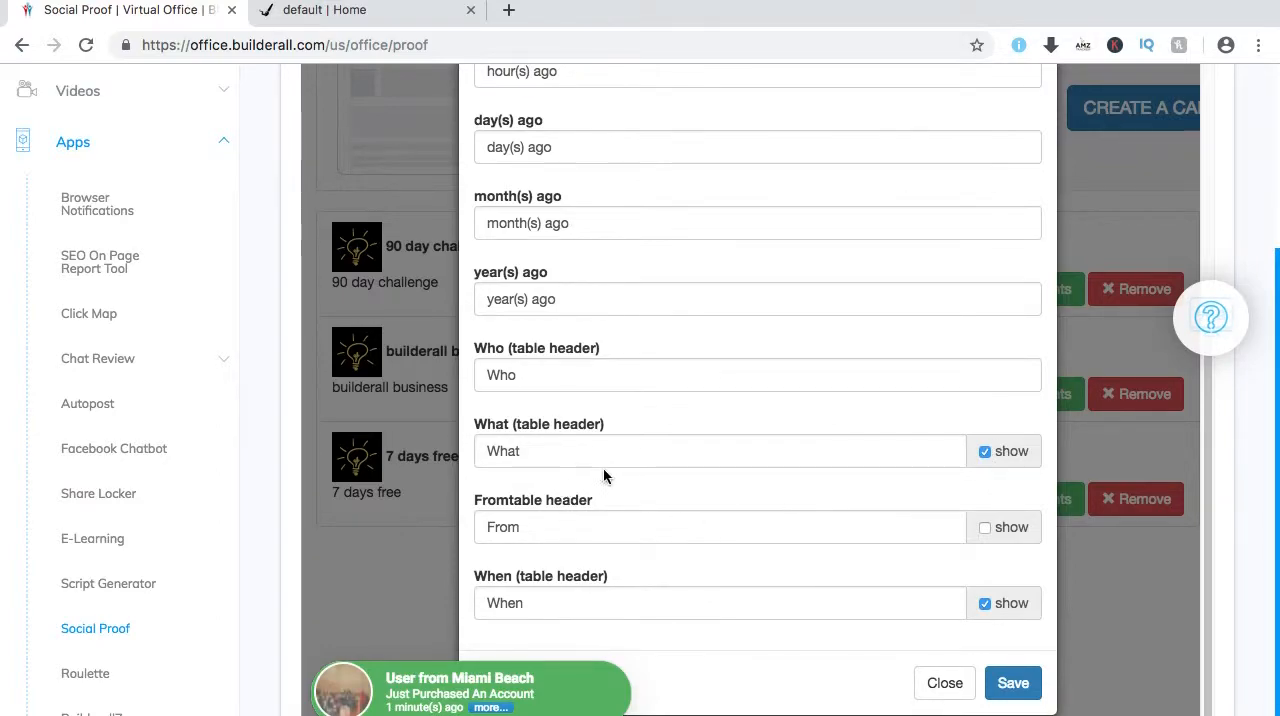
{"action": "scroll", "coordinate": [640, 446], "scroll_direction": "up", "scroll_amount": 6}
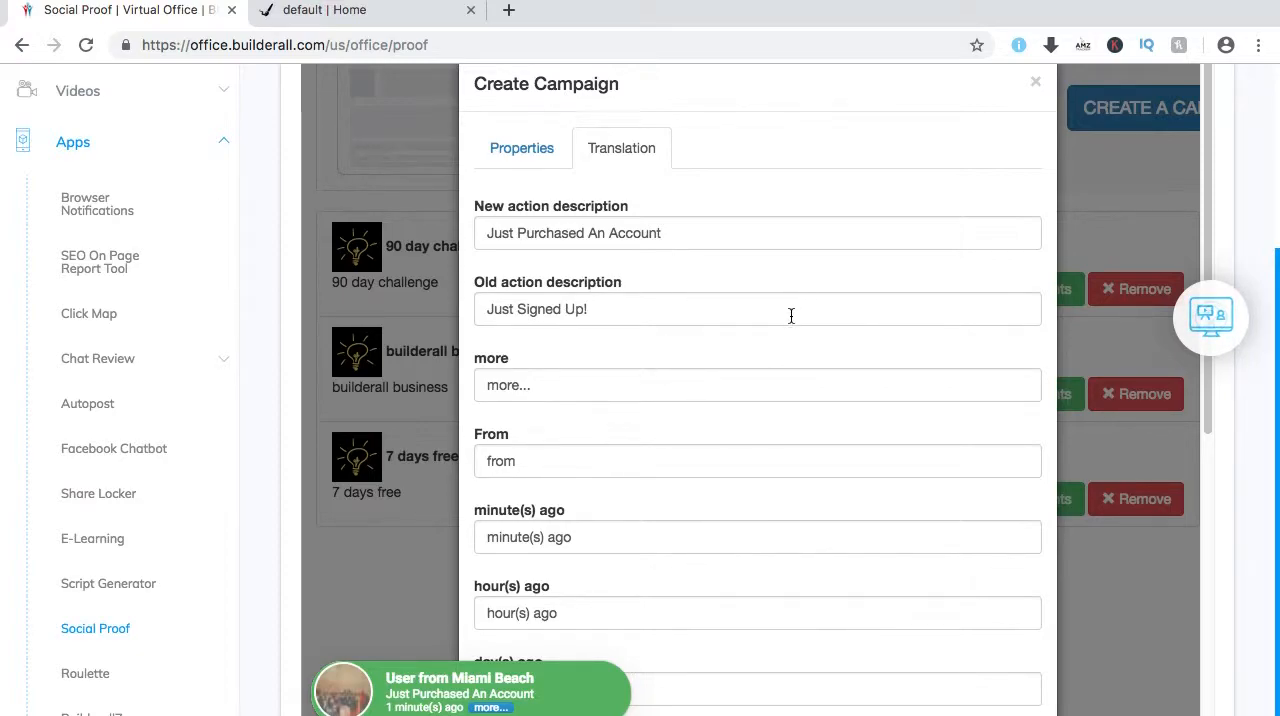
{"action": "scroll", "coordinate": [795, 314], "scroll_direction": "down", "scroll_amount": 6}
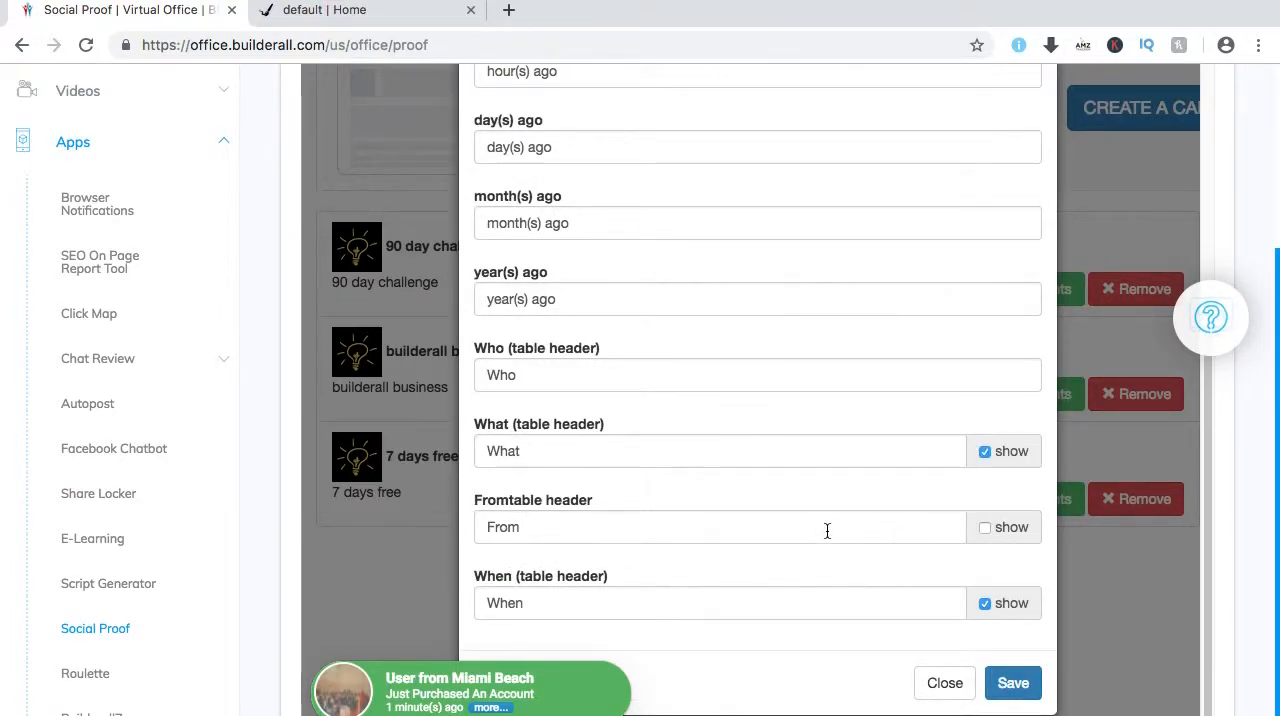
{"action": "scroll", "coordinate": [825, 529], "scroll_direction": "up", "scroll_amount": 6}
{"action": "left_click", "coordinate": [521, 146]}
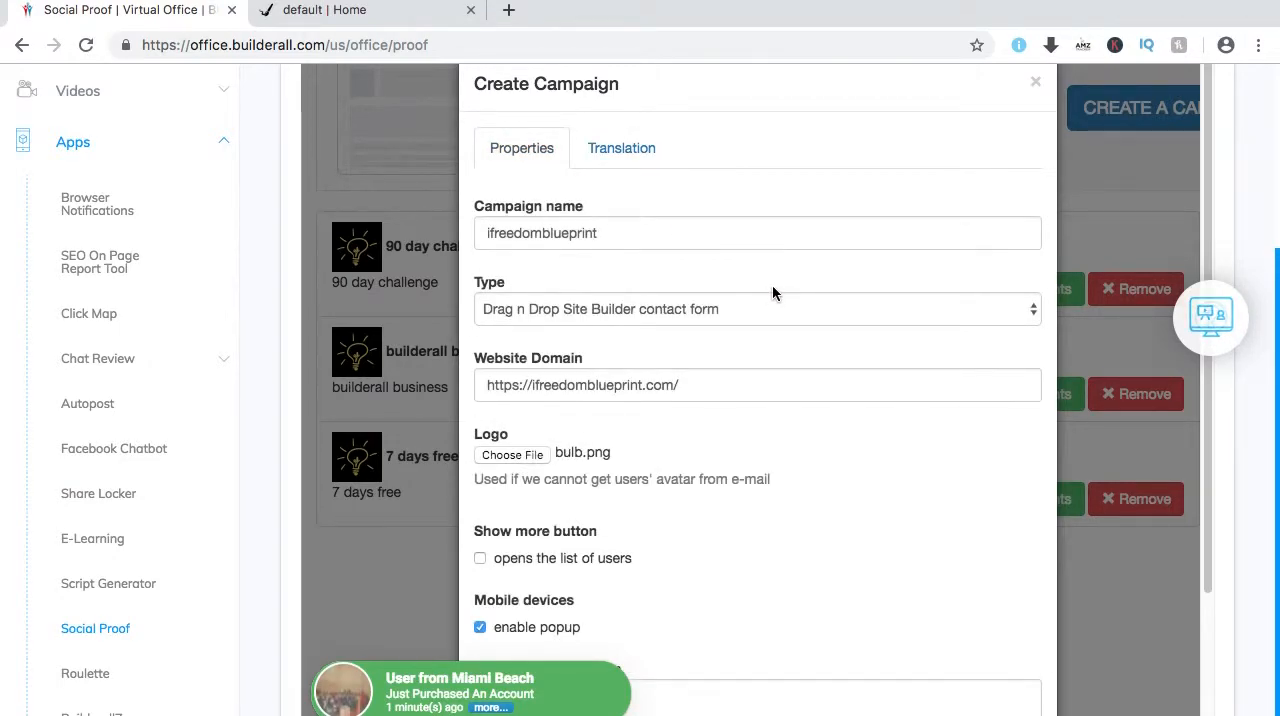
Check the new campaign's properties and close the form without saving.
{"action": "scroll", "coordinate": [765, 305], "scroll_direction": "down", "scroll_amount": 1}
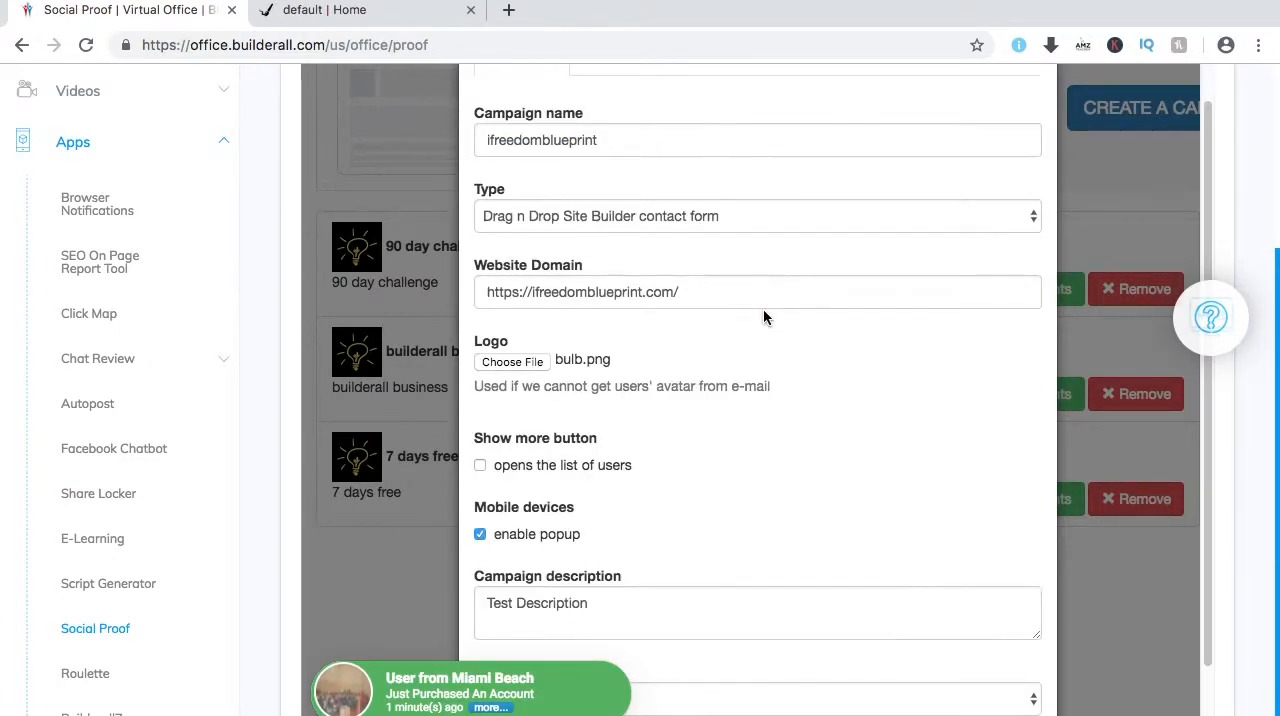
{"action": "scroll", "coordinate": [759, 317], "scroll_direction": "down", "scroll_amount": 1}
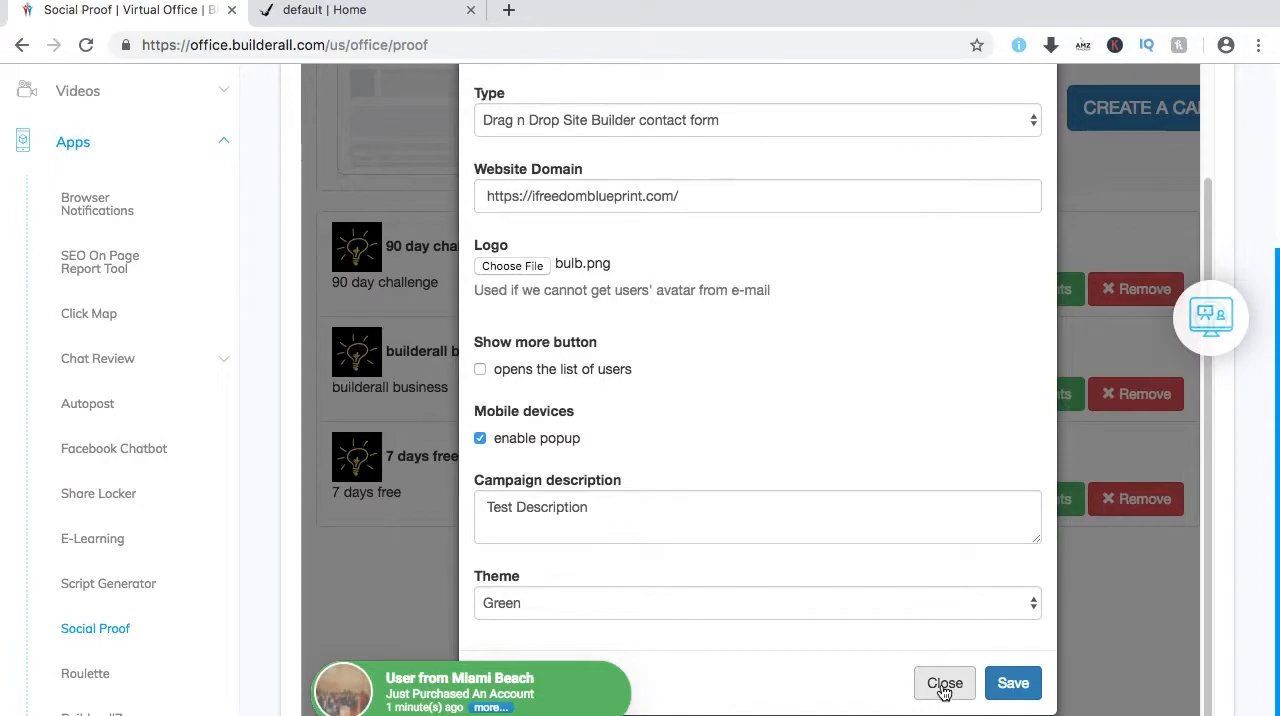
{"action": "scroll", "coordinate": [775, 450], "scroll_direction": "up", "scroll_amount": 2}
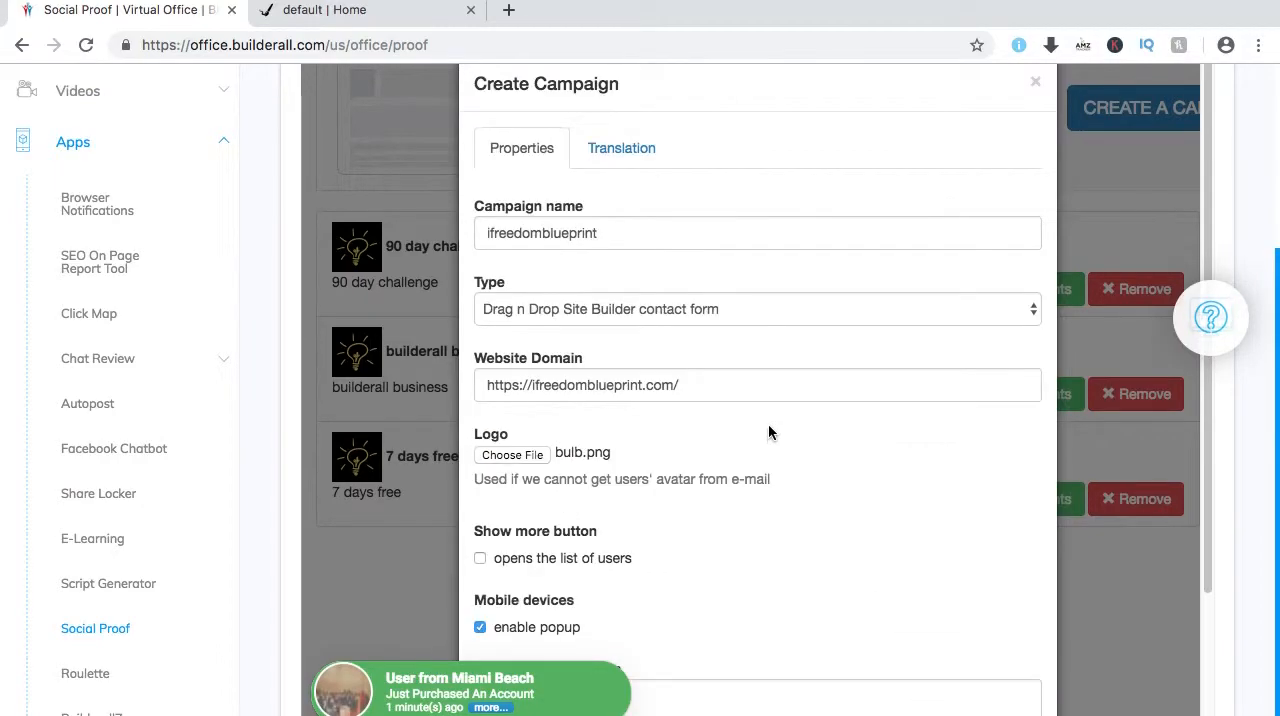
{"action": "scroll", "coordinate": [895, 640], "scroll_direction": "down", "scroll_amount": 2}
{"action": "left_click", "coordinate": [944, 684]}
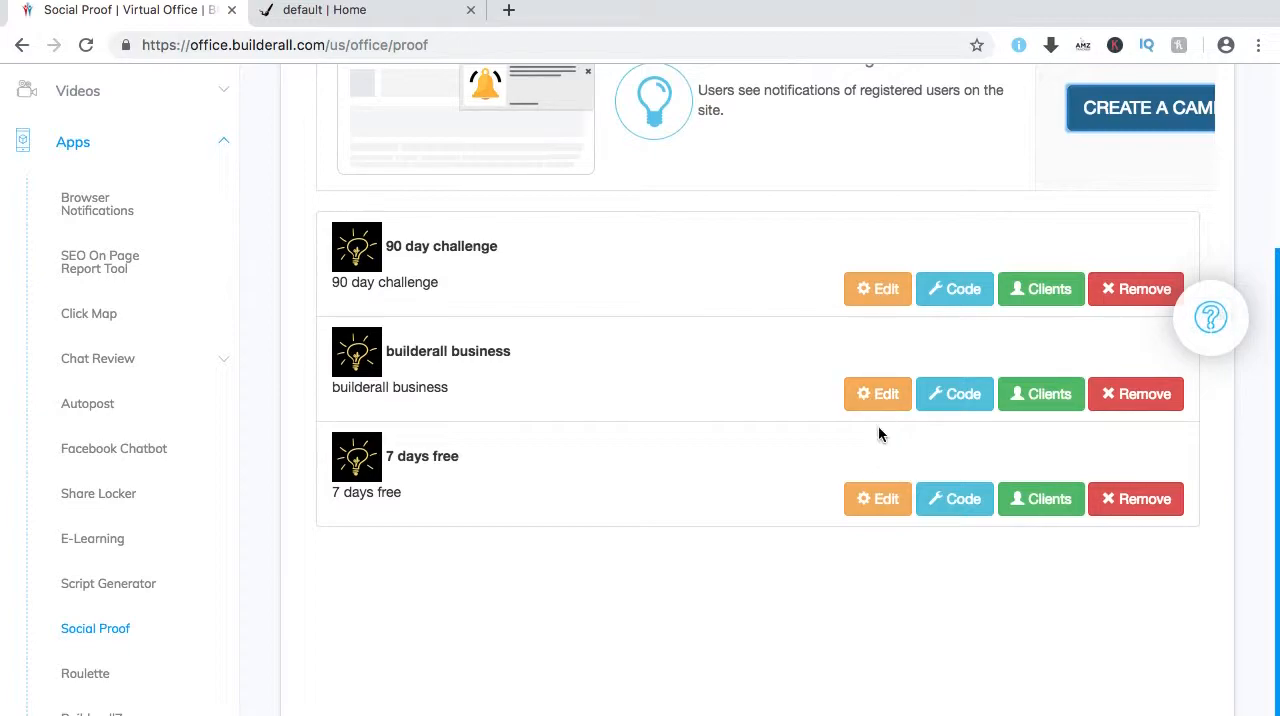
Review the 7 days free campaign's translation settings and close them unchanged.
{"action": "left_click", "coordinate": [876, 500]}
{"action": "left_click", "coordinate": [640, 152]}
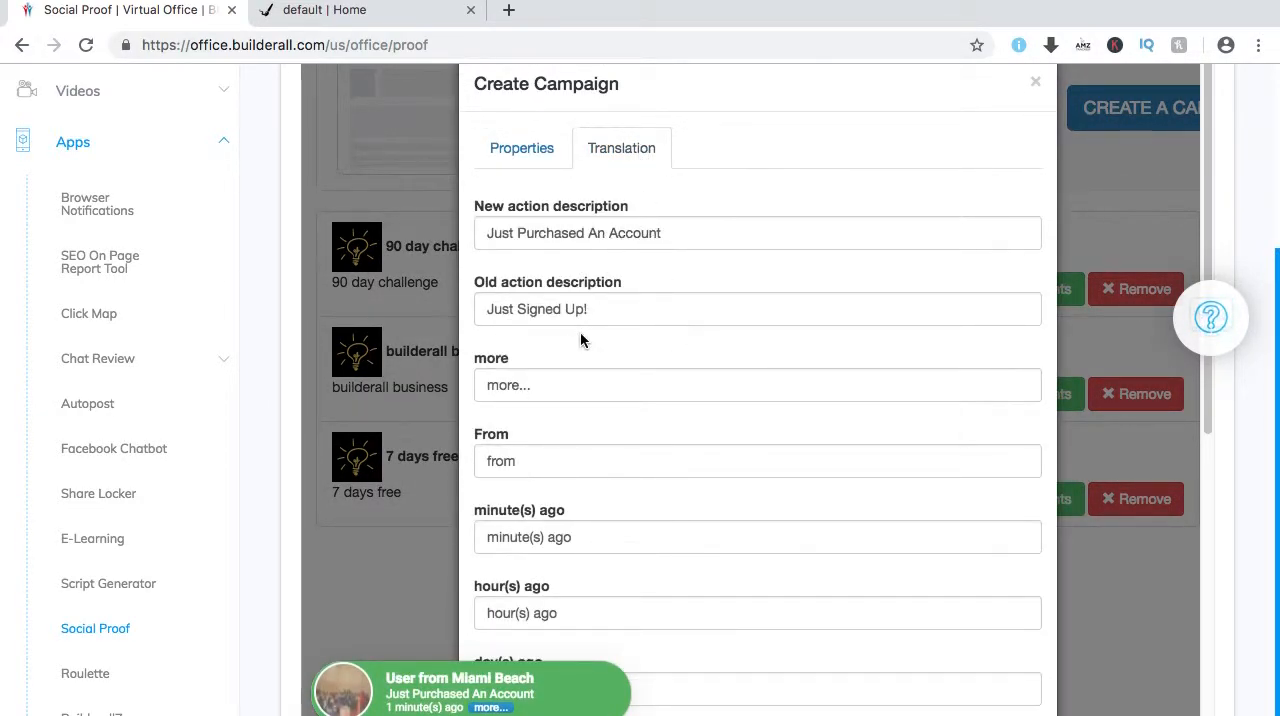
{"action": "scroll", "coordinate": [758, 405], "scroll_direction": "down", "scroll_amount": 5}
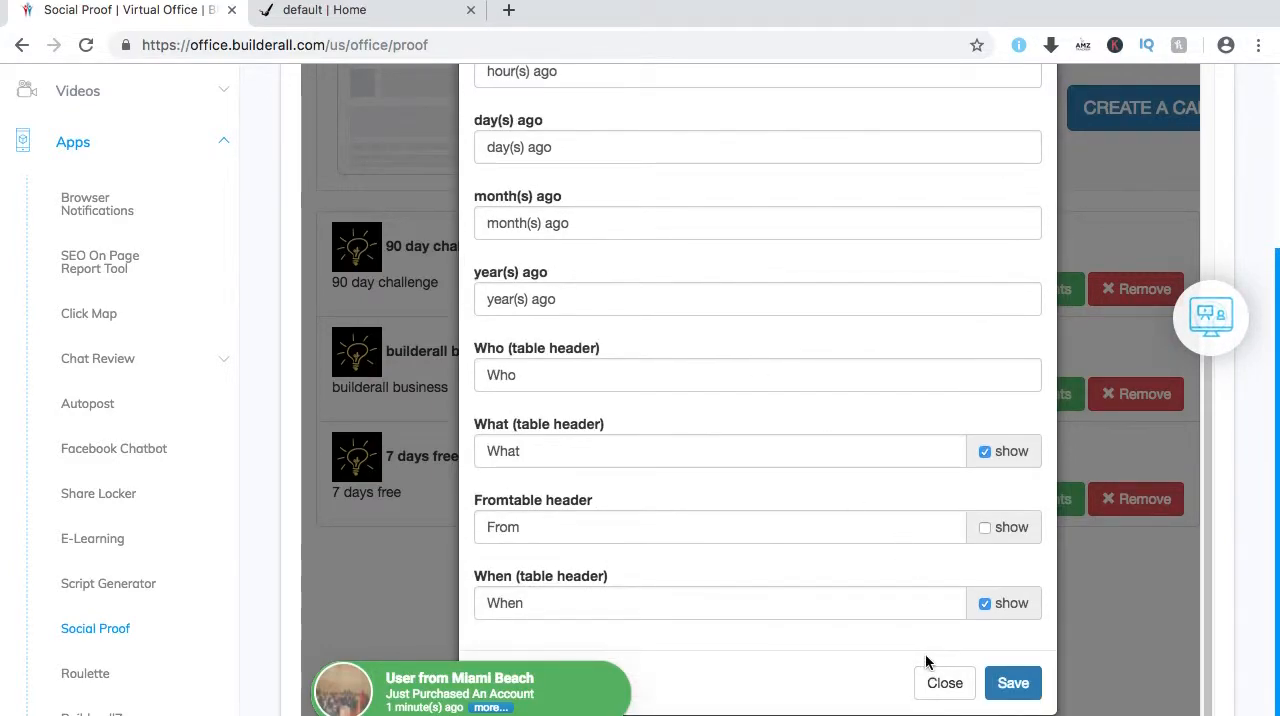
{"action": "left_click", "coordinate": [944, 683]}
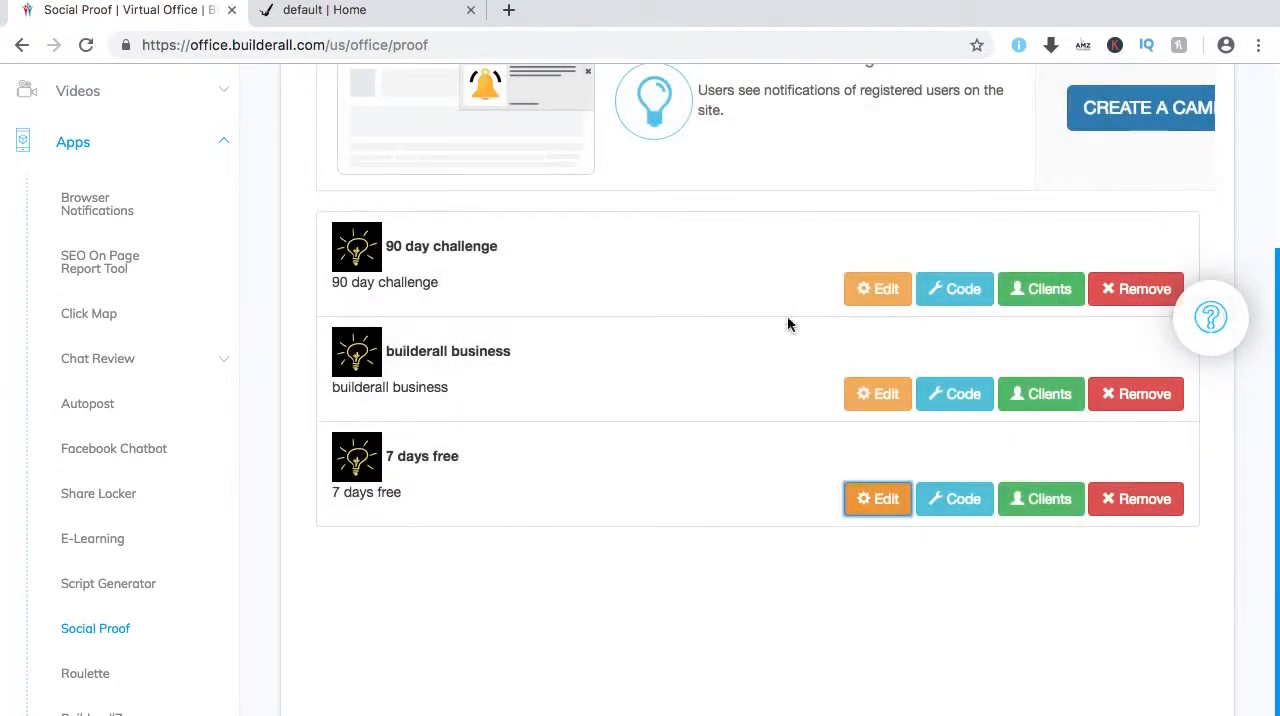
{"action": "left_click", "coordinate": [271, 231]}
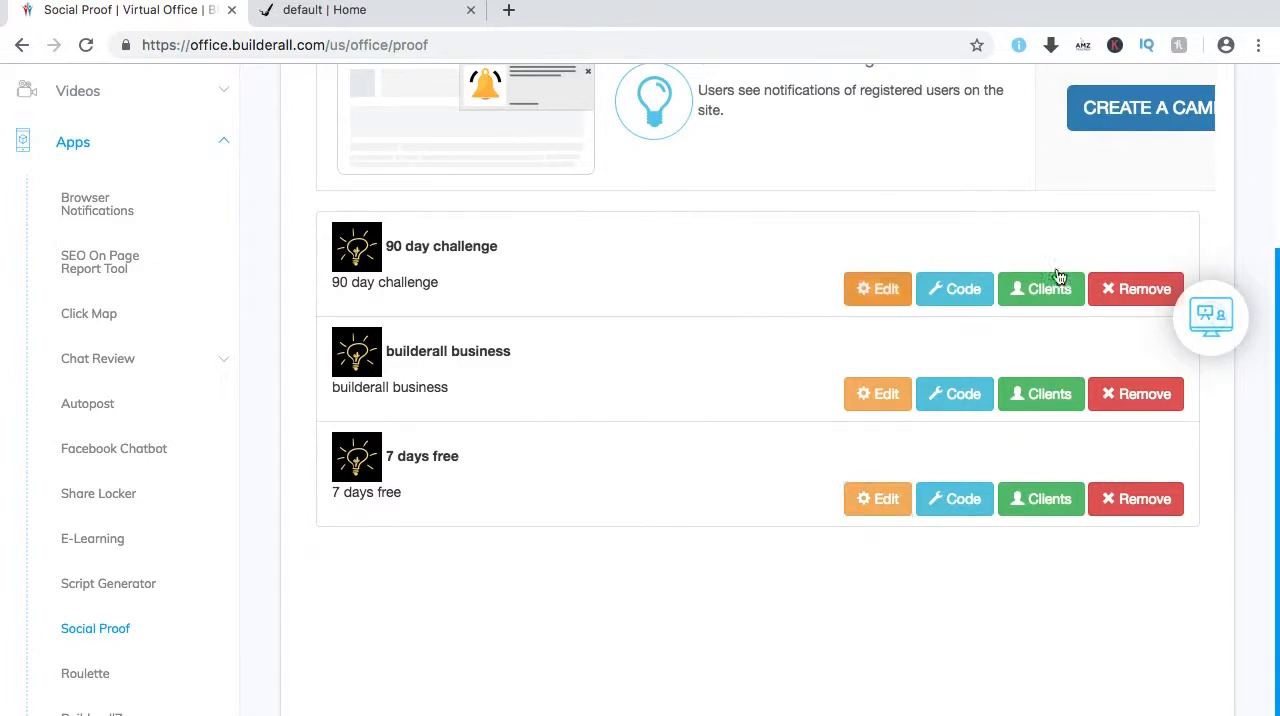
Start a new campaign named ifreedomblueprint and keep its type as Drag n Drop Site Builder contact form.
{"action": "scroll", "coordinate": [1277, 285], "scroll_direction": "up", "scroll_amount": 1}
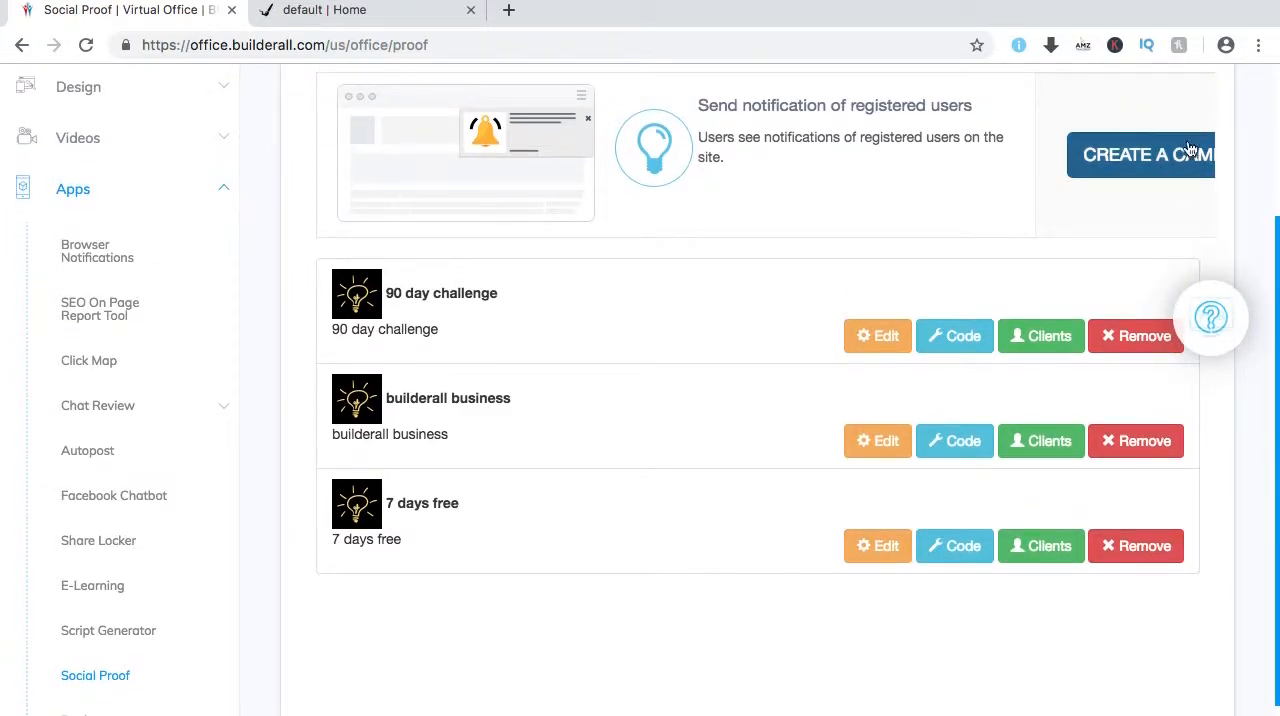
{"action": "left_click", "coordinate": [1138, 156]}
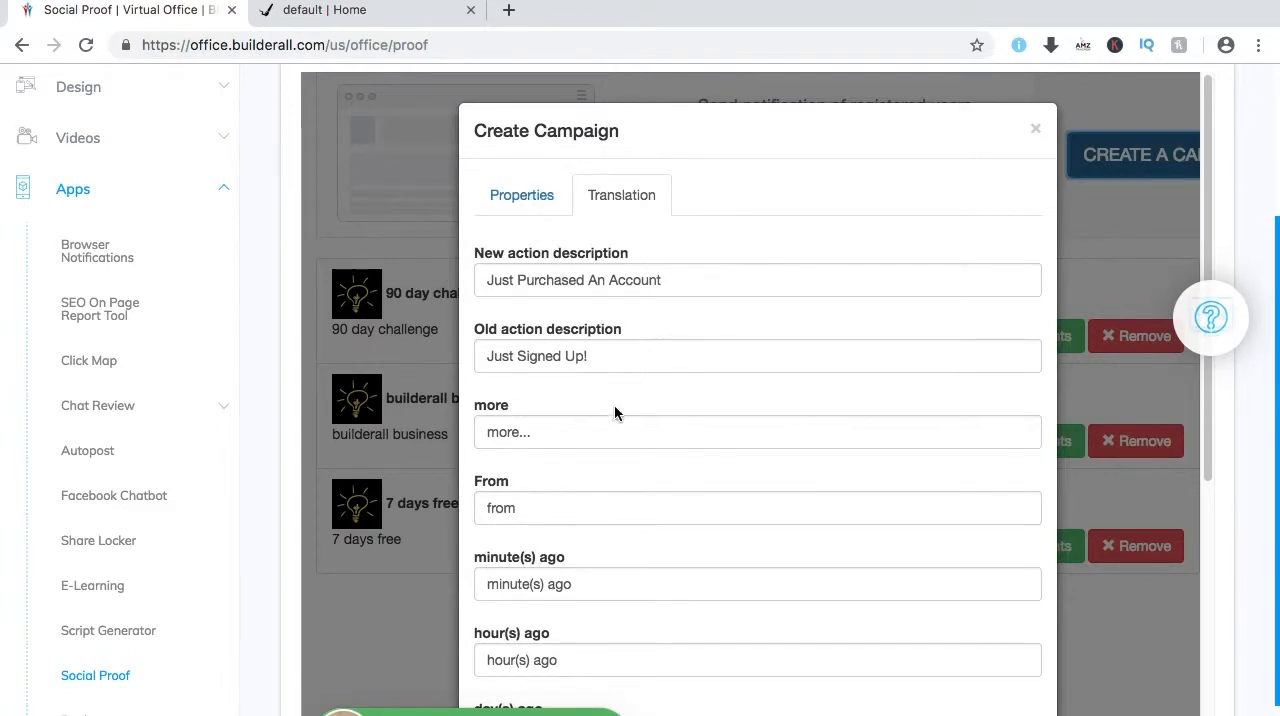
{"action": "scroll", "coordinate": [644, 507], "scroll_direction": "down", "scroll_amount": 4}
{"action": "scroll", "coordinate": [593, 342], "scroll_direction": "up", "scroll_amount": 4}
{"action": "left_click", "coordinate": [565, 204]}
{"action": "left_click", "coordinate": [614, 284]}
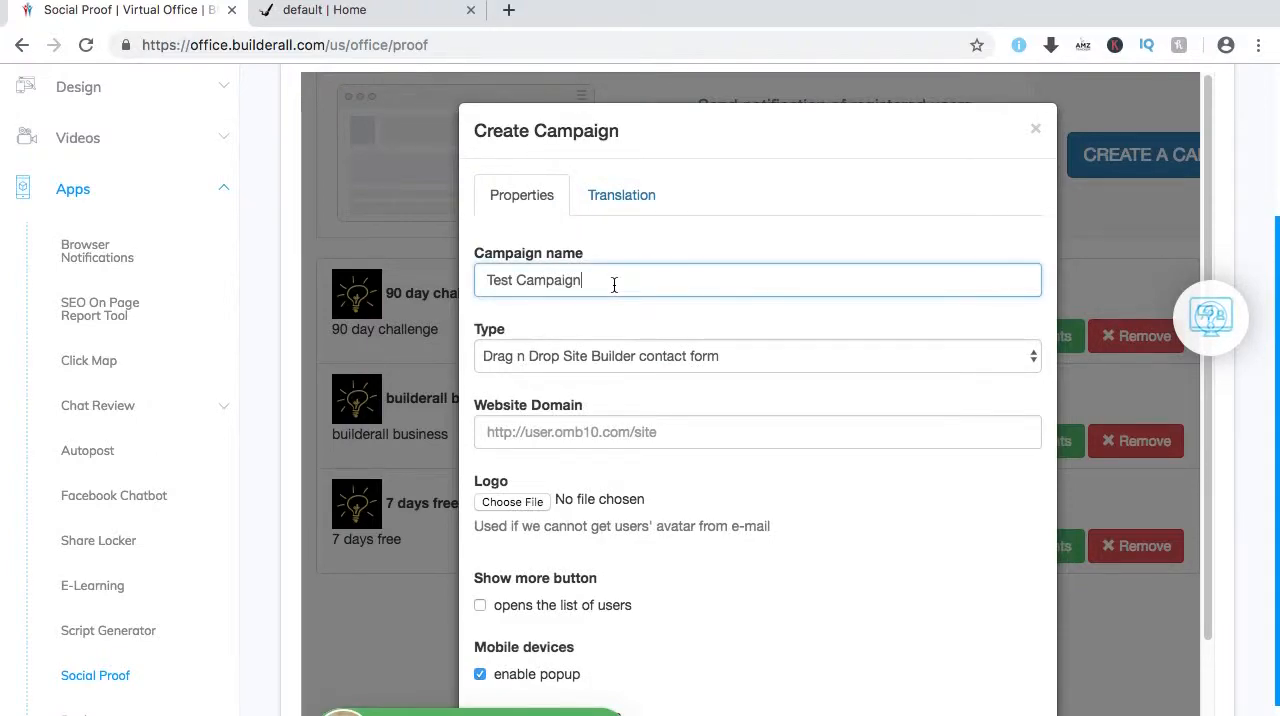
{"action": "triple_click", "coordinate": [558, 280]}
{"action": "type", "text": "if"}
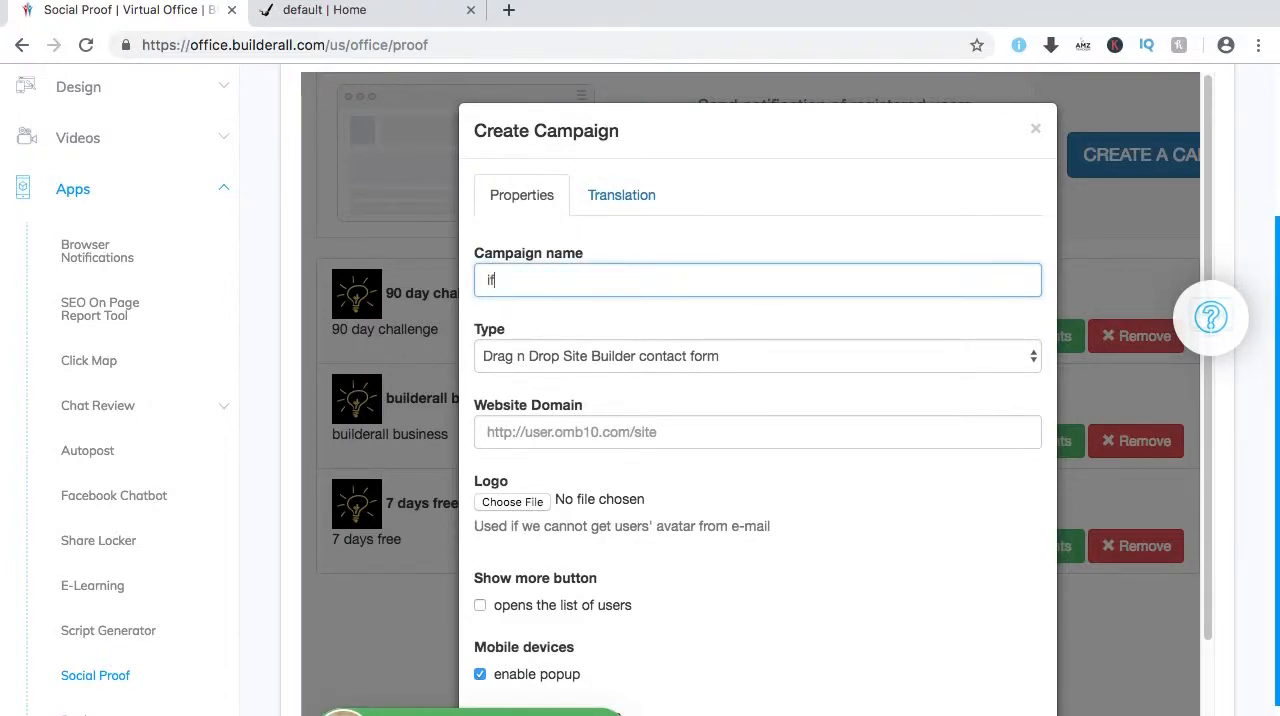
{"action": "type", "text": "reedom"}
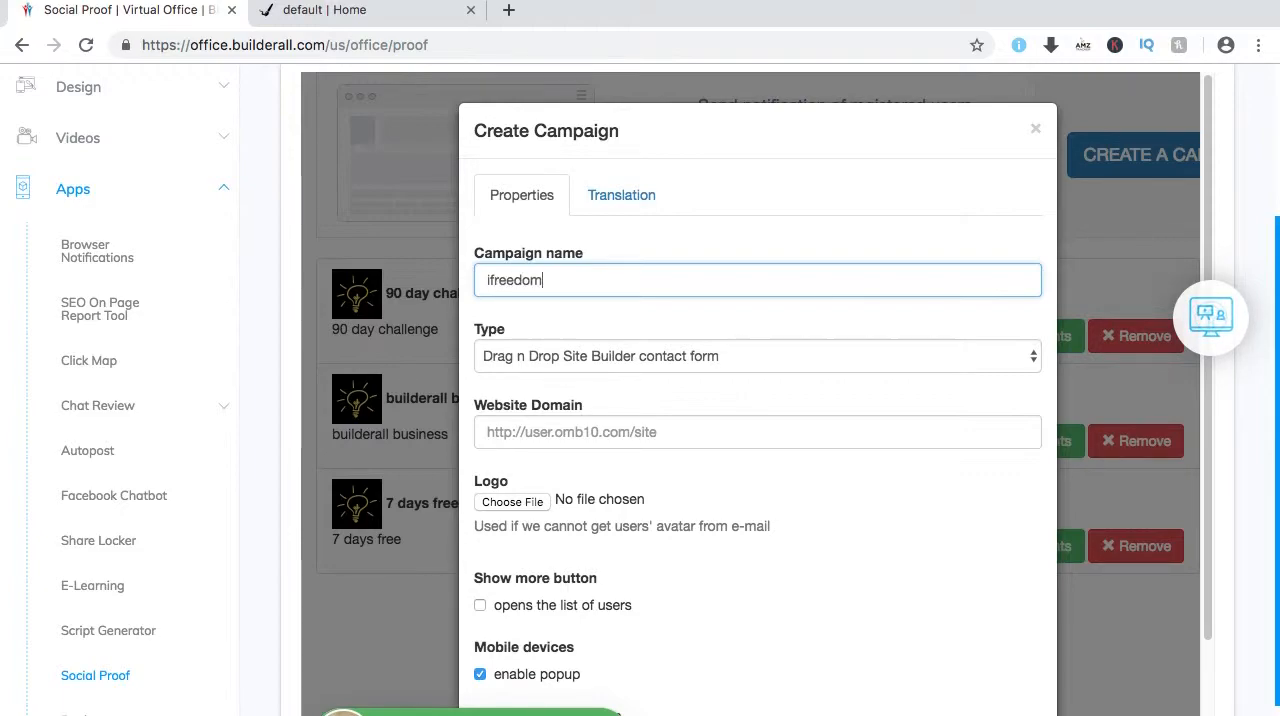
{"action": "type", "text": "blueprint"}
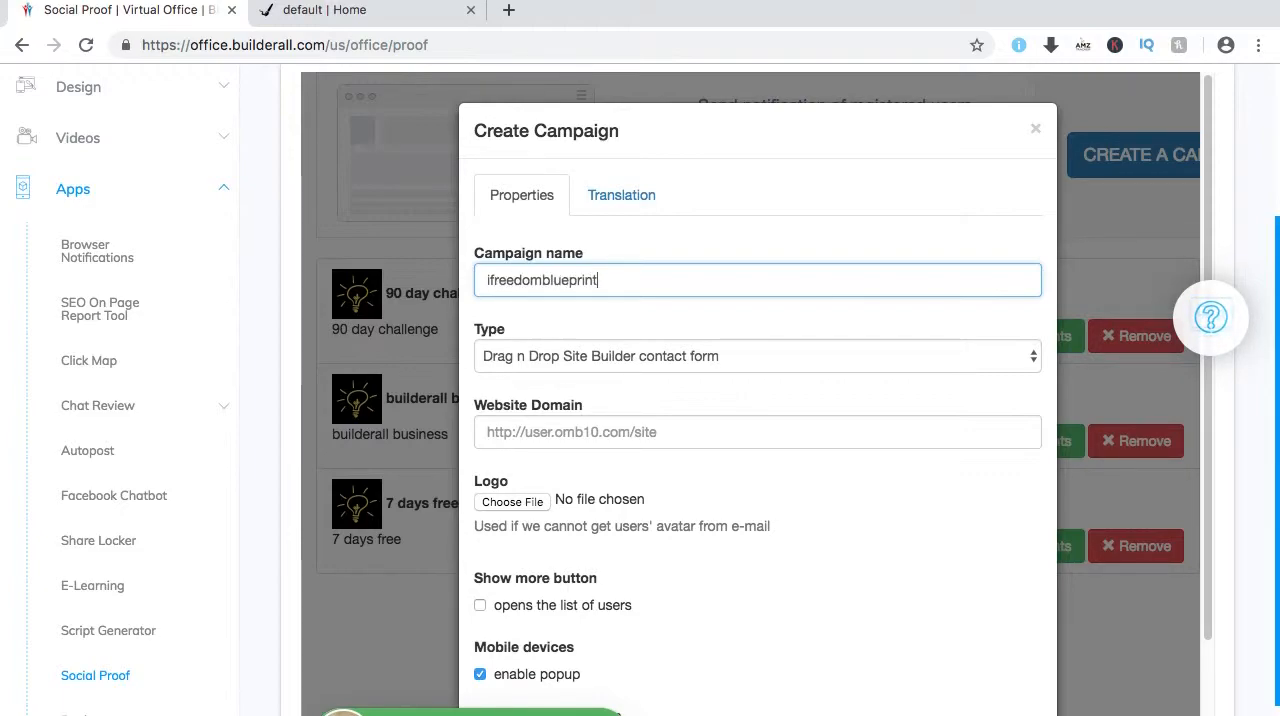
{"action": "left_click", "coordinate": [1002, 357]}
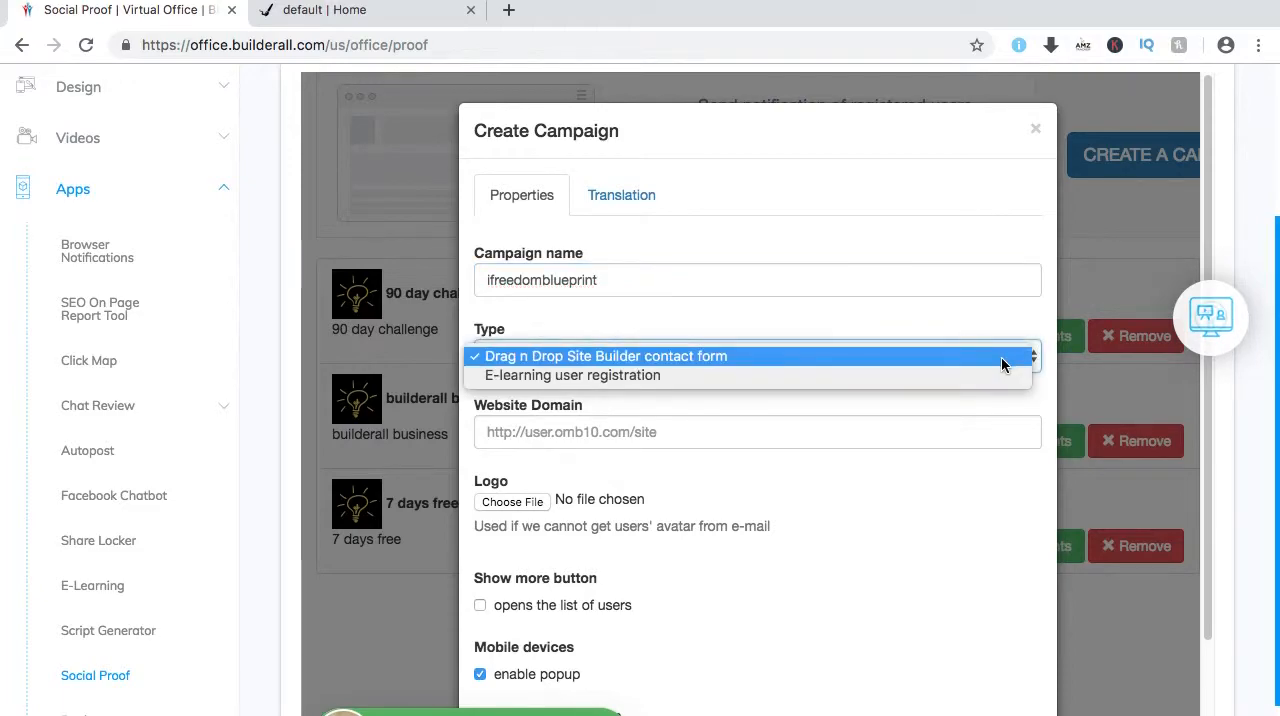
{"action": "left_click", "coordinate": [765, 358]}
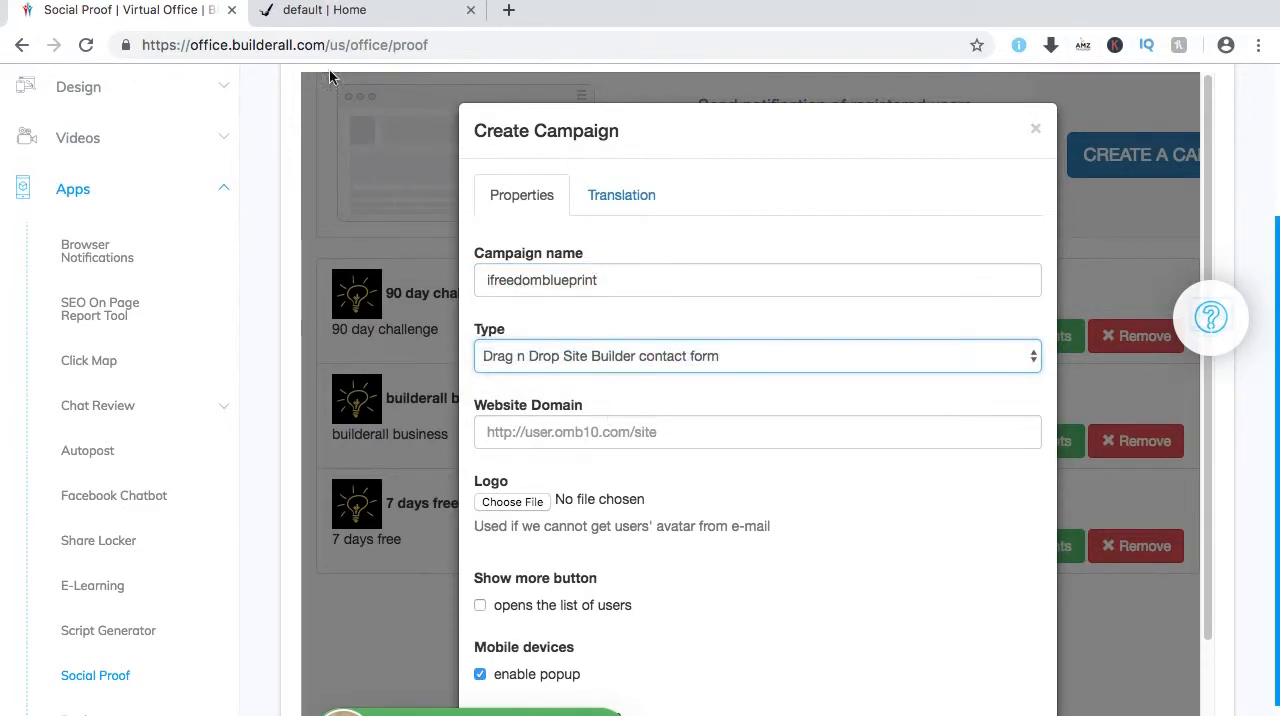
Copy the address of the open ifreedomblueprint.com page and paste it as the new campaign's website domain.
{"action": "left_click", "coordinate": [326, 12]}
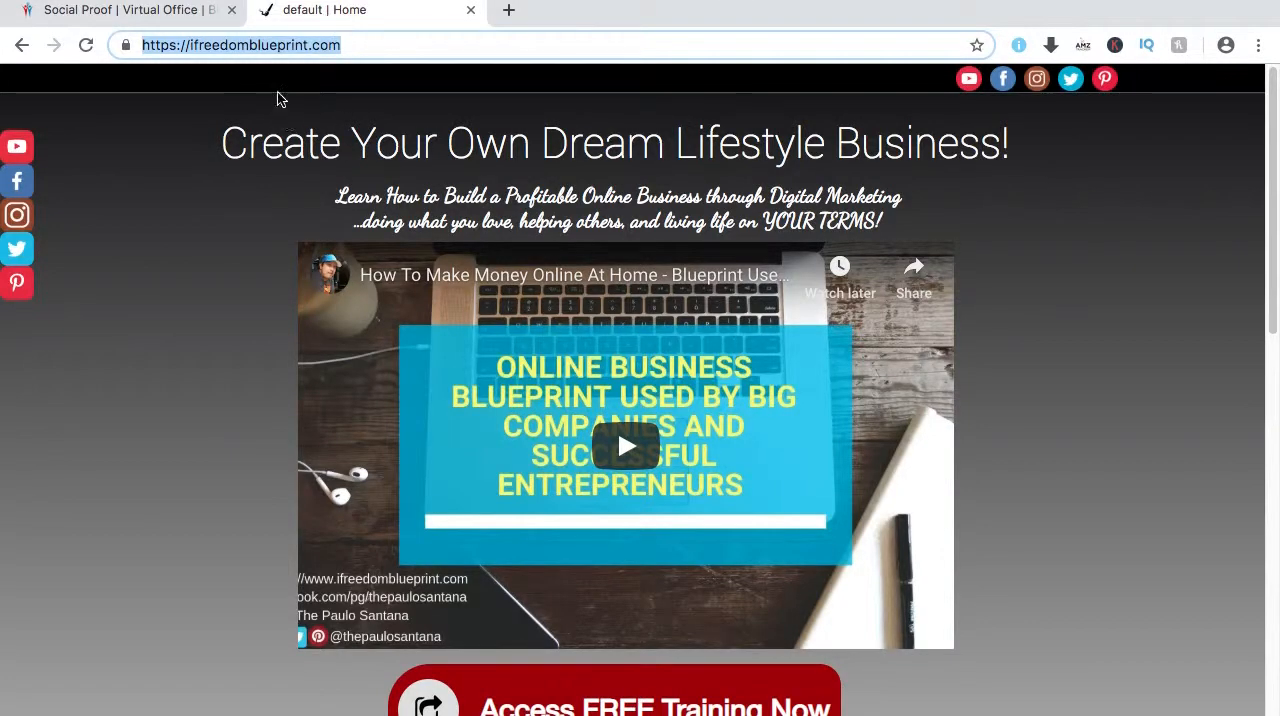
{"action": "right_click", "coordinate": [310, 50]}
{"action": "left_click", "coordinate": [371, 169]}
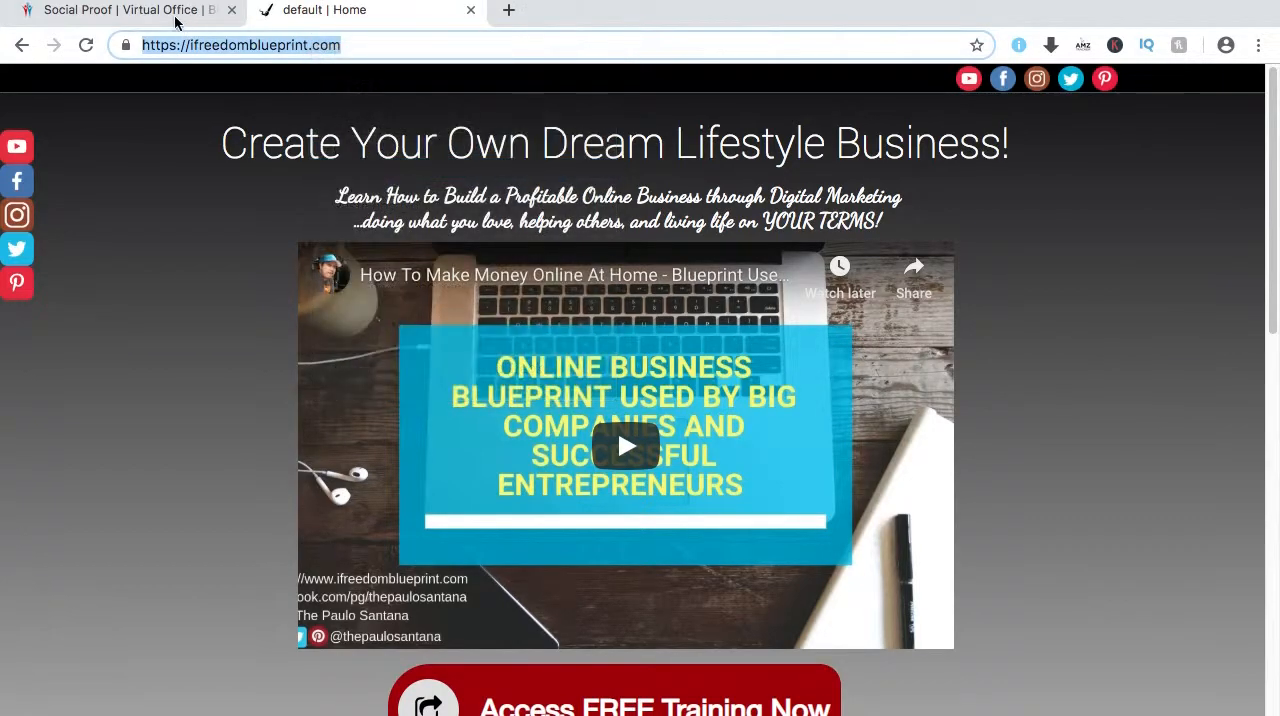
{"action": "left_click", "coordinate": [150, 10]}
{"action": "right_click", "coordinate": [594, 432]}
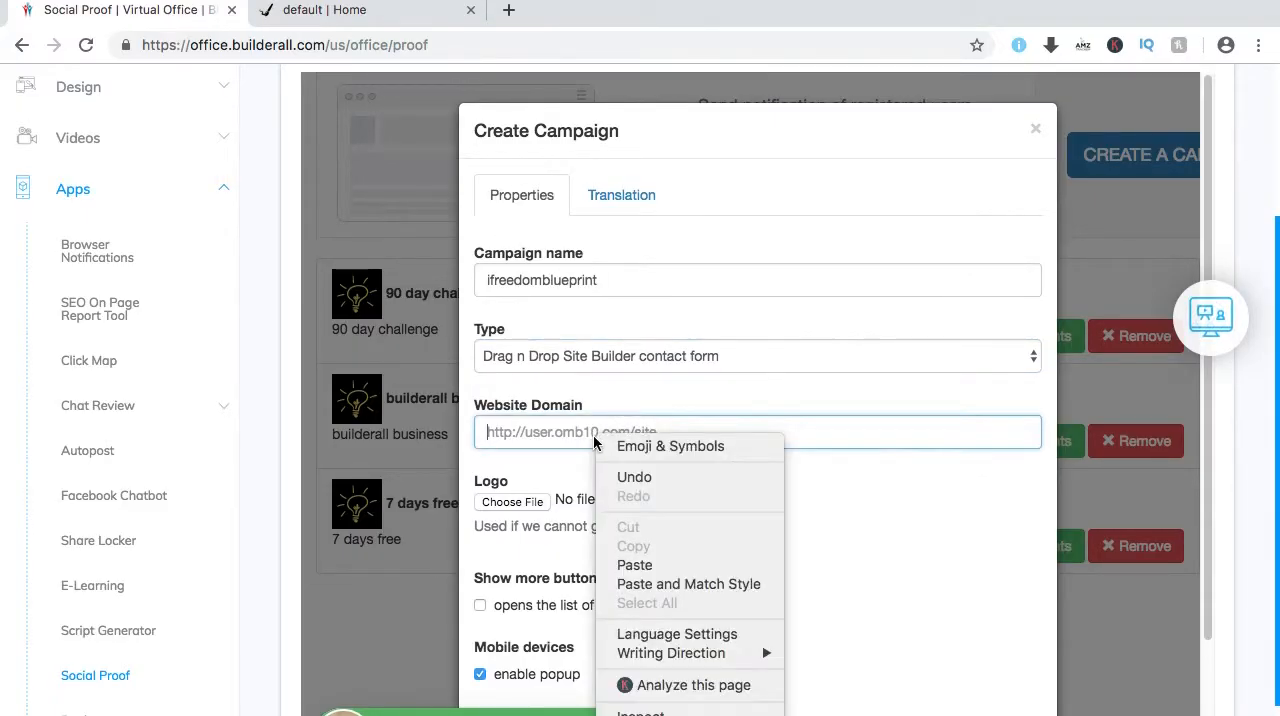
{"action": "left_click", "coordinate": [652, 565]}
Upload bulb.png from the WALLPAPERS folder as the campaign's logo.
{"action": "left_click", "coordinate": [510, 502]}
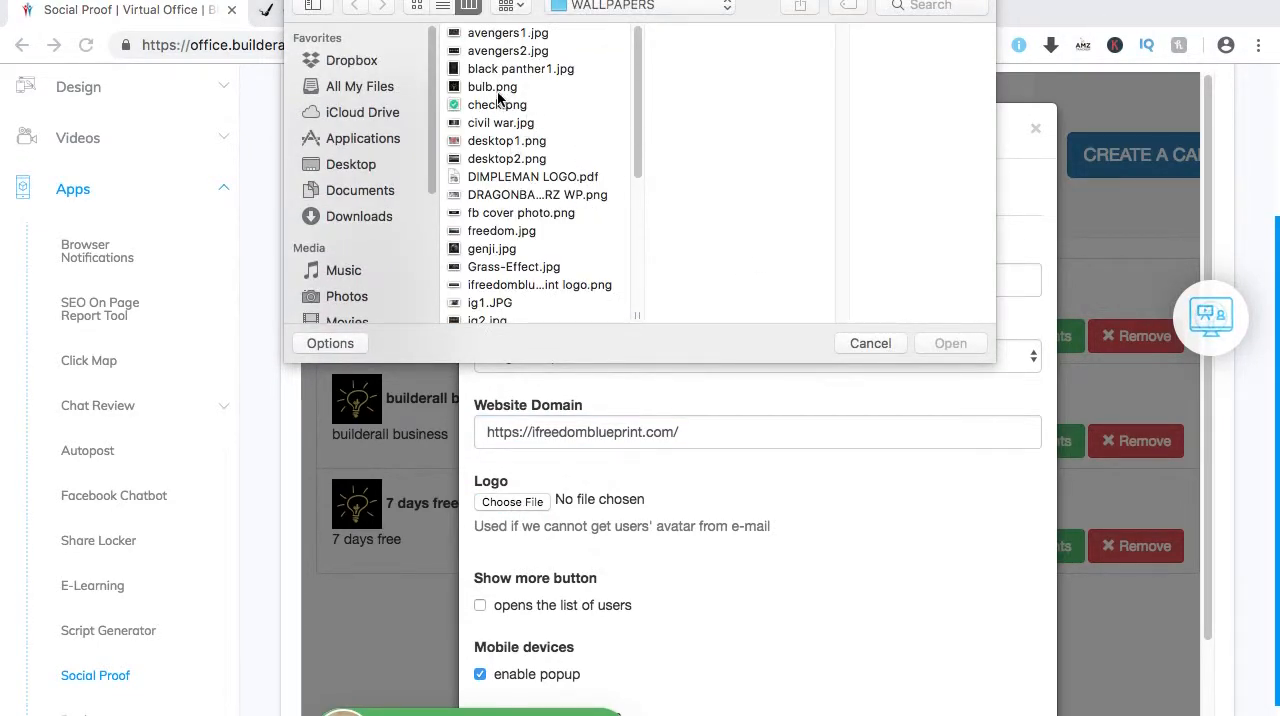
{"action": "left_click", "coordinate": [497, 89]}
{"action": "left_click", "coordinate": [950, 343]}
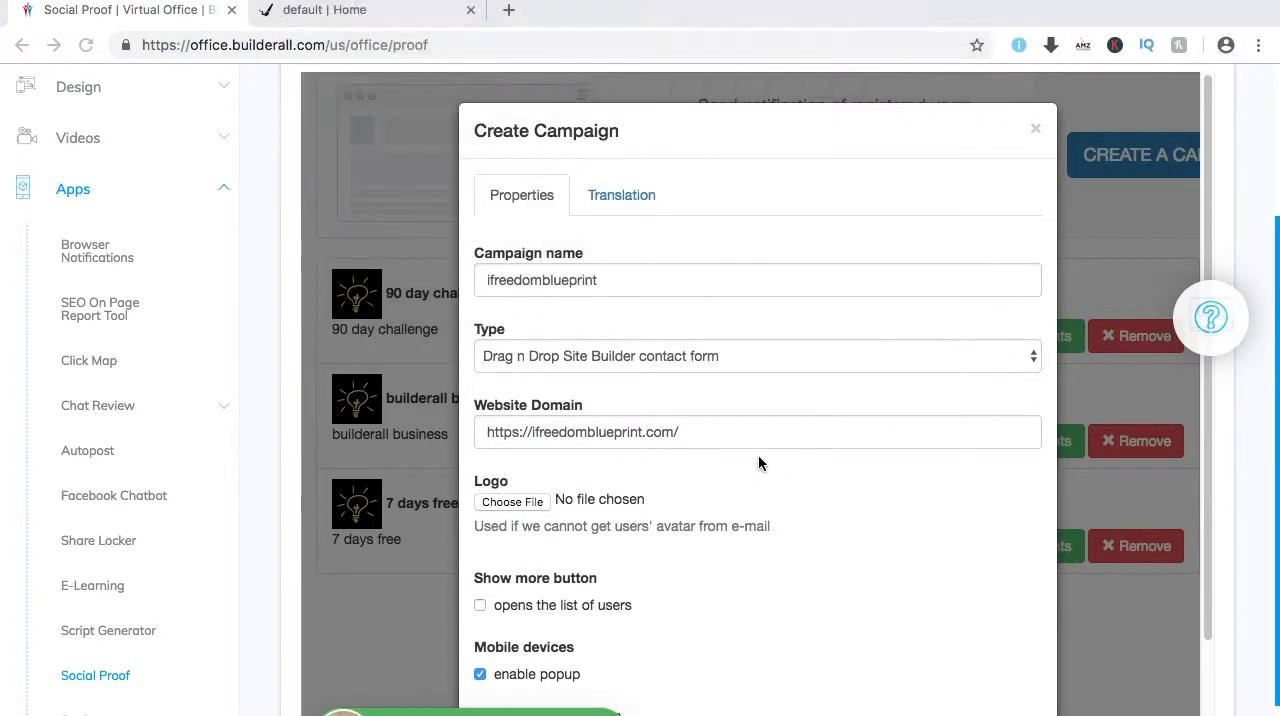
Set the new campaign's popup theme to Green.
{"action": "scroll", "coordinate": [796, 527], "scroll_direction": "down", "scroll_amount": 3}
{"action": "scroll", "coordinate": [803, 519], "scroll_direction": "down", "scroll_amount": 2}
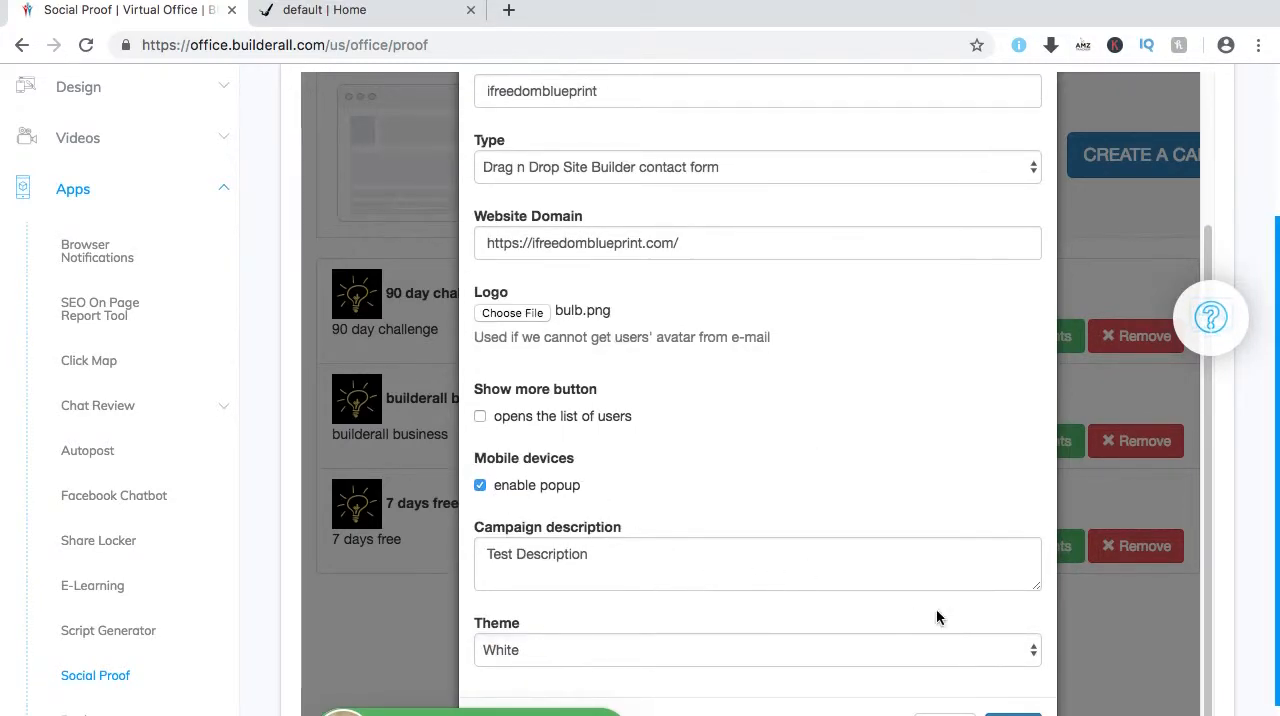
{"action": "left_click", "coordinate": [1032, 654]}
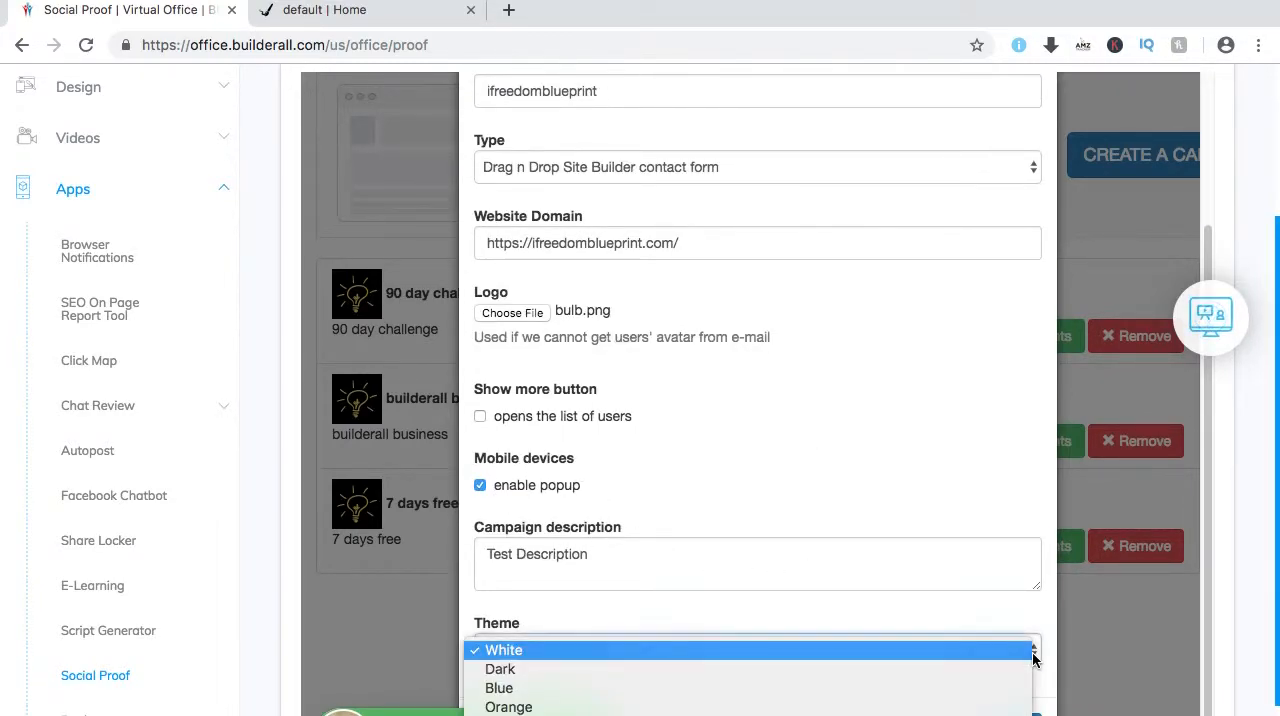
{"action": "left_click", "coordinate": [622, 715]}
{"action": "left_click", "coordinate": [729, 620]}
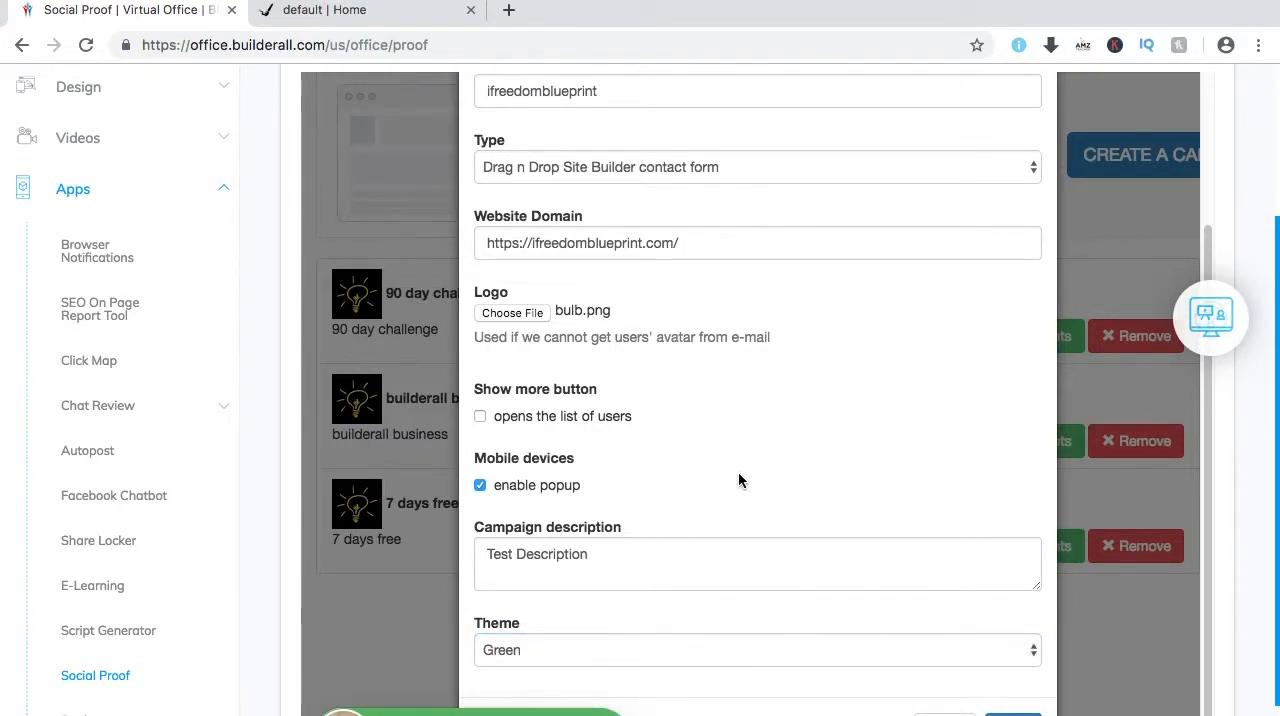
Review the new campaign's translation settings, return to its properties and save the campaign.
{"action": "scroll", "coordinate": [790, 484], "scroll_direction": "up", "scroll_amount": 3}
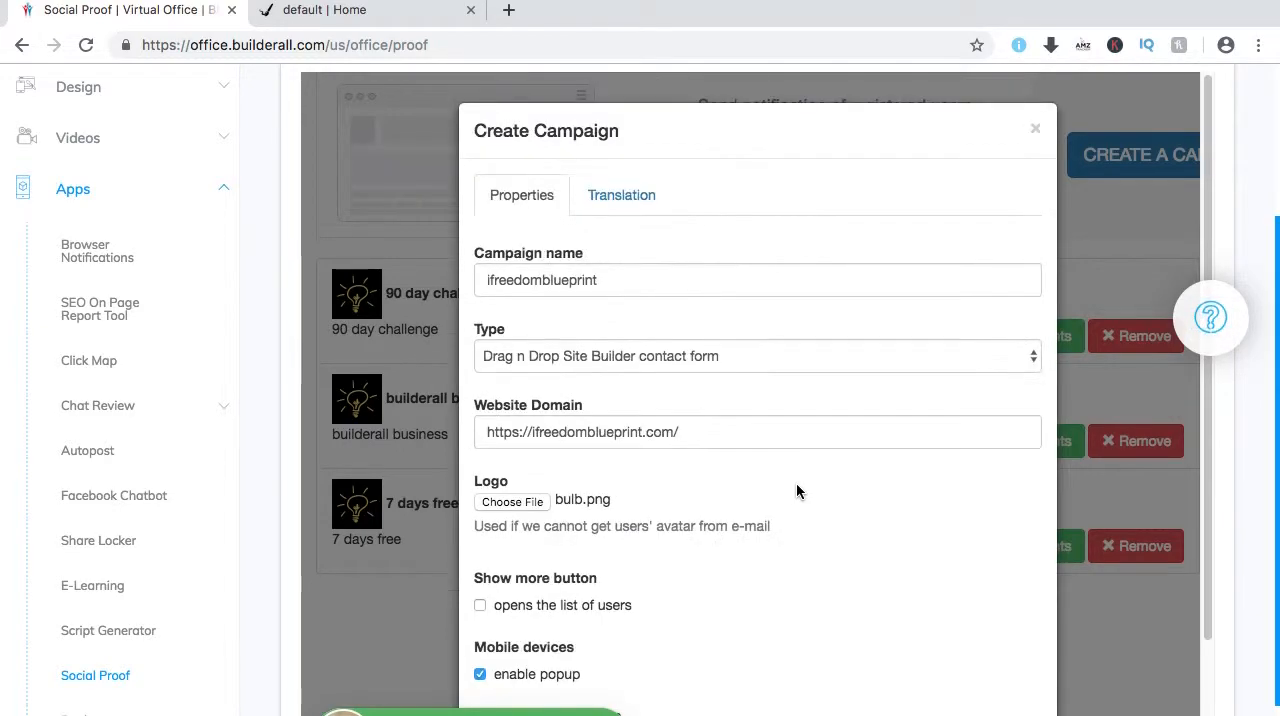
{"action": "left_click", "coordinate": [621, 197]}
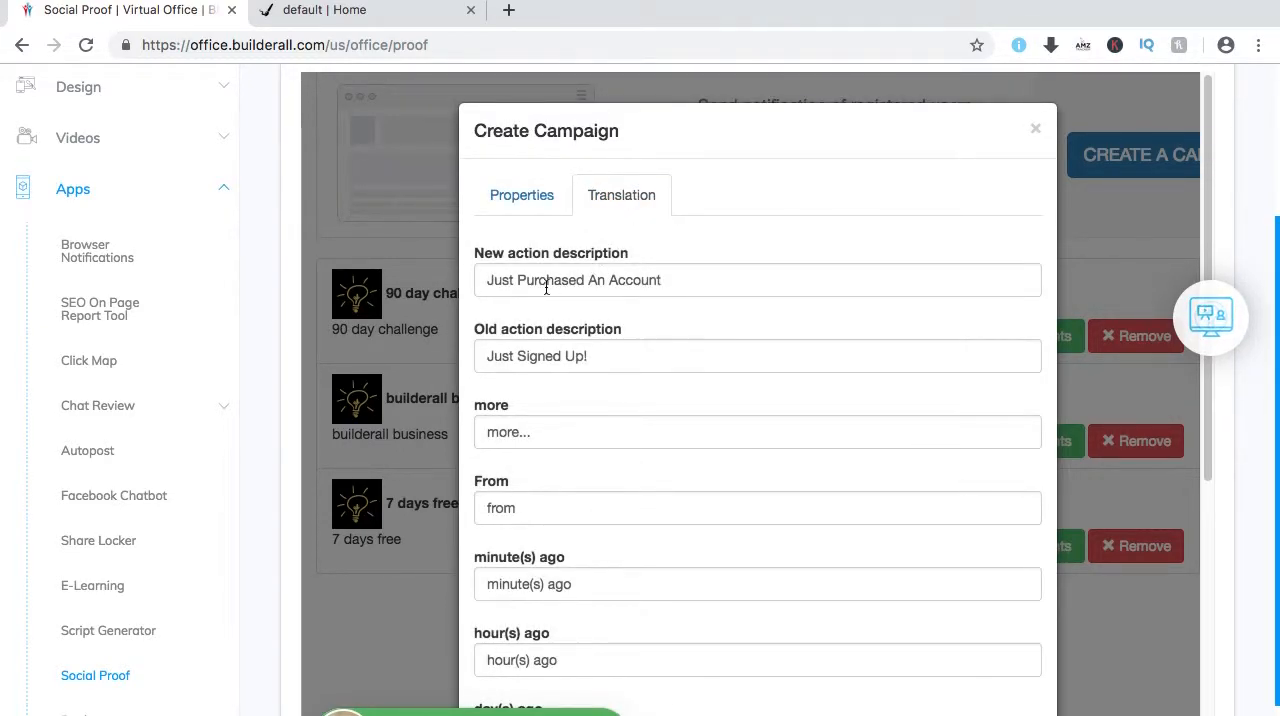
{"action": "scroll", "coordinate": [733, 437], "scroll_direction": "down", "scroll_amount": 3}
{"action": "scroll", "coordinate": [638, 436], "scroll_direction": "down", "scroll_amount": 3}
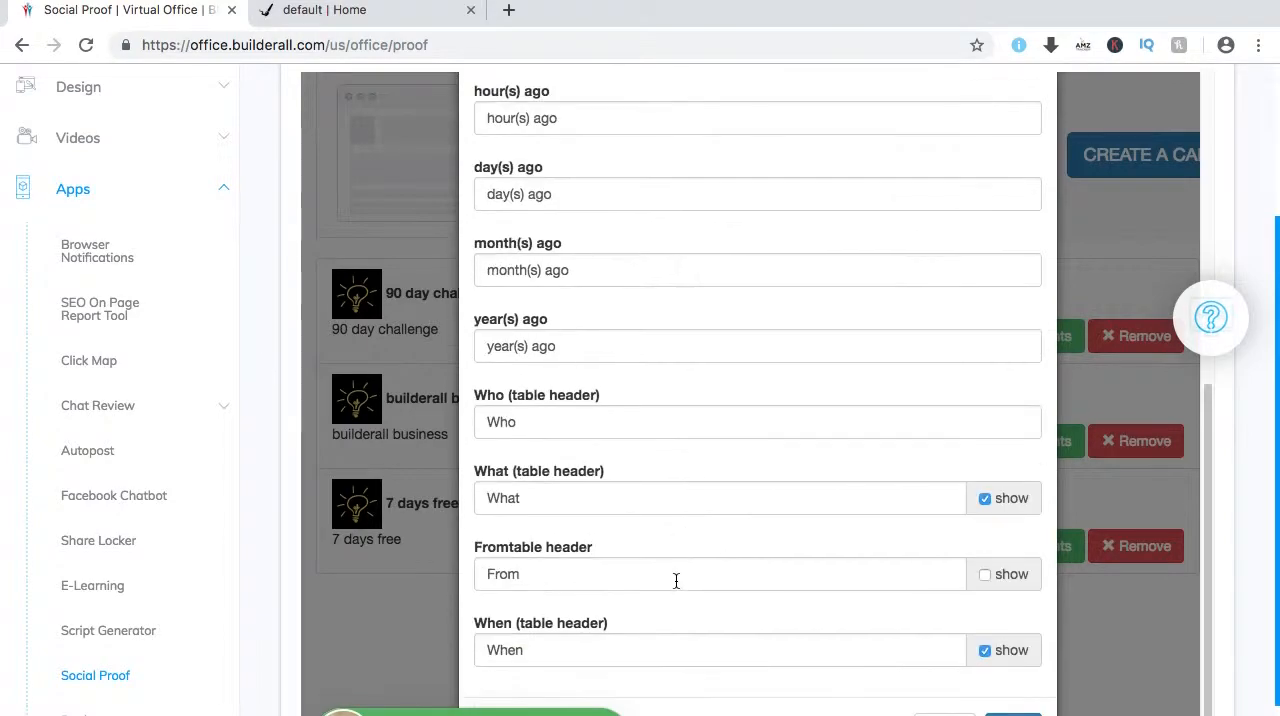
{"action": "scroll", "coordinate": [701, 390], "scroll_direction": "up", "scroll_amount": 6}
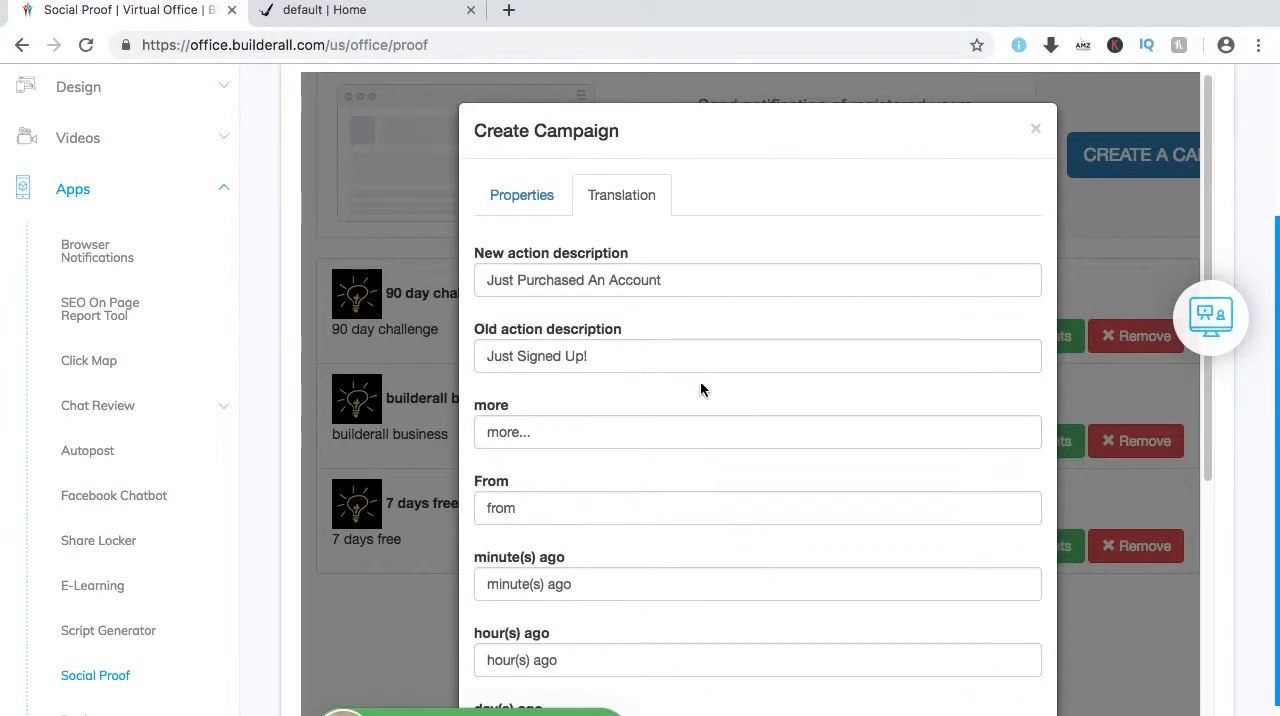
{"action": "left_click", "coordinate": [521, 195]}
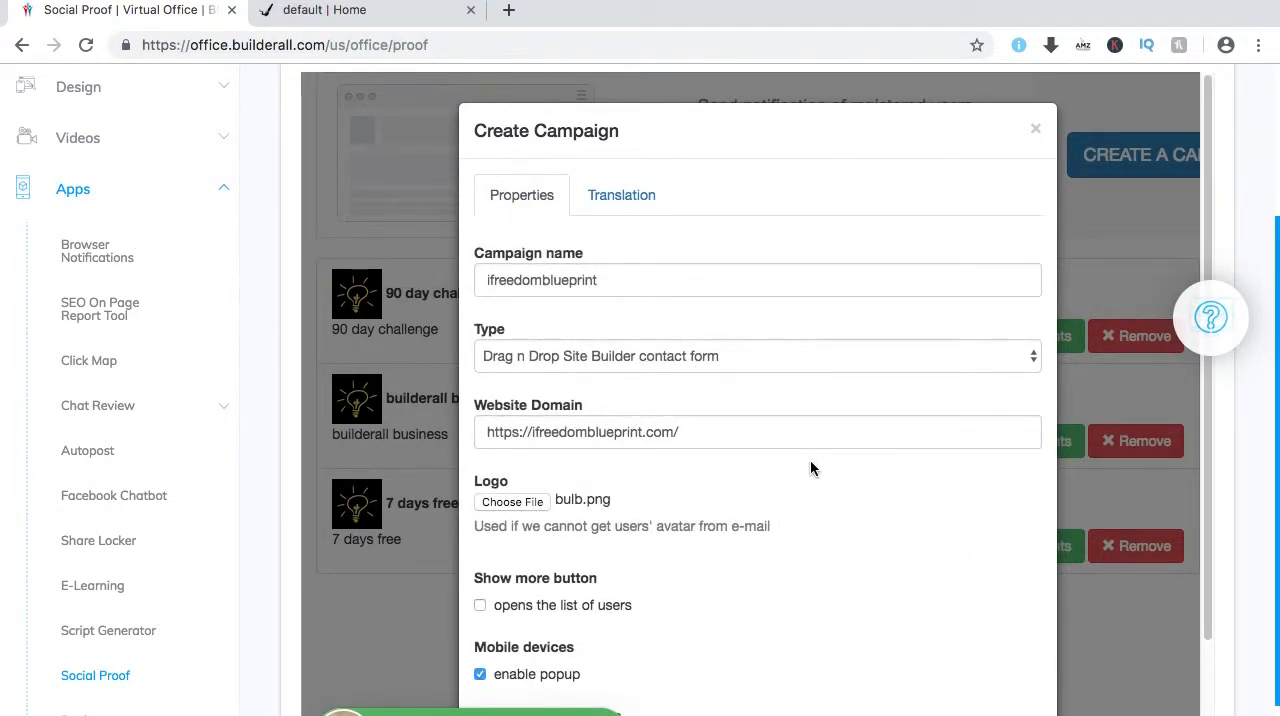
{"action": "scroll", "coordinate": [810, 467], "scroll_direction": "down", "scroll_amount": 2}
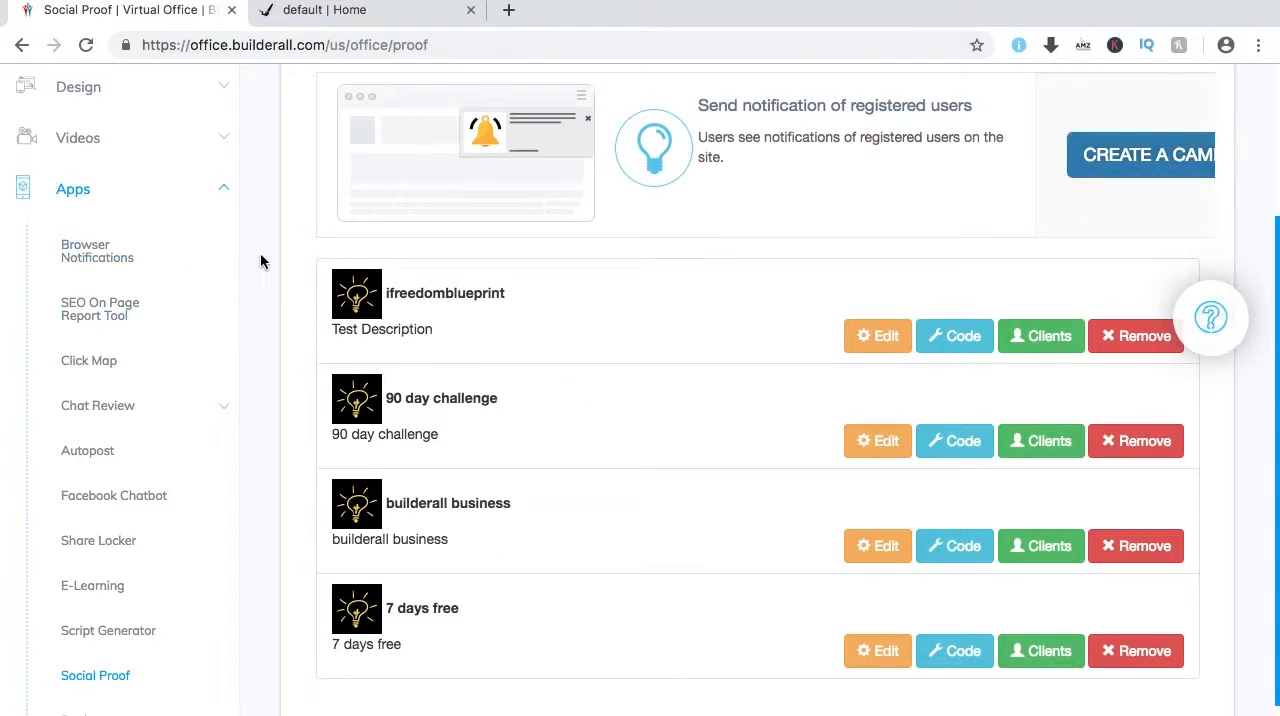
Open the Drag and Drop Pixel Perfect builder's My sites page in a new browser tab and switch to it.
{"action": "scroll", "coordinate": [262, 258], "scroll_direction": "up", "scroll_amount": 3}
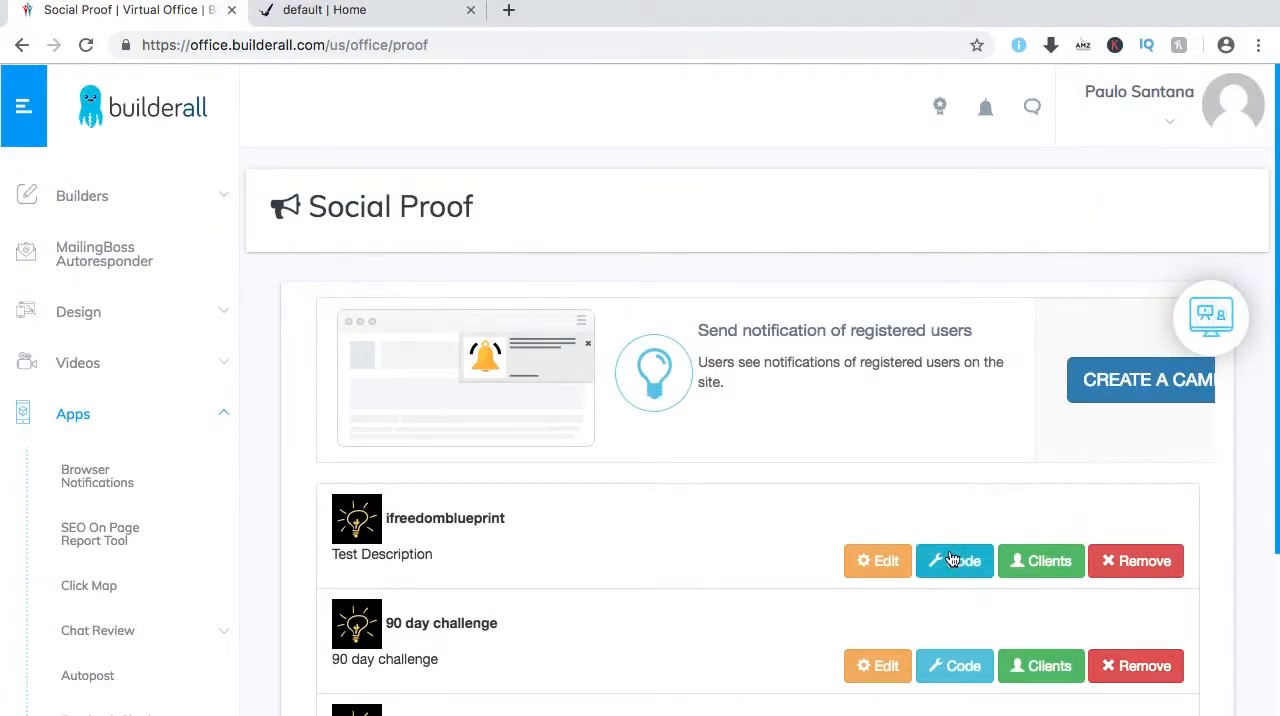
{"action": "left_click", "coordinate": [224, 197]}
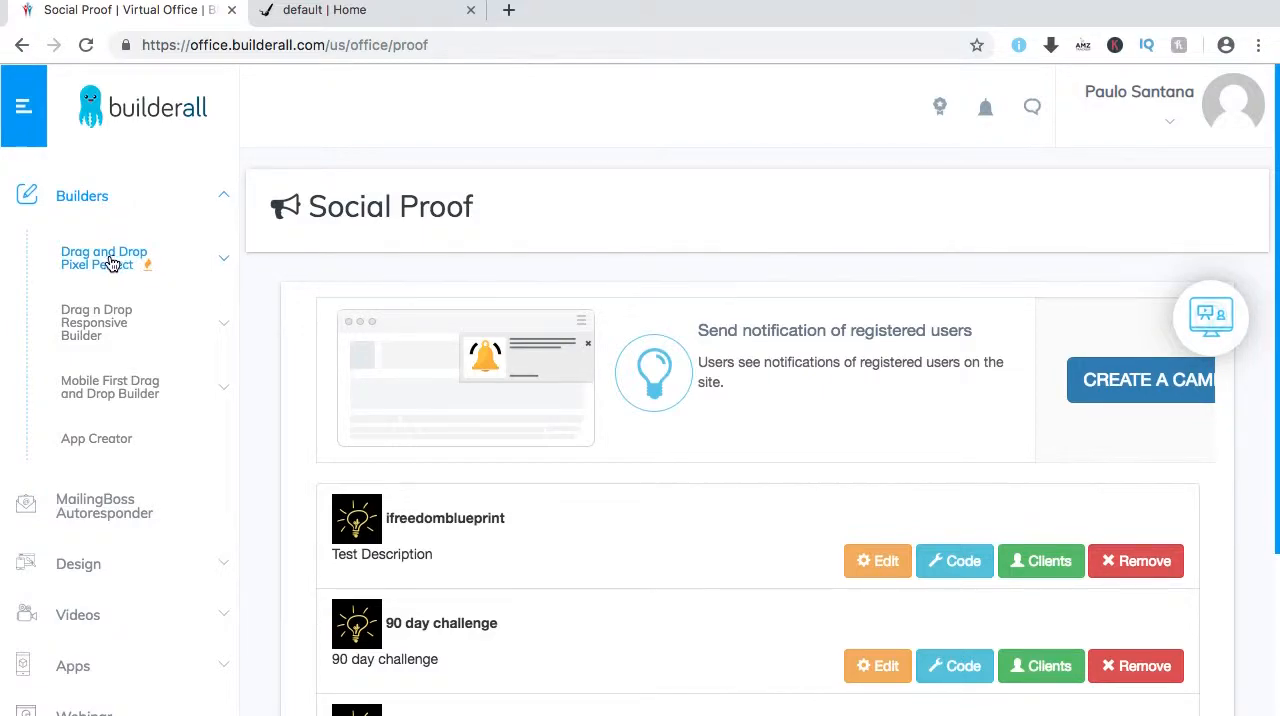
{"action": "left_click", "coordinate": [213, 258]}
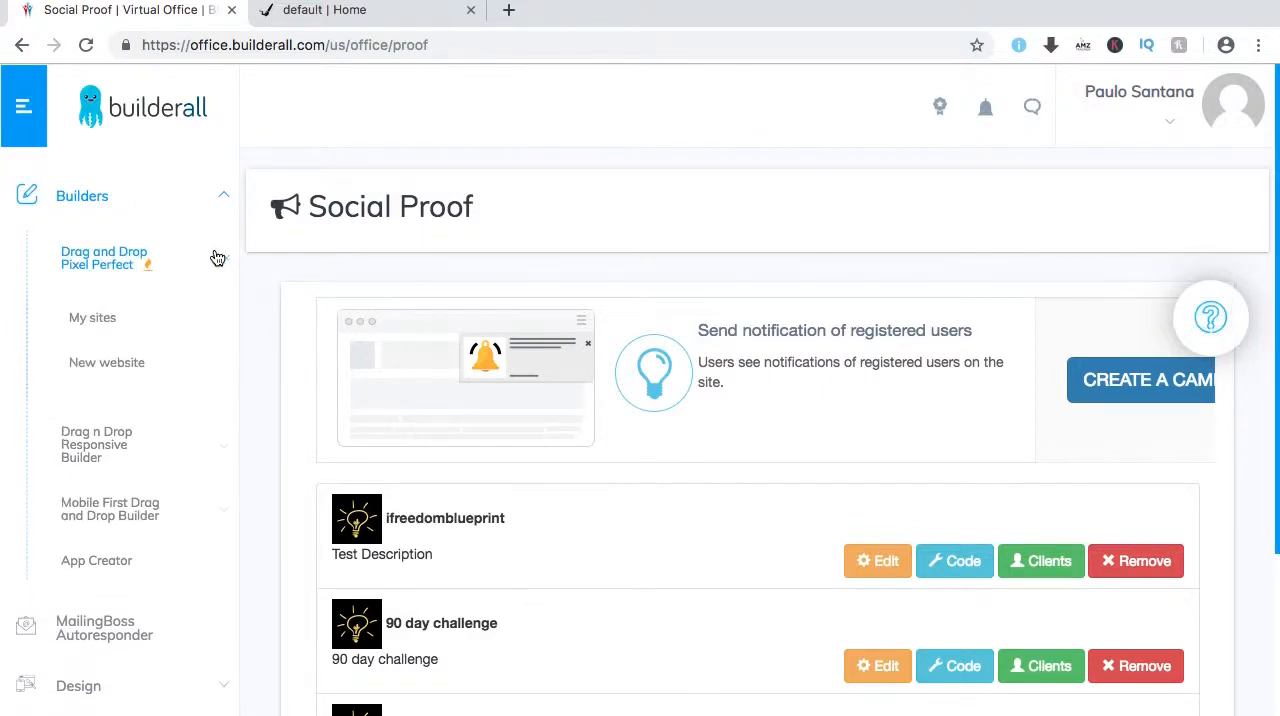
{"action": "right_click", "coordinate": [94, 322]}
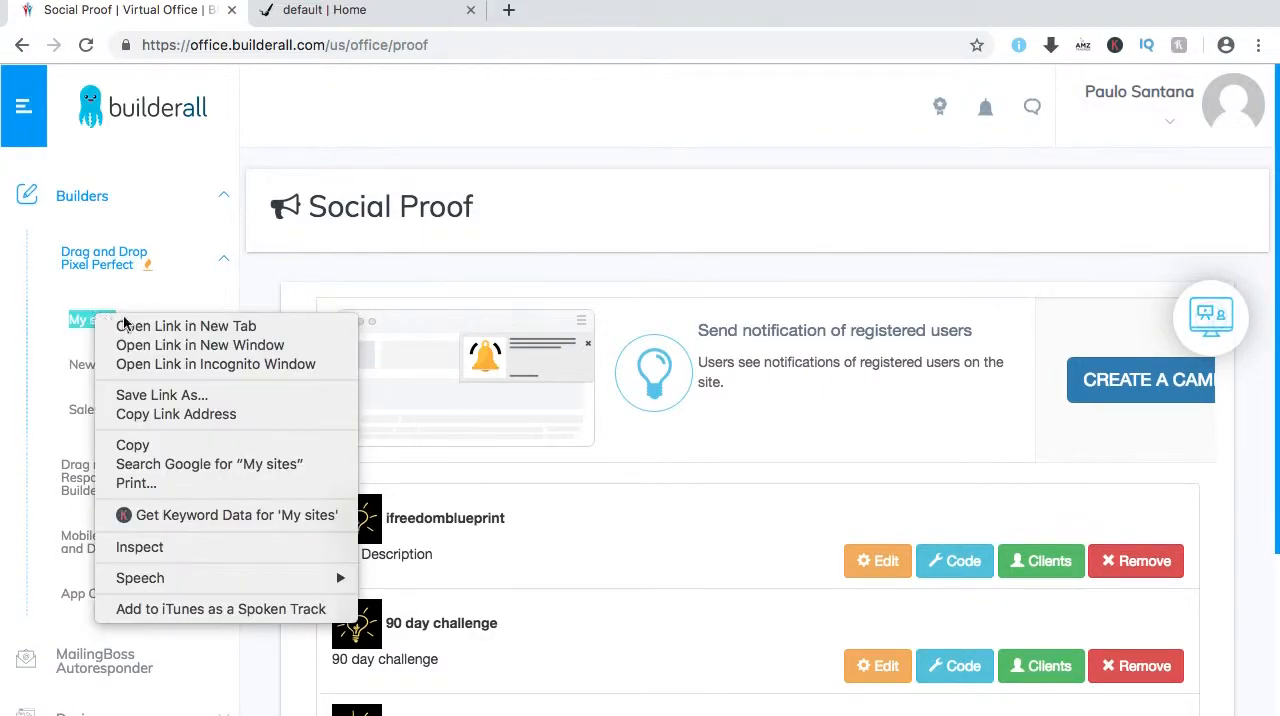
{"action": "left_click", "coordinate": [152, 326]}
{"action": "left_click", "coordinate": [367, 14]}
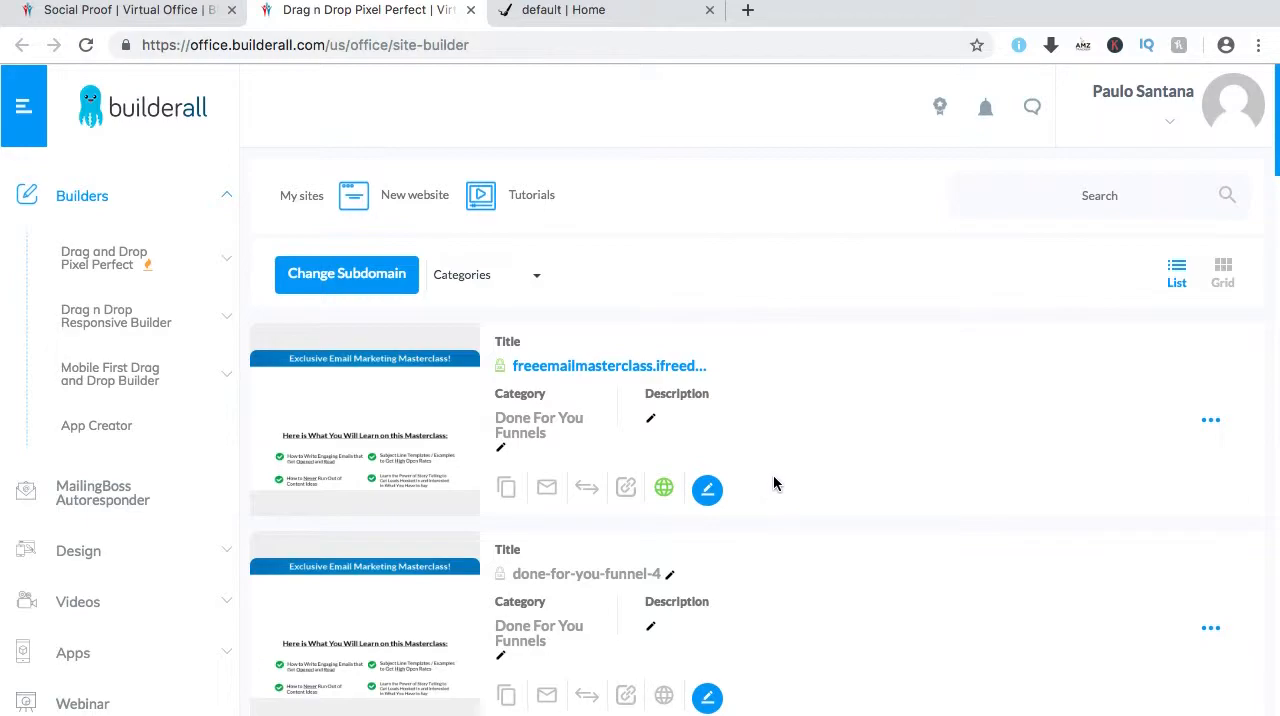
Open the ifreedomblueprint.com site for editing and move its editor tab next to the Social Proof tab.
{"action": "scroll", "coordinate": [770, 489], "scroll_direction": "down", "scroll_amount": 2}
{"action": "scroll", "coordinate": [771, 480], "scroll_direction": "down", "scroll_amount": 1}
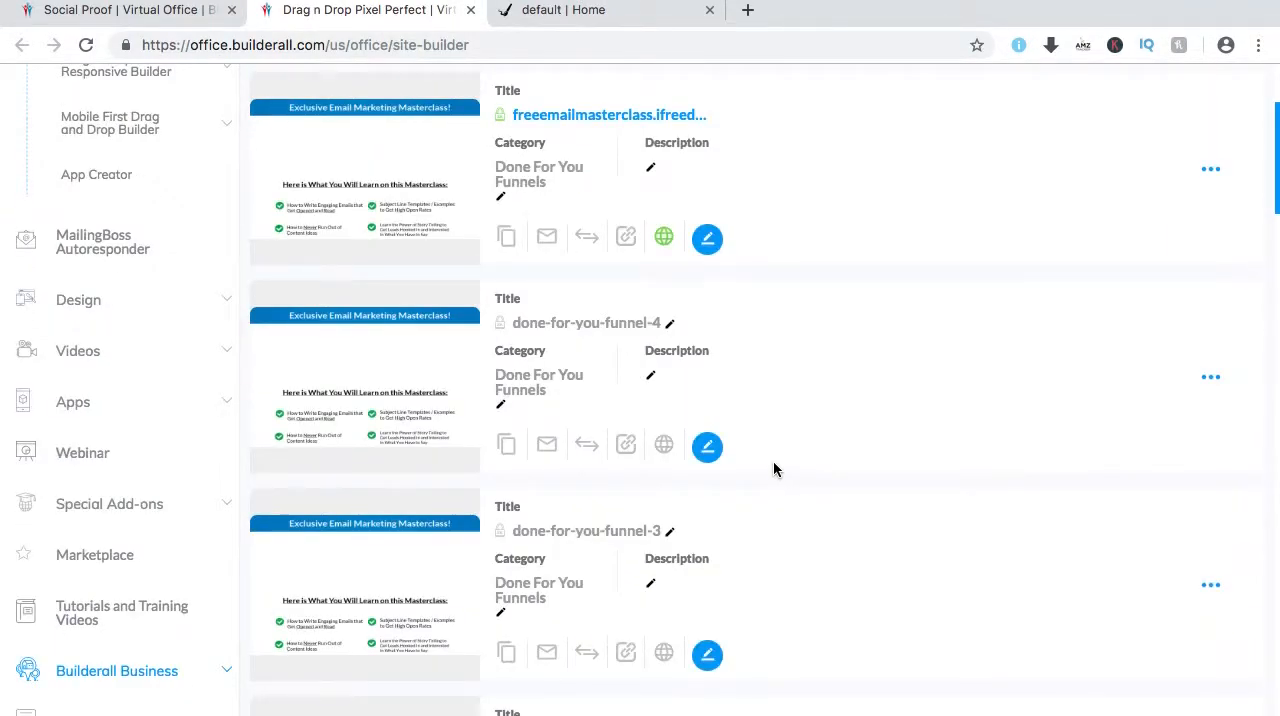
{"action": "scroll", "coordinate": [779, 449], "scroll_direction": "down", "scroll_amount": 6}
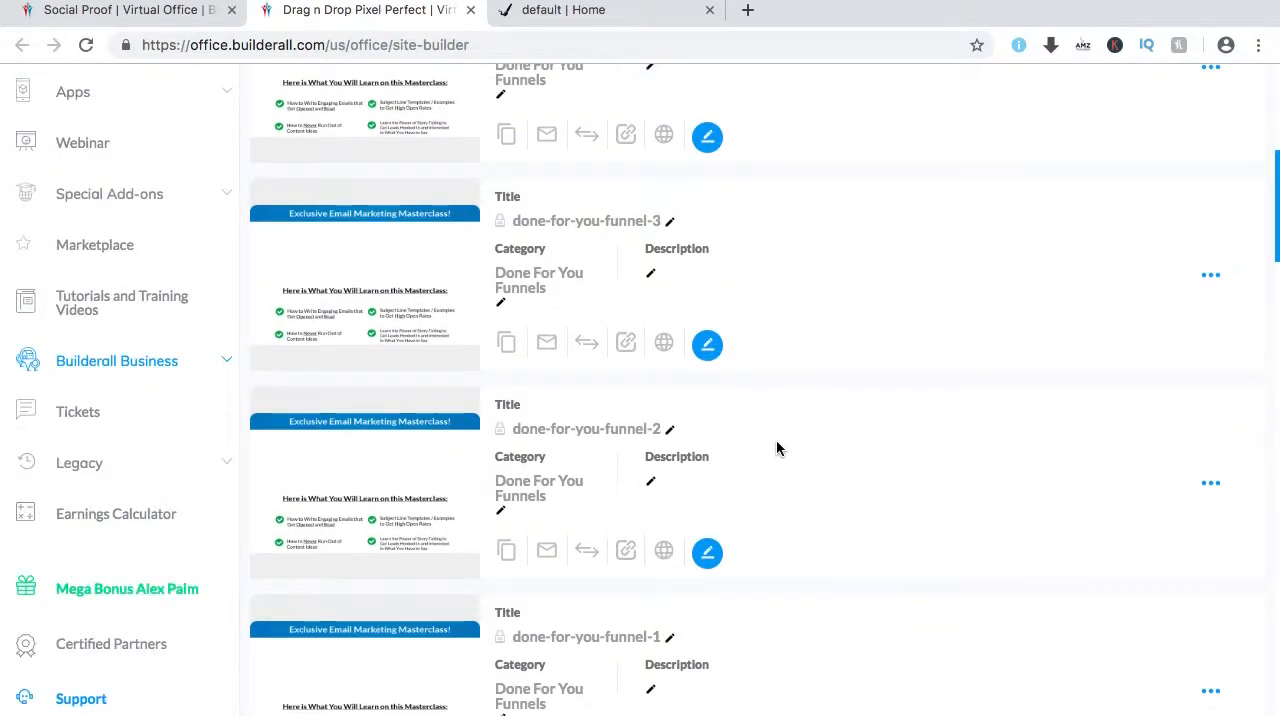
{"action": "scroll", "coordinate": [720, 471], "scroll_direction": "down", "scroll_amount": 4}
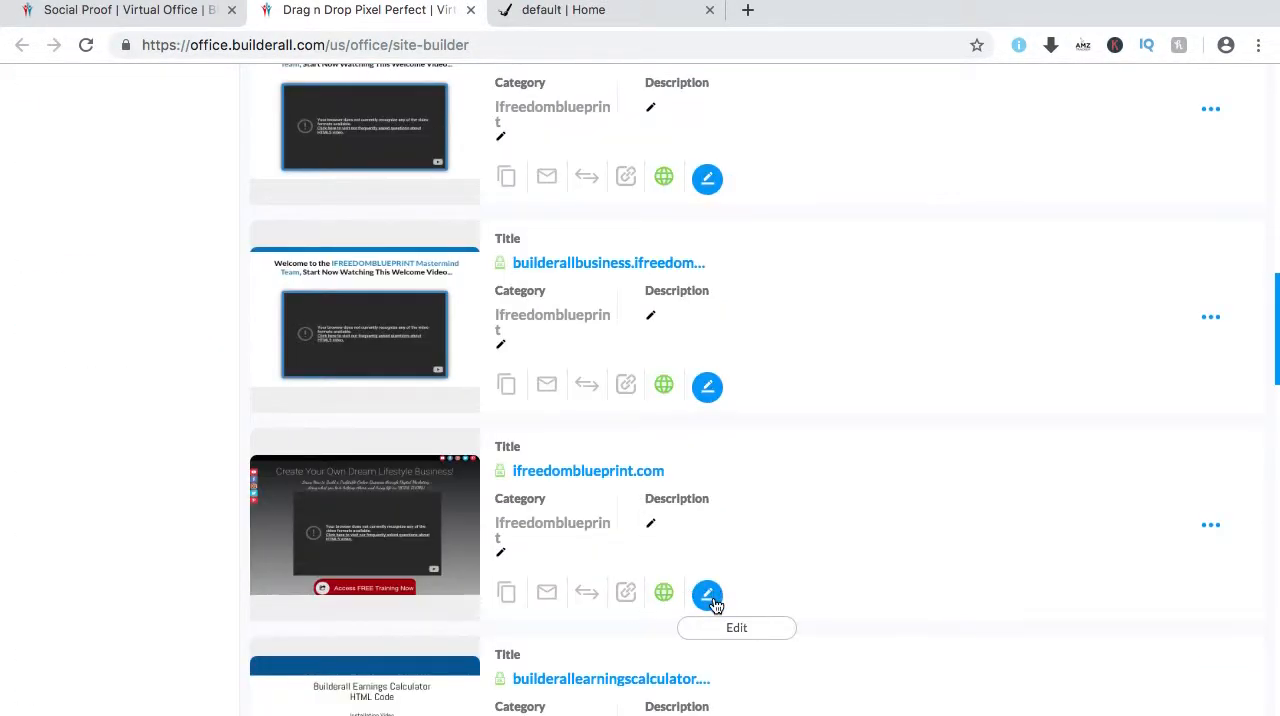
{"action": "left_click", "coordinate": [709, 597]}
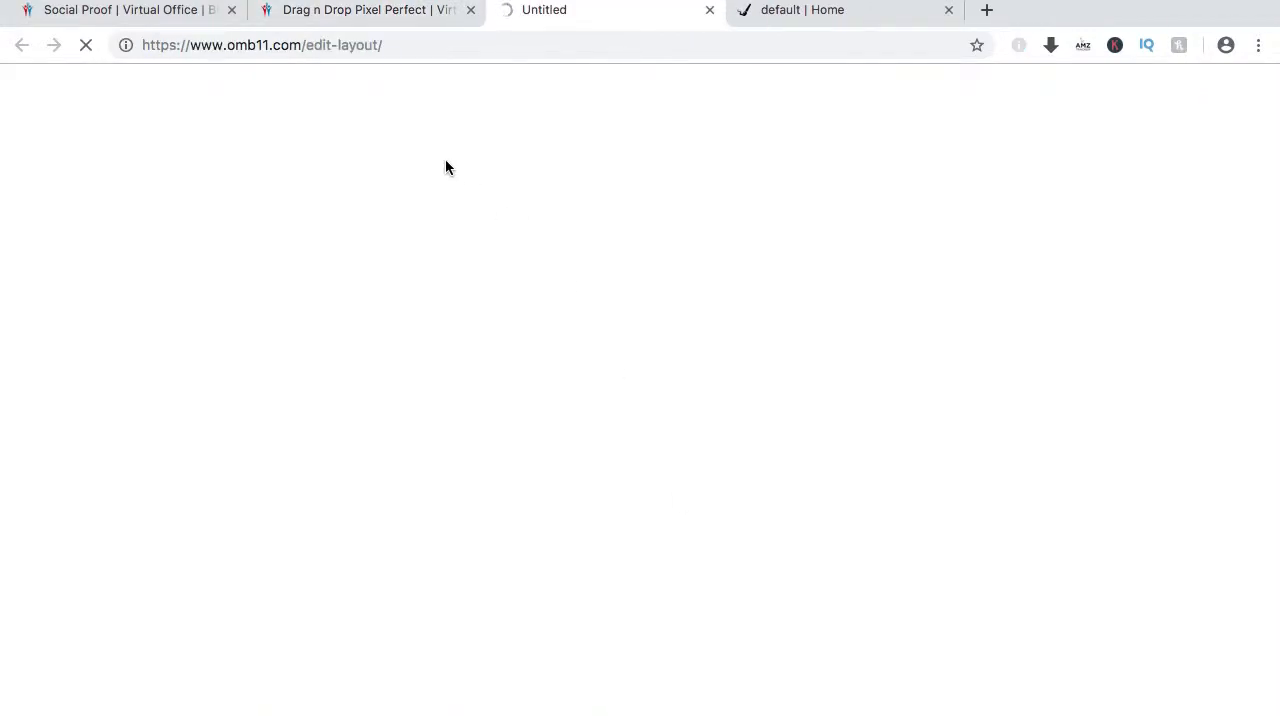
{"action": "left_click_drag", "start_coordinate": [603, 18], "coordinate": [410, 14]}
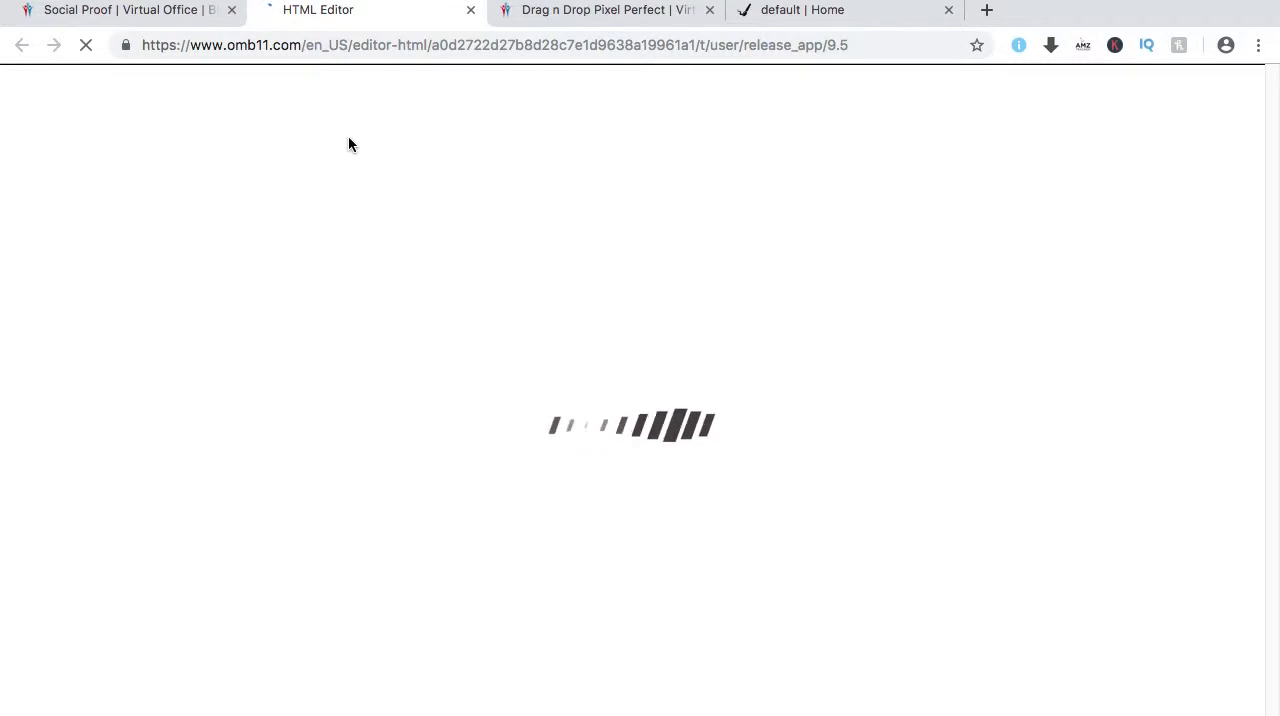
Show the ifreedomblueprint campaign's embed codes in Social Proof, and switch to the live ifreedomblueprint.com page.
{"action": "left_click", "coordinate": [140, 12]}
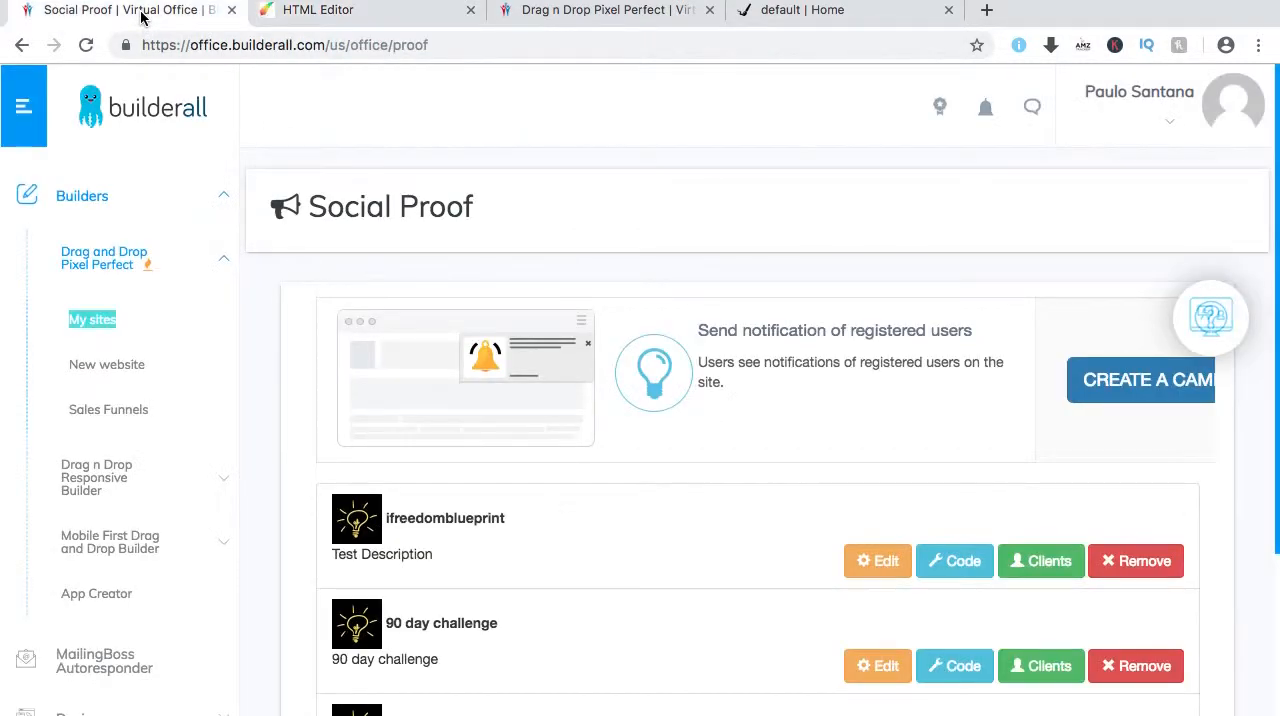
{"action": "left_click", "coordinate": [958, 563]}
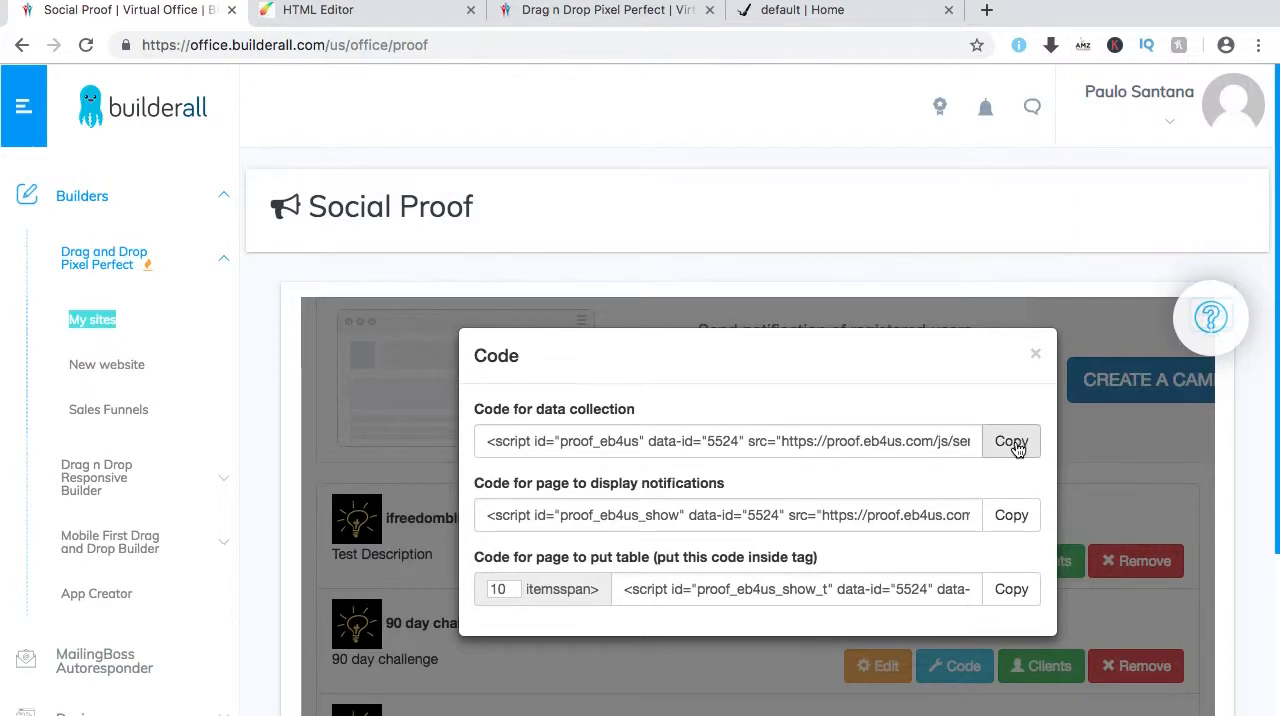
{"action": "left_click", "coordinate": [822, 12]}
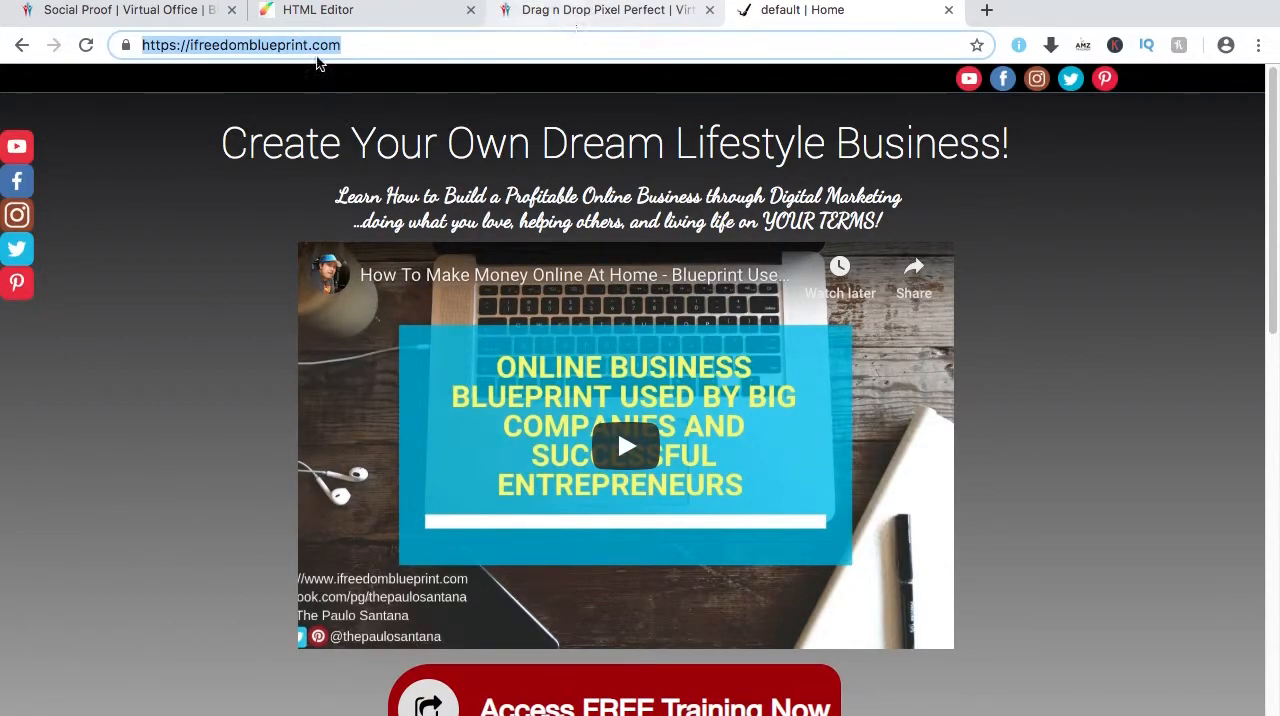
Look over the site editor and the My sites list, and return to the campaign's embed codes in Social Proof.
{"action": "left_click", "coordinate": [385, 12]}
{"action": "left_click", "coordinate": [614, 15]}
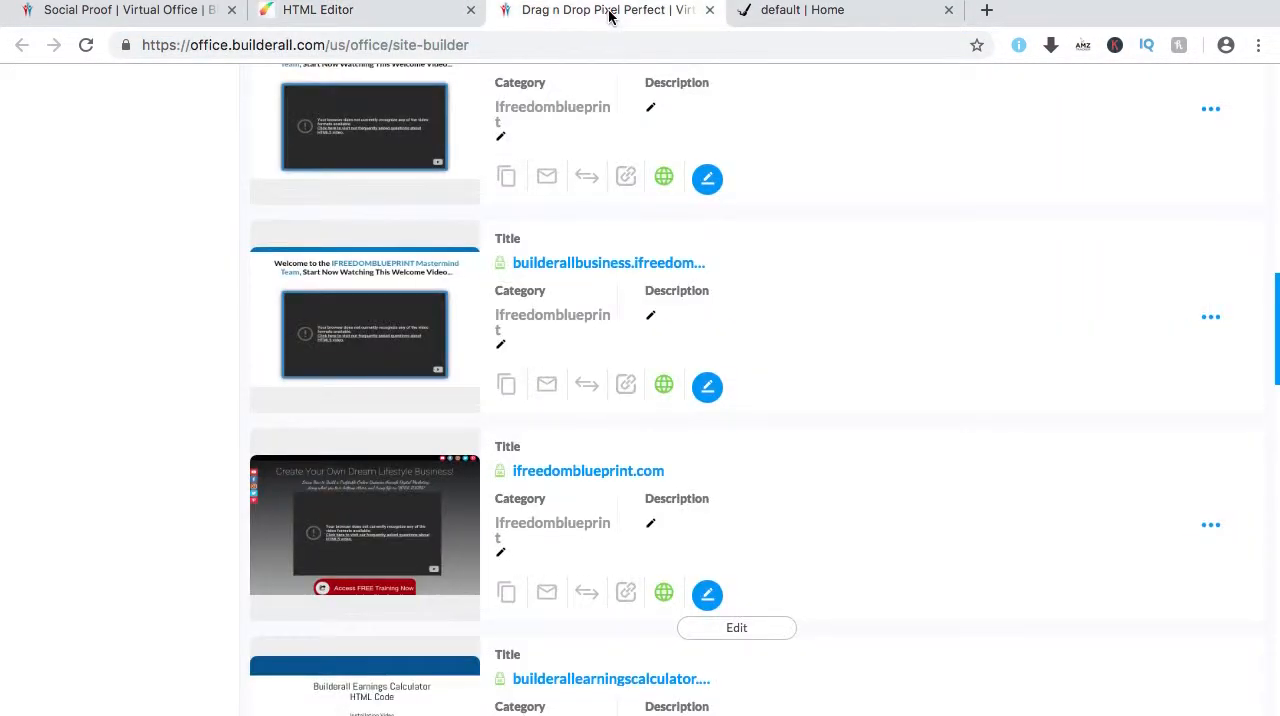
{"action": "left_click", "coordinate": [380, 18]}
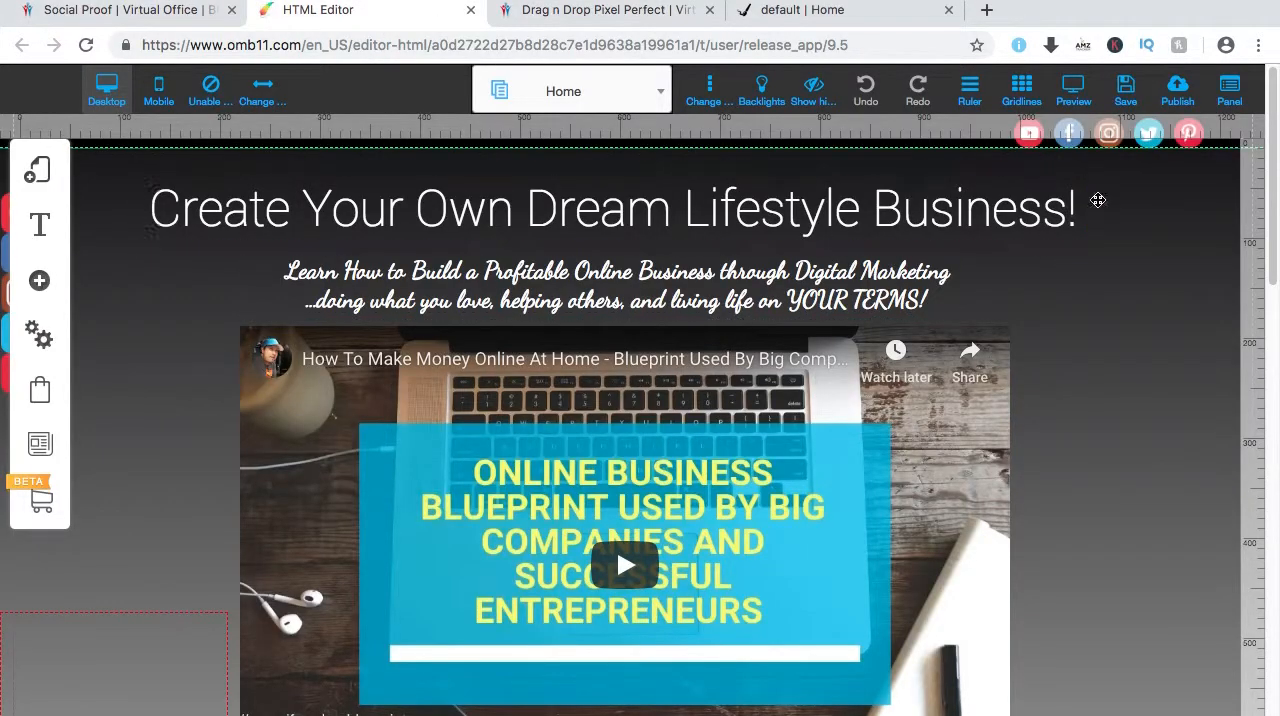
{"action": "left_click", "coordinate": [128, 12]}
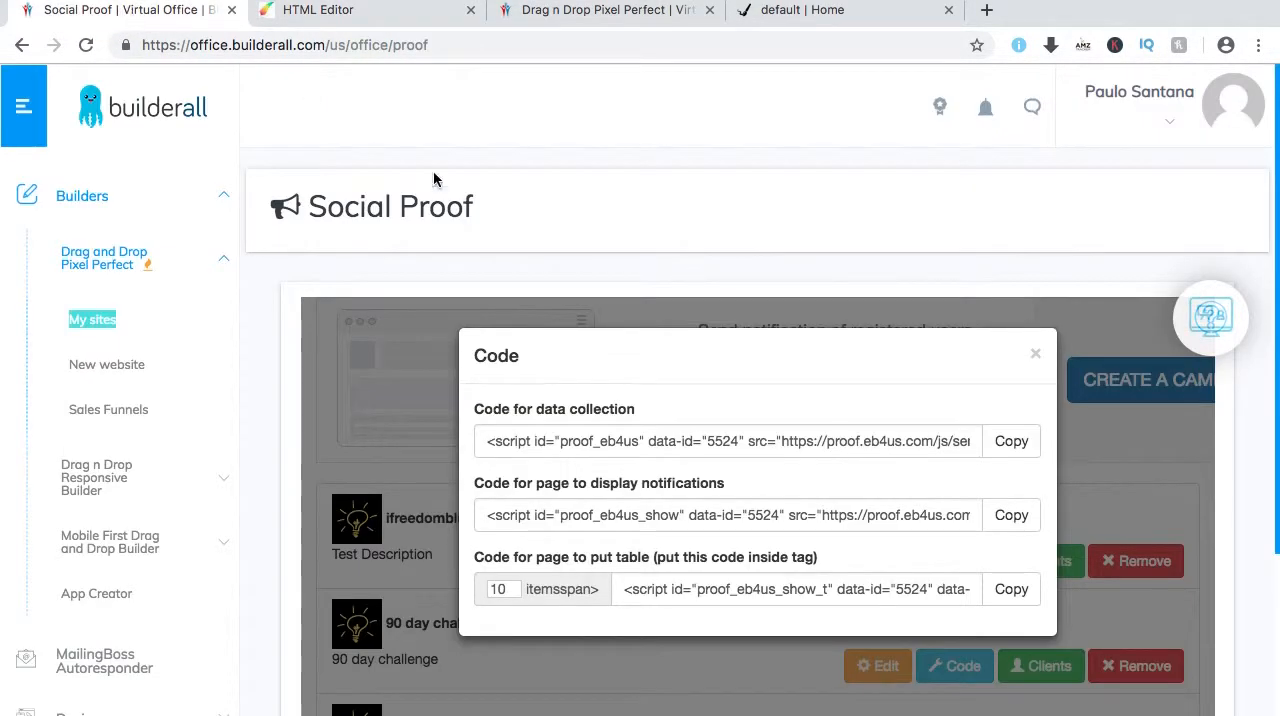
Copy the ifreedomblueprint campaign's code for data collection, checking the live ifreedomblueprint.com page in between.
{"action": "left_click", "coordinate": [1013, 444]}
{"action": "left_click", "coordinate": [1009, 446]}
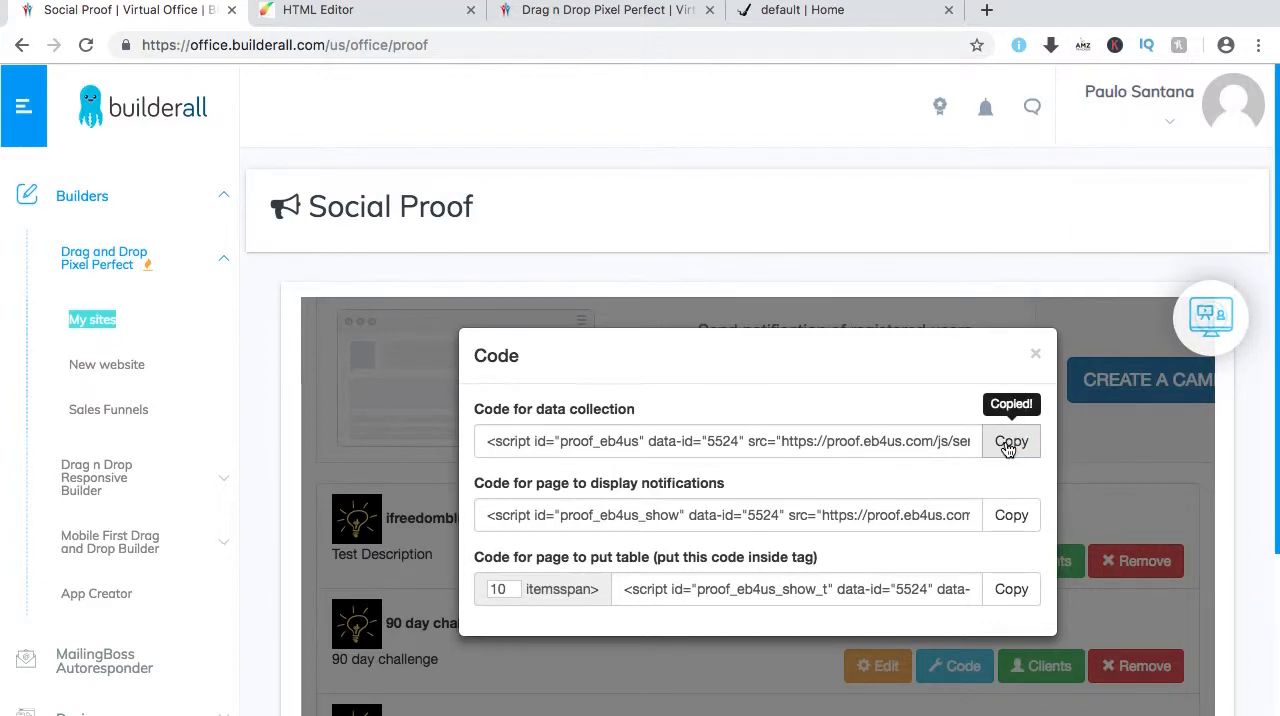
{"action": "left_click", "coordinate": [860, 10]}
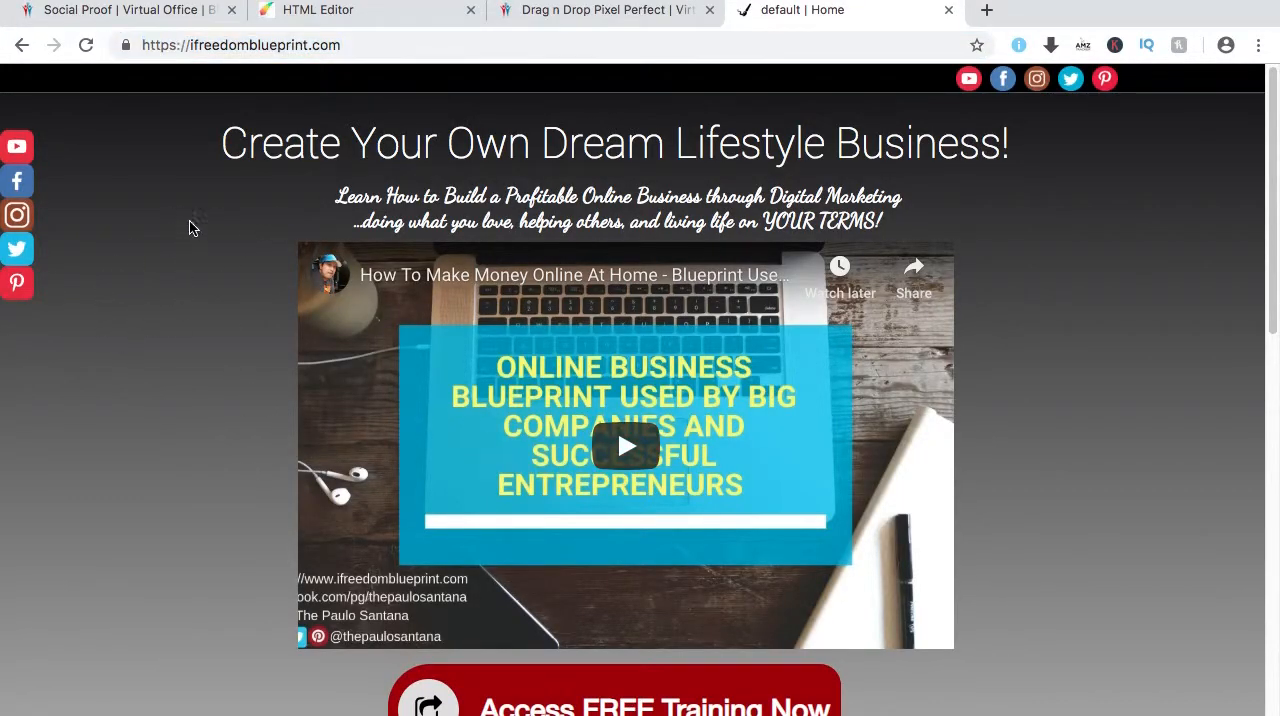
{"action": "left_click", "coordinate": [170, 12]}
{"action": "left_click", "coordinate": [1012, 446]}
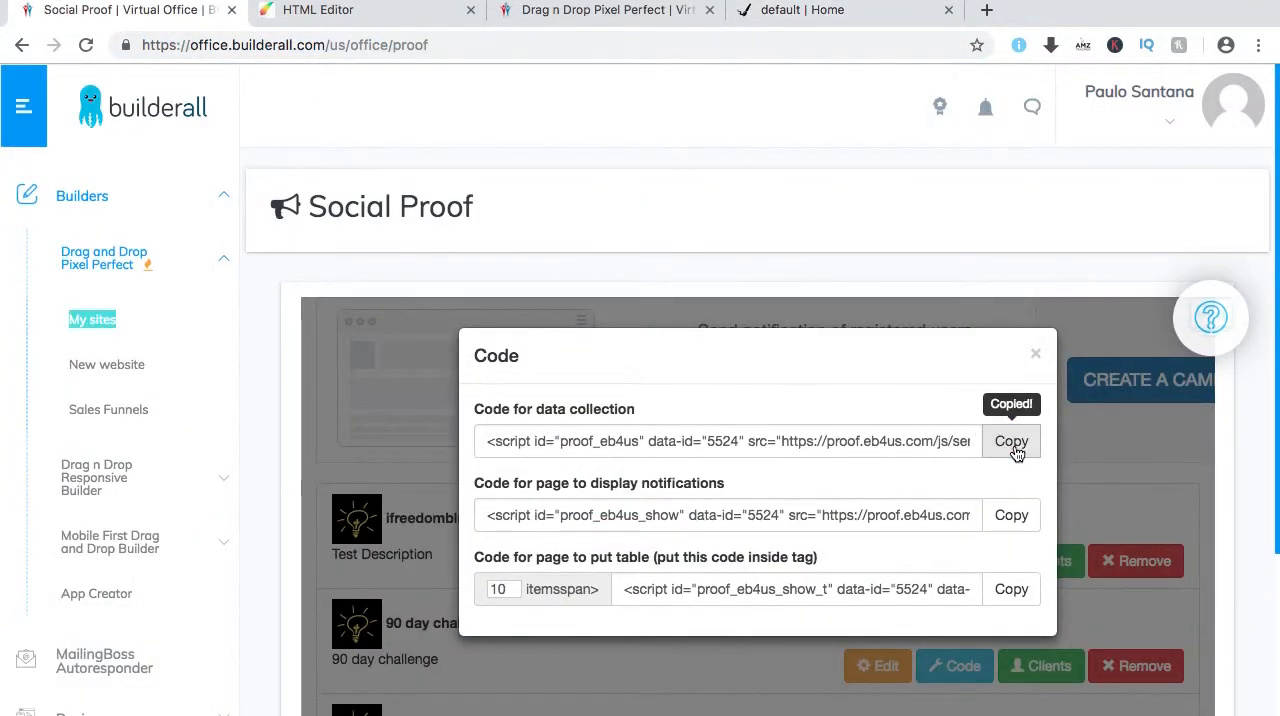
In the site editor, put the data collection code in the Home page's Page Head Scripts and close the page settings.
{"action": "left_click", "coordinate": [362, 14]}
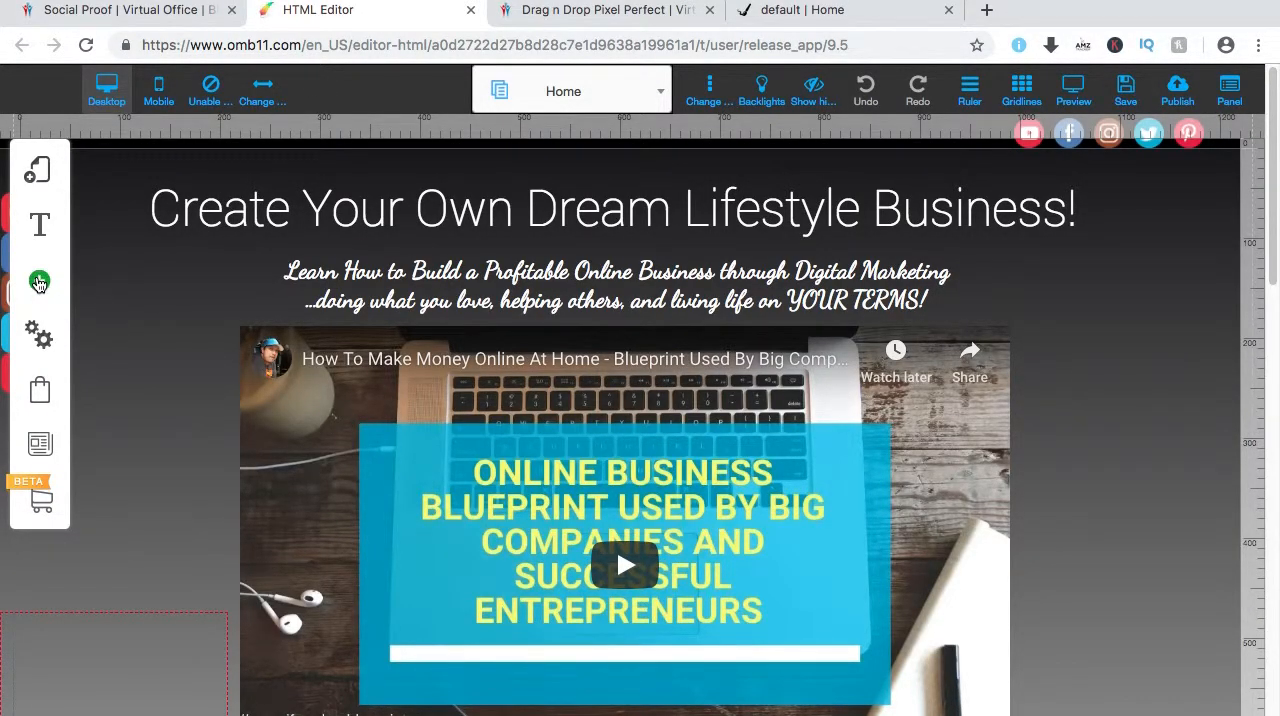
{"action": "left_click", "coordinate": [38, 176]}
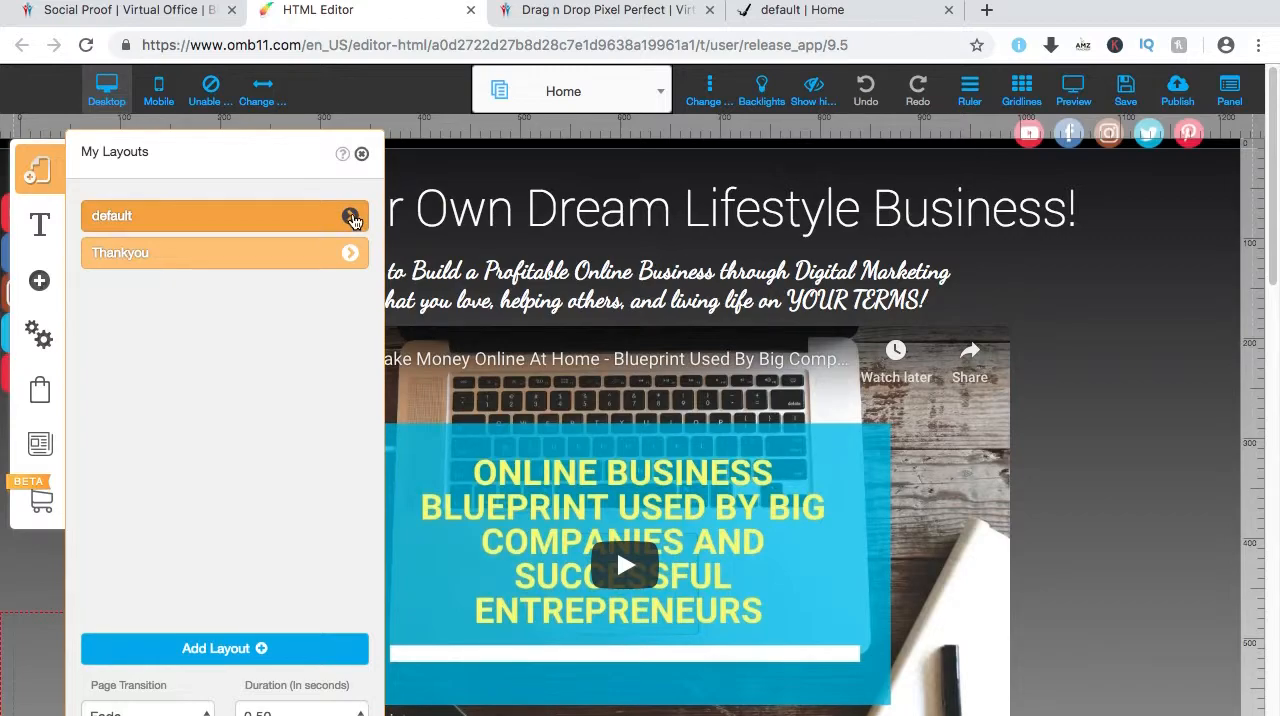
{"action": "left_click", "coordinate": [351, 218]}
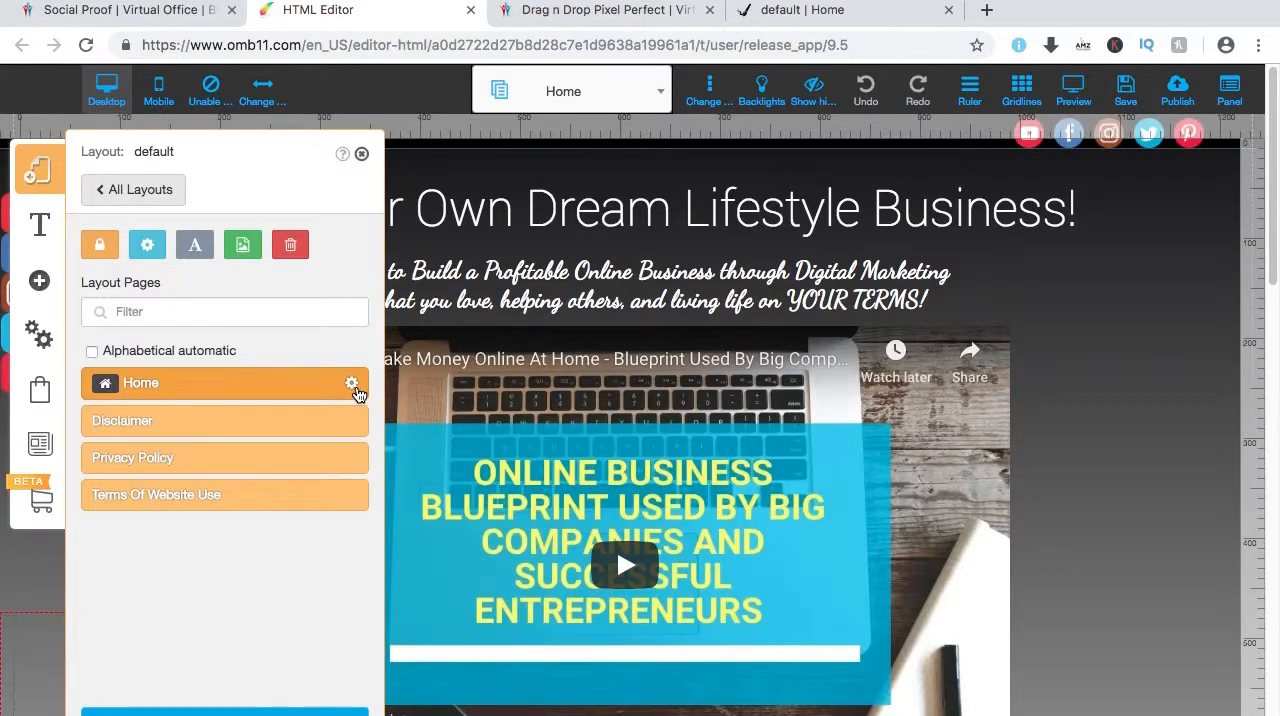
{"action": "left_click", "coordinate": [353, 387]}
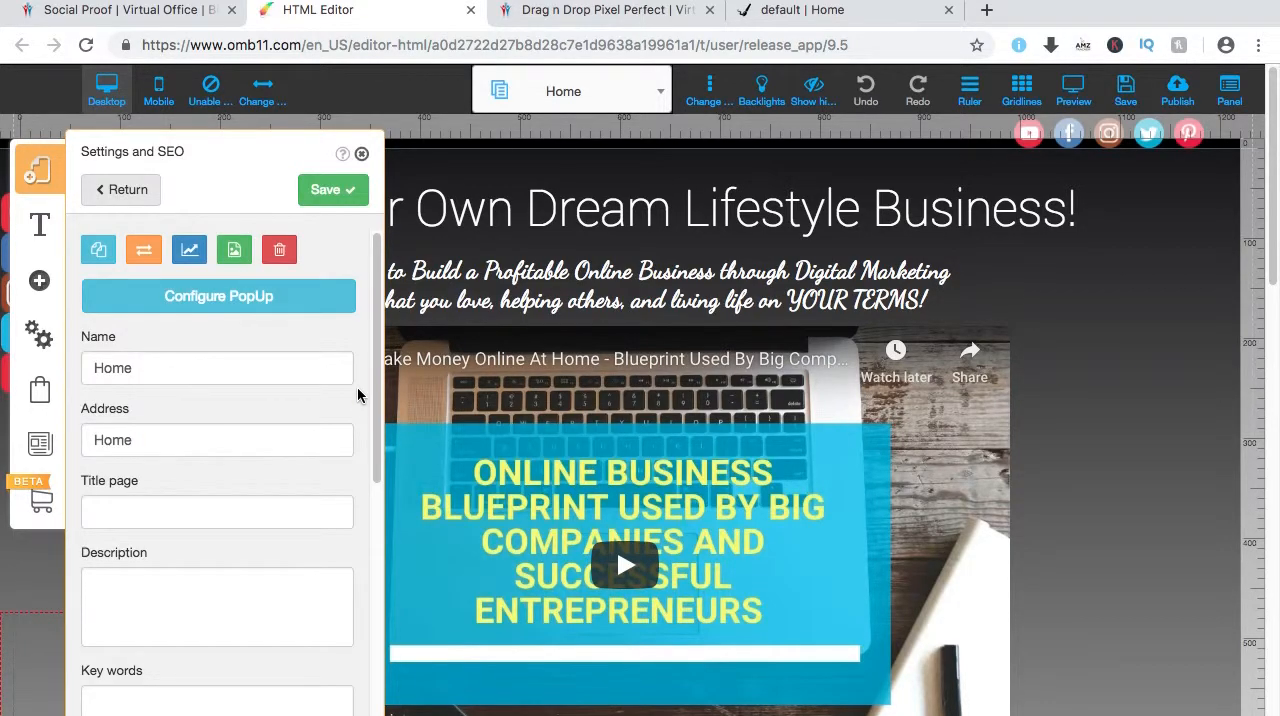
{"action": "scroll", "coordinate": [230, 440], "scroll_direction": "down", "scroll_amount": 10}
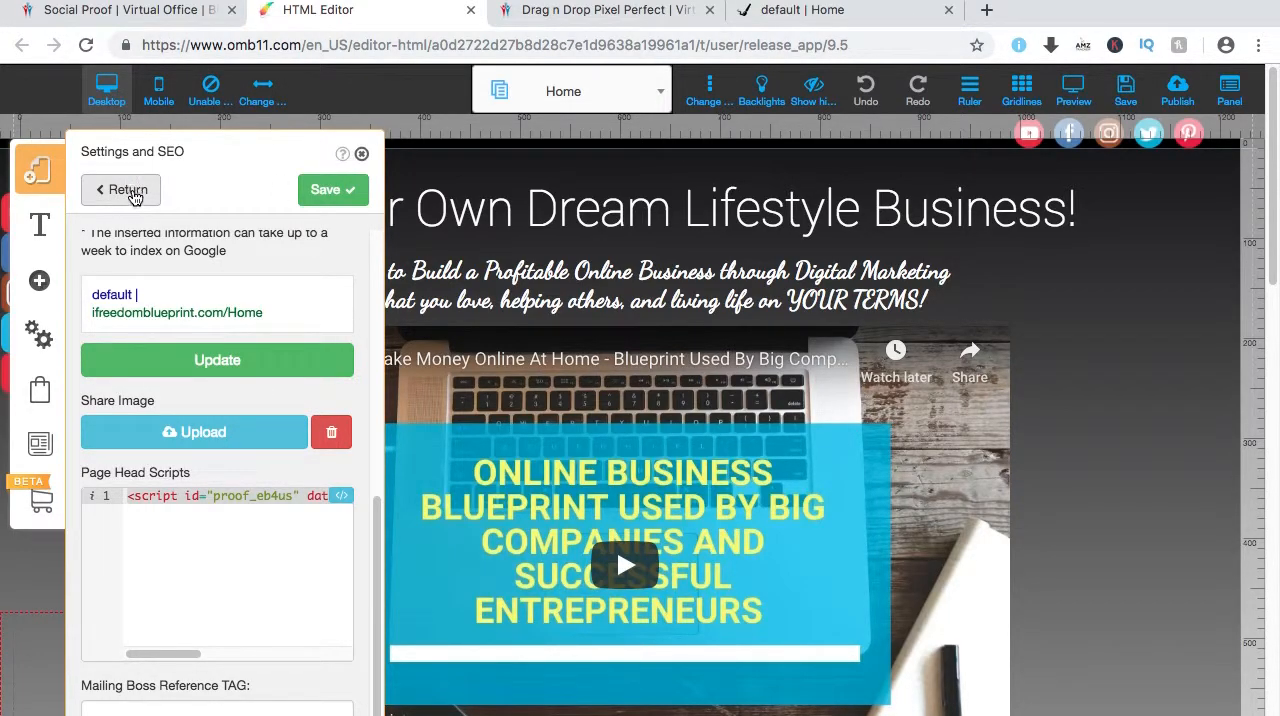
{"action": "left_click", "coordinate": [361, 155]}
Return to Social Proof and copy the code for data collection again.
{"action": "left_click", "coordinate": [130, 10]}
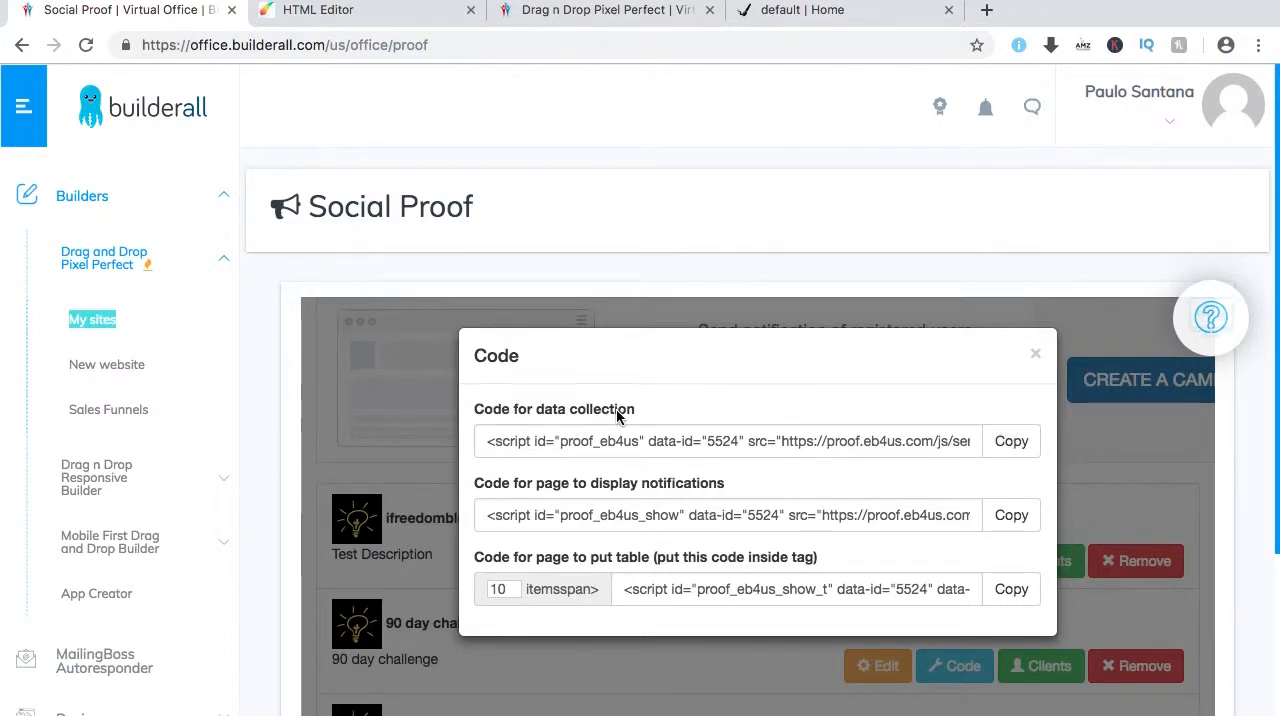
{"action": "left_click", "coordinate": [1012, 443]}
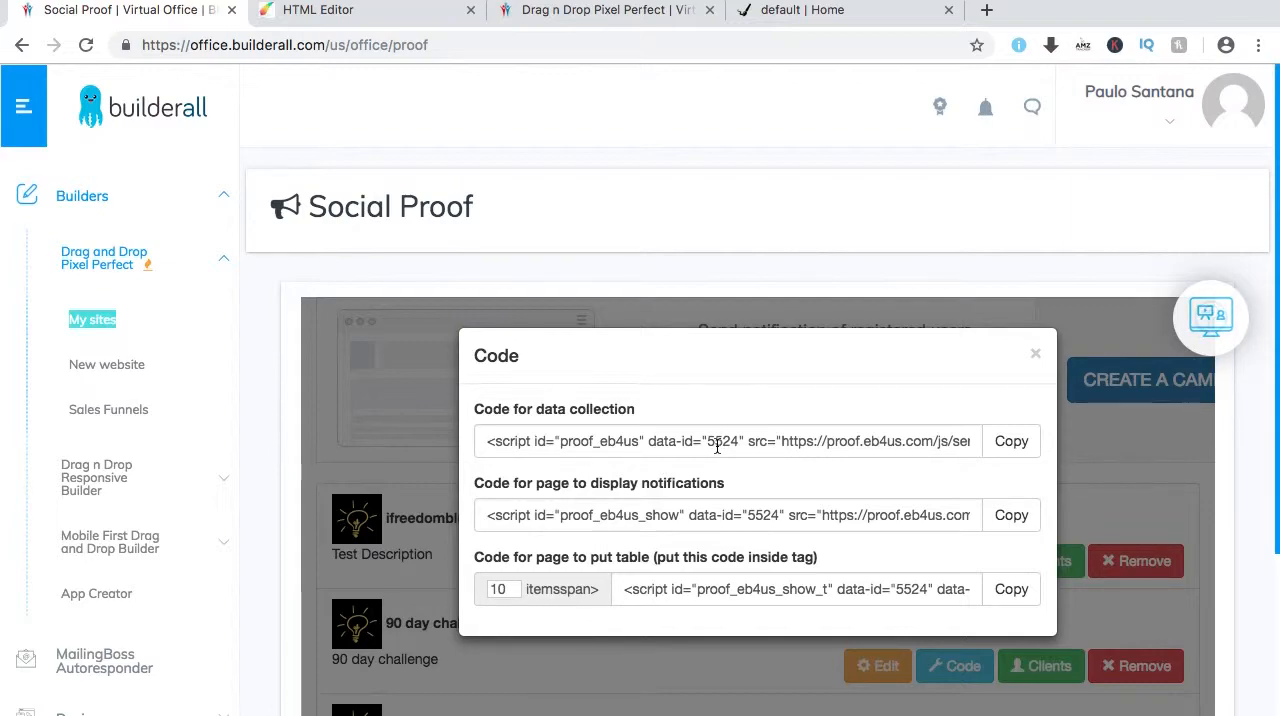
{"action": "left_click", "coordinate": [1009, 446]}
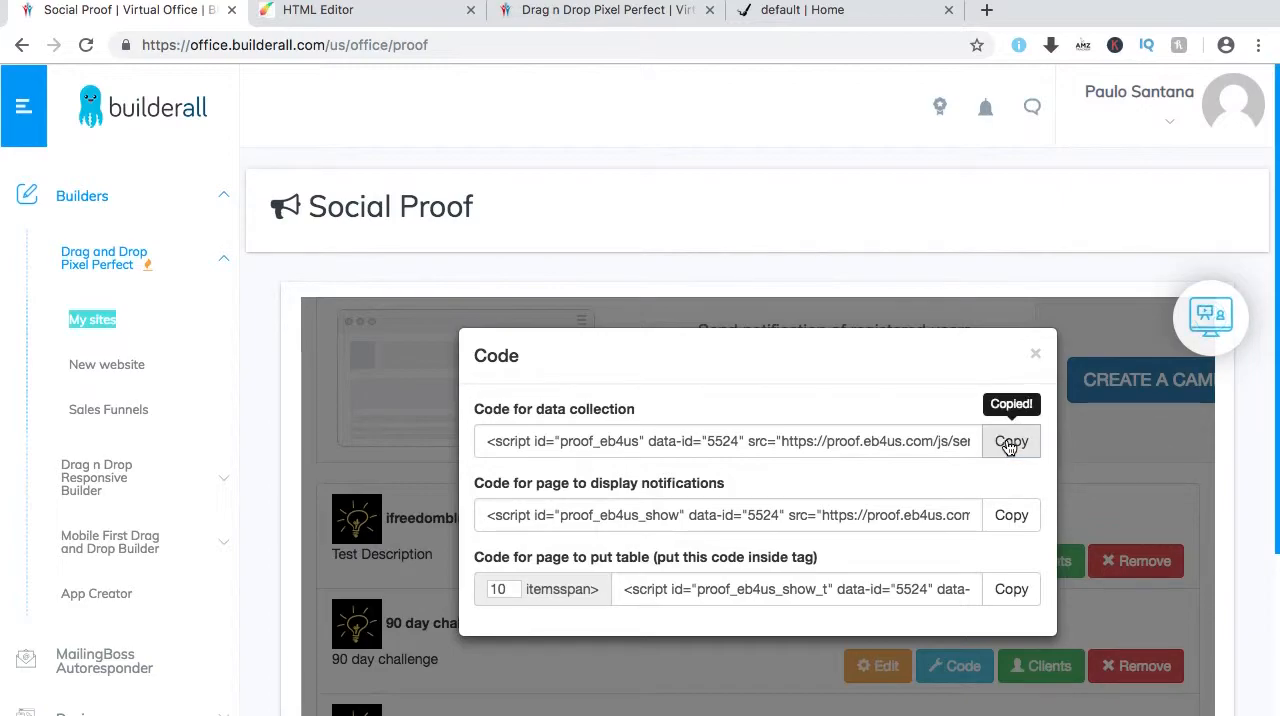
Replace the script in the default layout's Home page head scripts with the copied data collection code and save the page settings.
{"action": "left_click", "coordinate": [355, 10]}
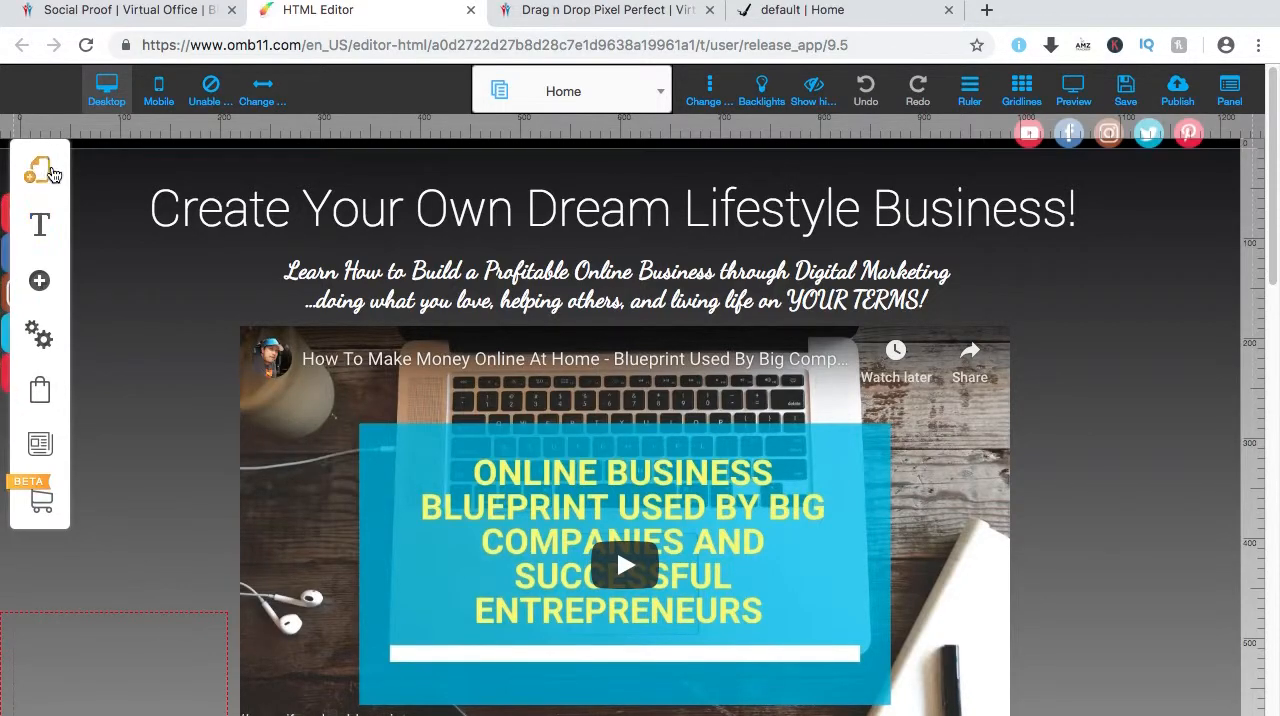
{"action": "left_click", "coordinate": [38, 172]}
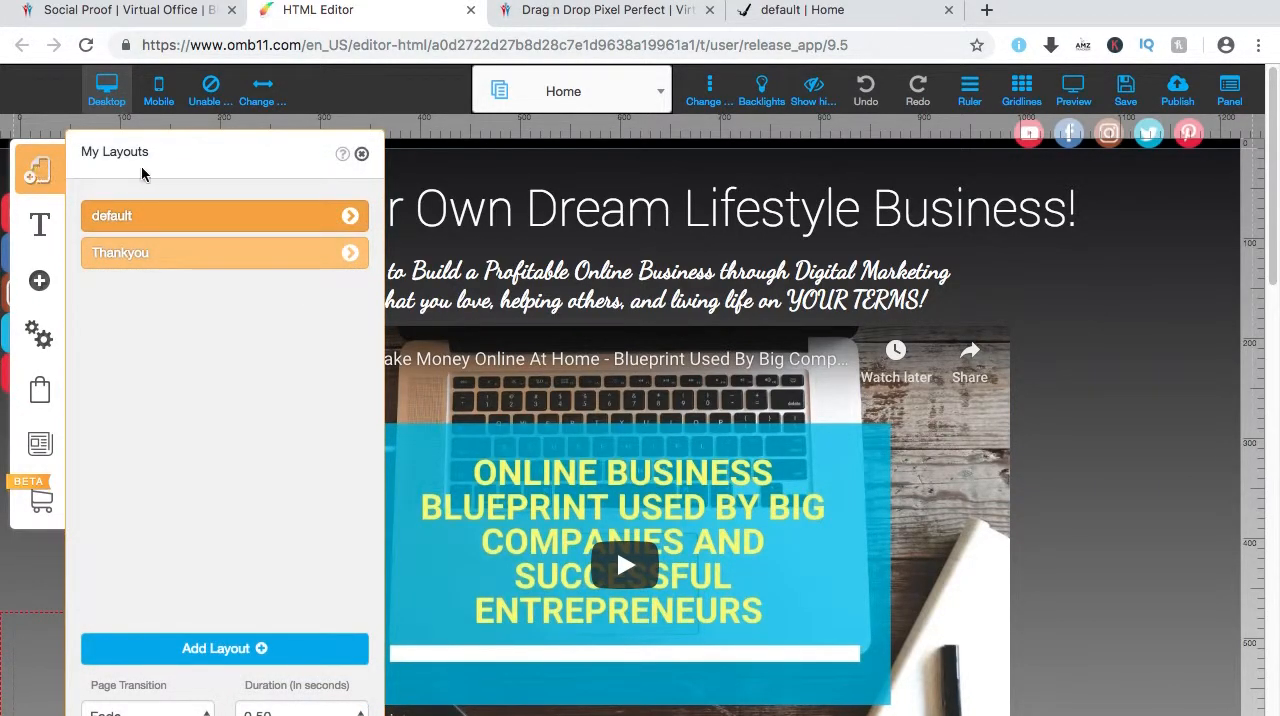
{"action": "left_click", "coordinate": [352, 217]}
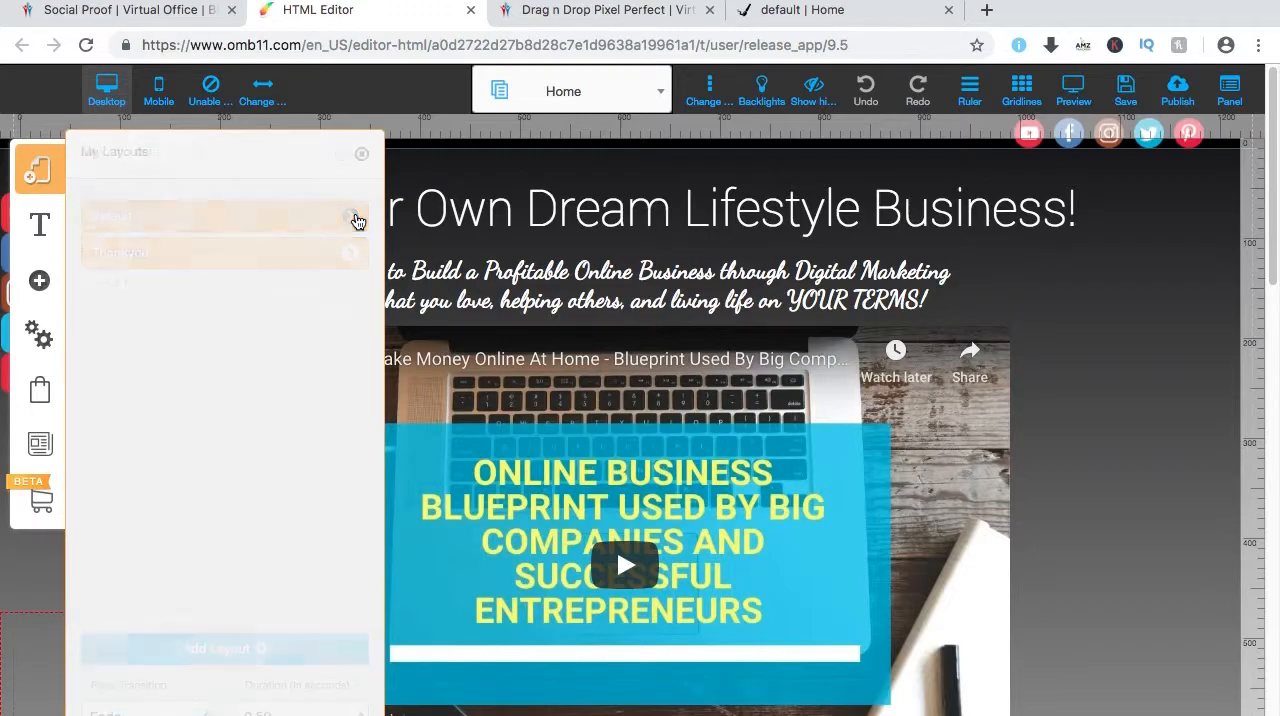
{"action": "mouse_move", "coordinate": [111, 388]}
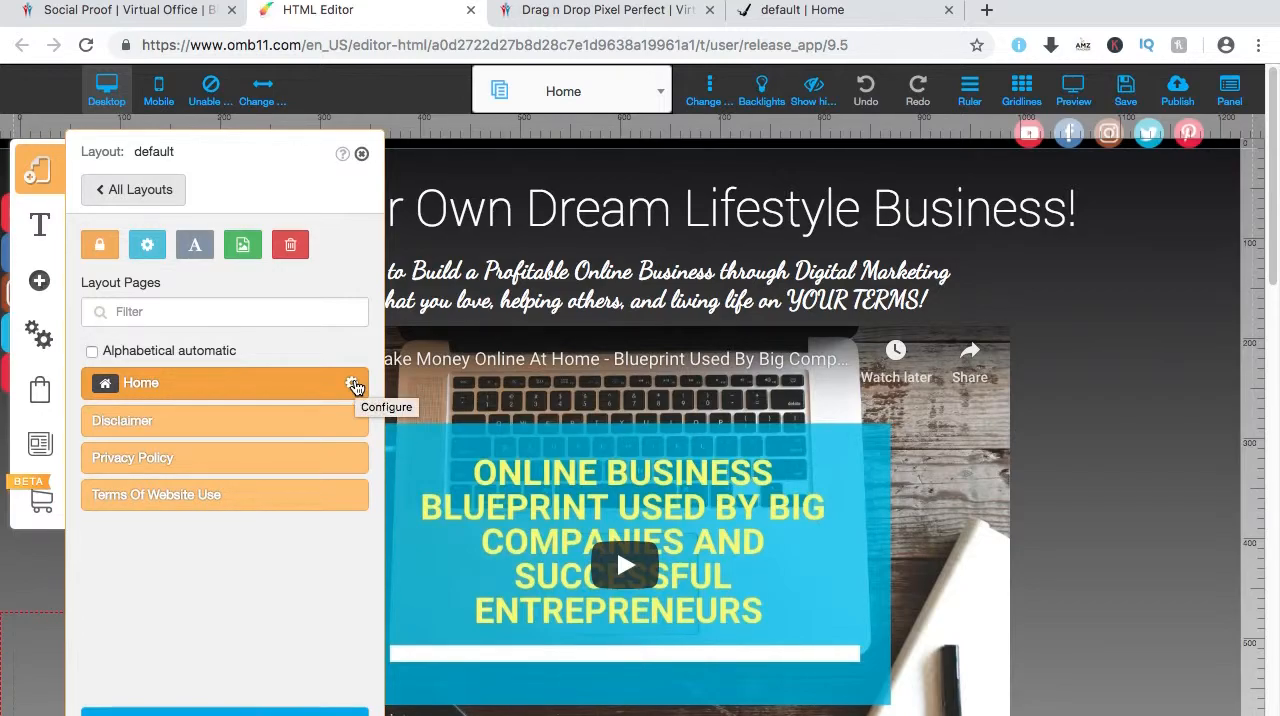
{"action": "left_click", "coordinate": [352, 384]}
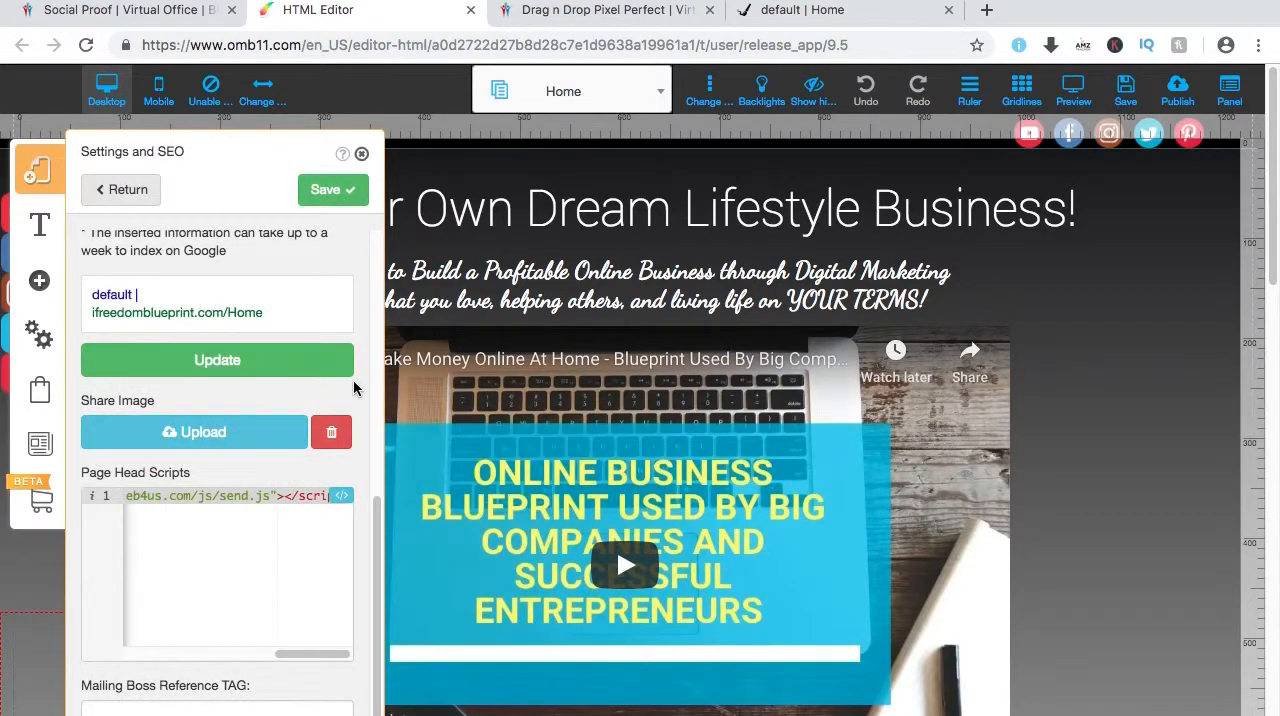
{"action": "scroll", "coordinate": [335, 394], "scroll_direction": "up", "scroll_amount": 7}
{"action": "scroll", "coordinate": [333, 391], "scroll_direction": "down", "scroll_amount": 7}
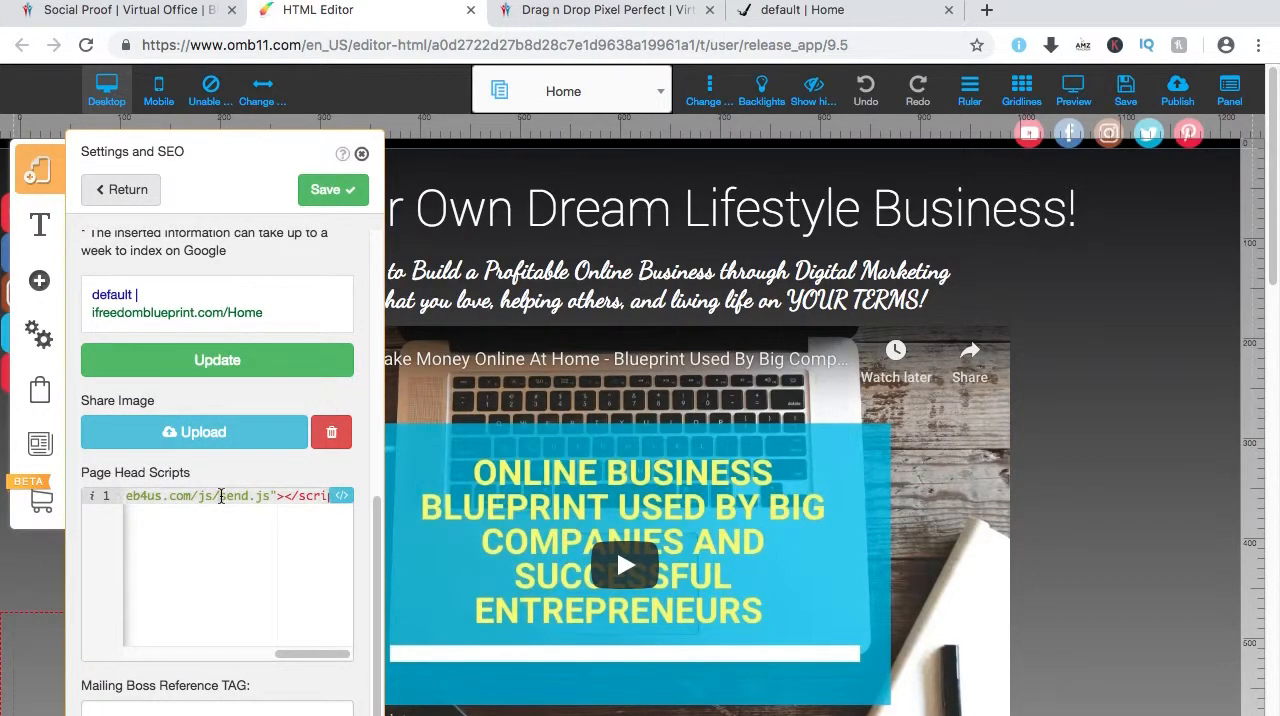
{"action": "key", "text": "super+z"}
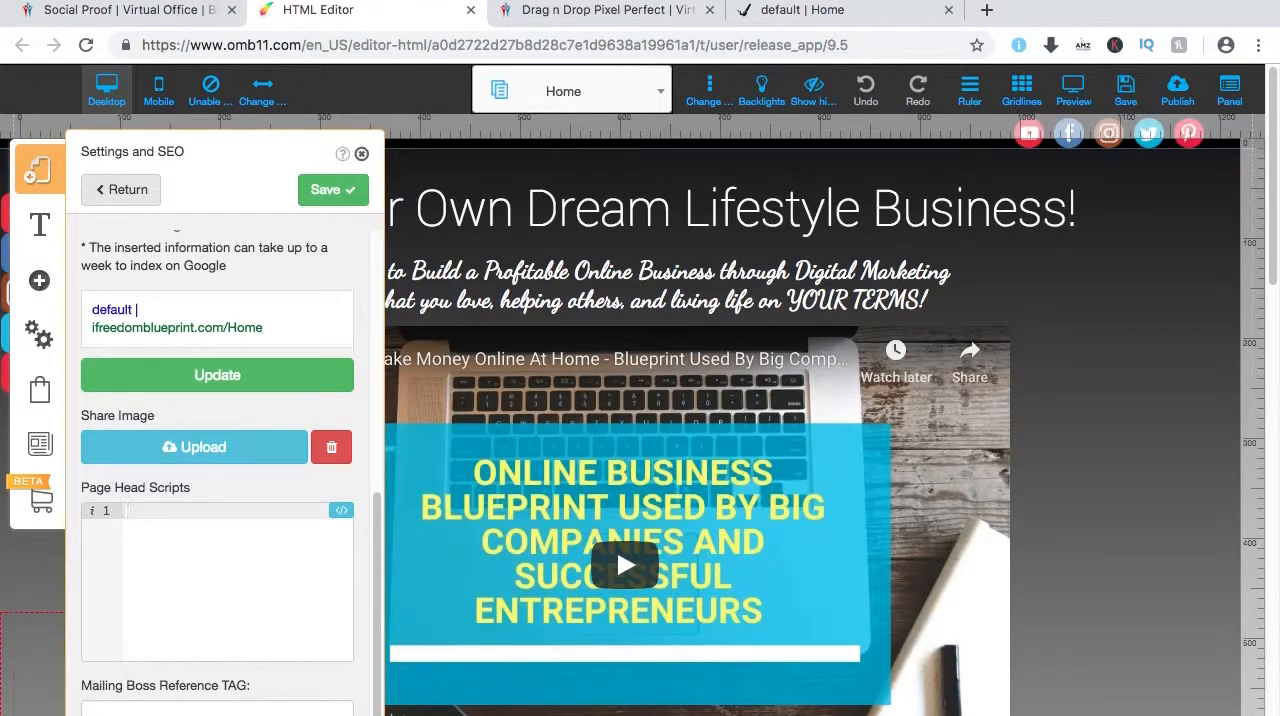
{"action": "key", "text": "super+v"}
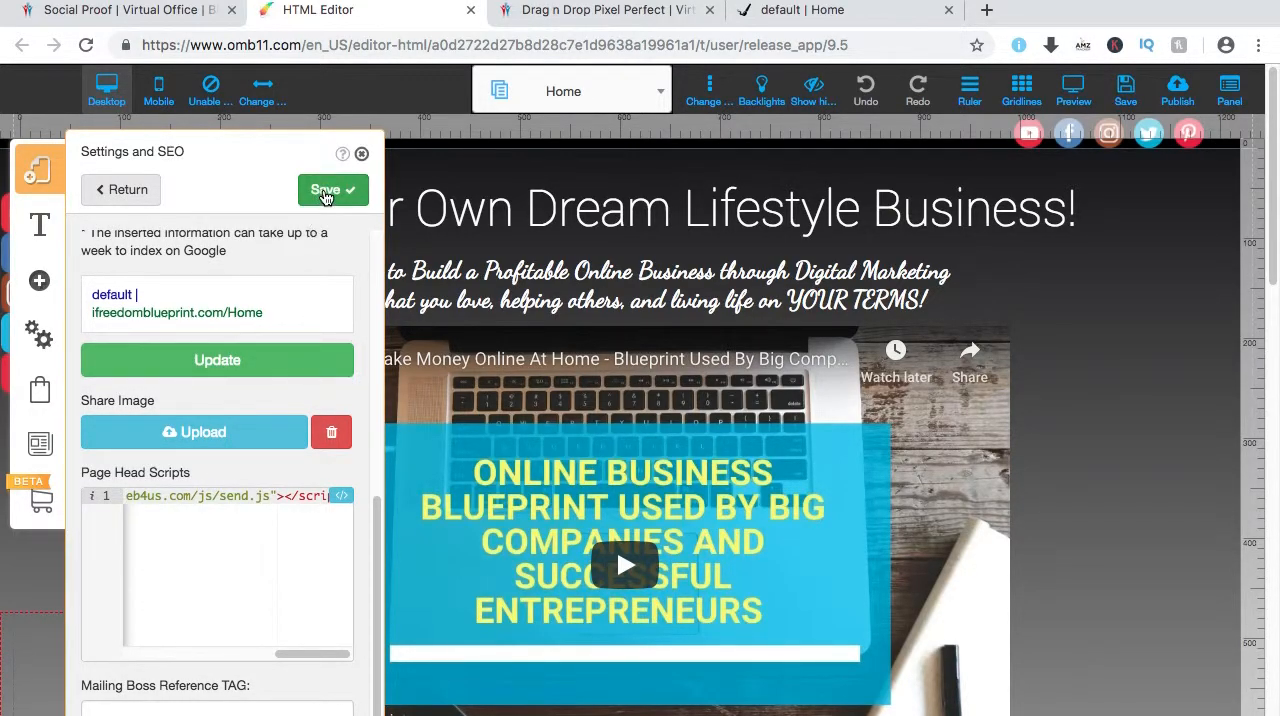
{"action": "left_click", "coordinate": [325, 193]}
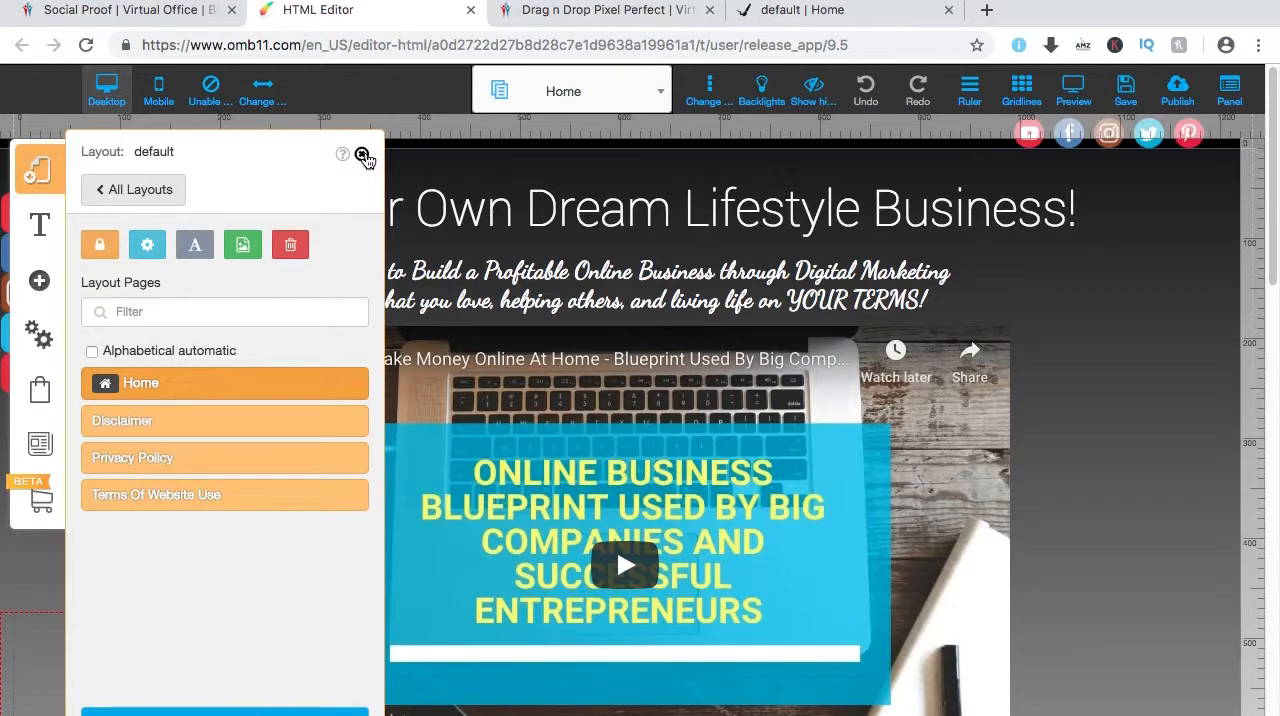
{"action": "left_click", "coordinate": [363, 157]}
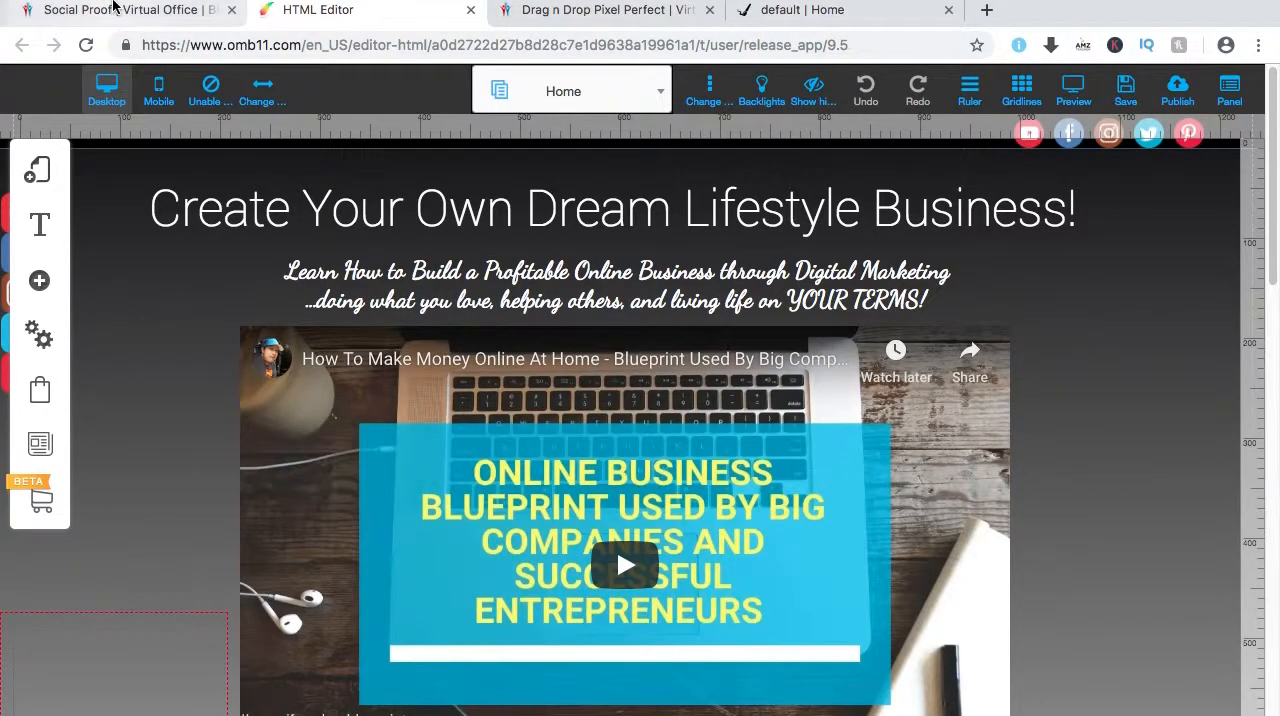
Check the campaign's embed codes once more and add an HTML code element to the site's Home page.
{"action": "left_click", "coordinate": [110, 10]}
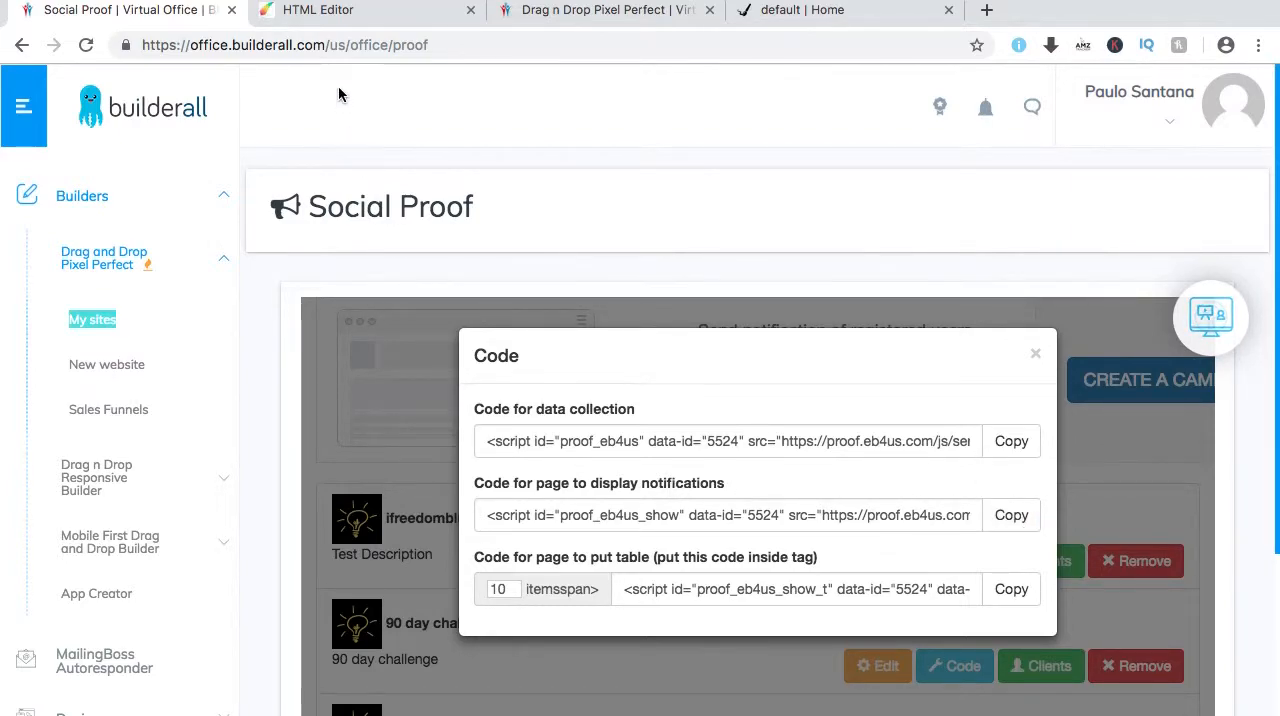
{"action": "left_click", "coordinate": [360, 20]}
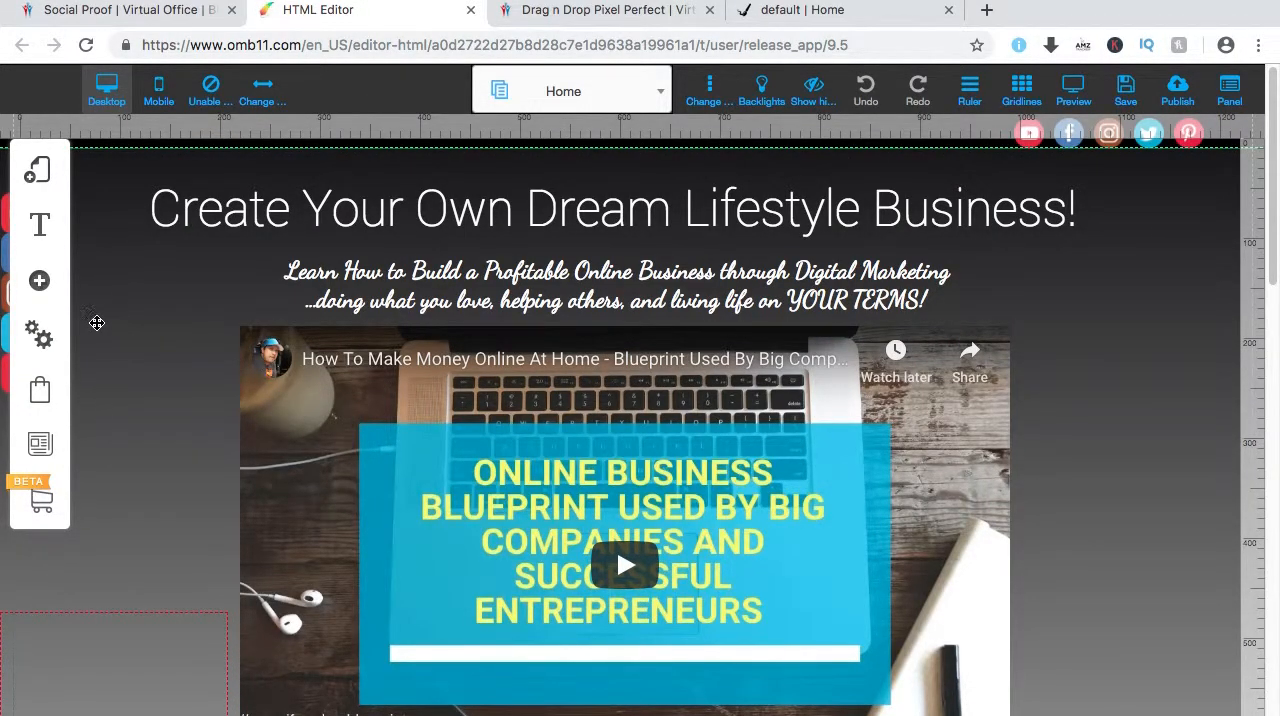
{"action": "left_click", "coordinate": [40, 284]}
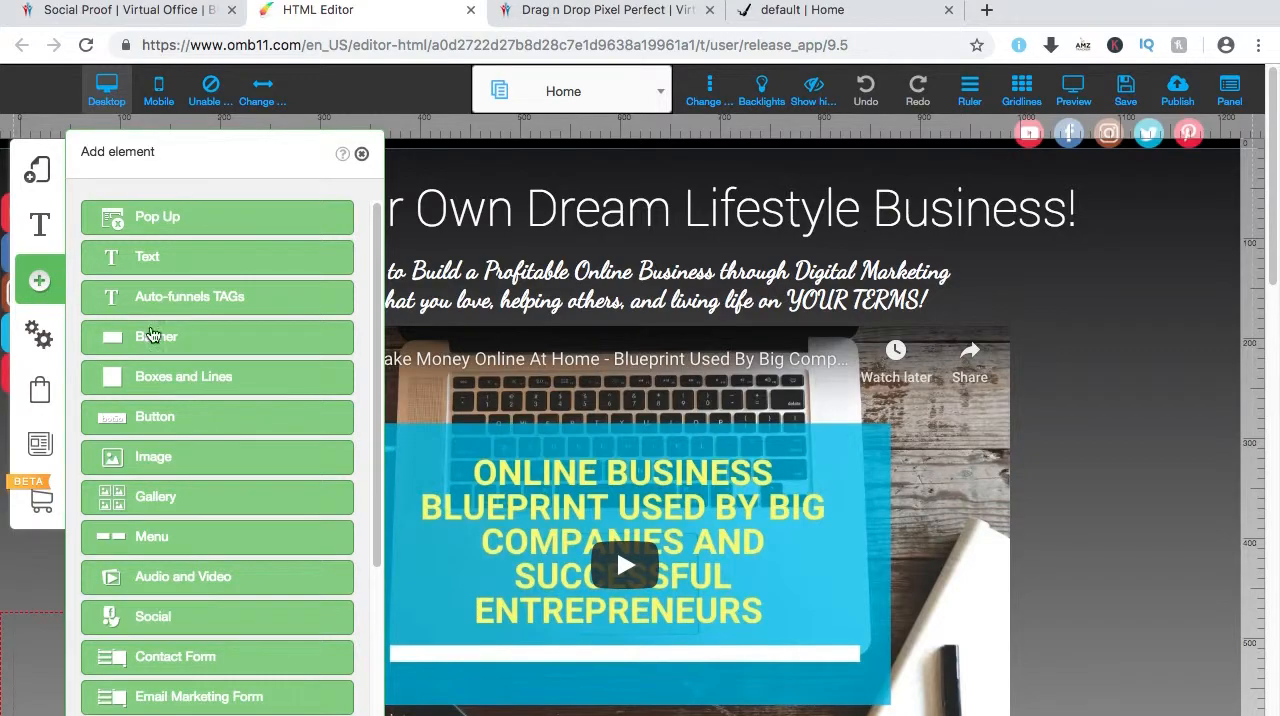
{"action": "scroll", "coordinate": [212, 515], "scroll_direction": "down", "scroll_amount": 3}
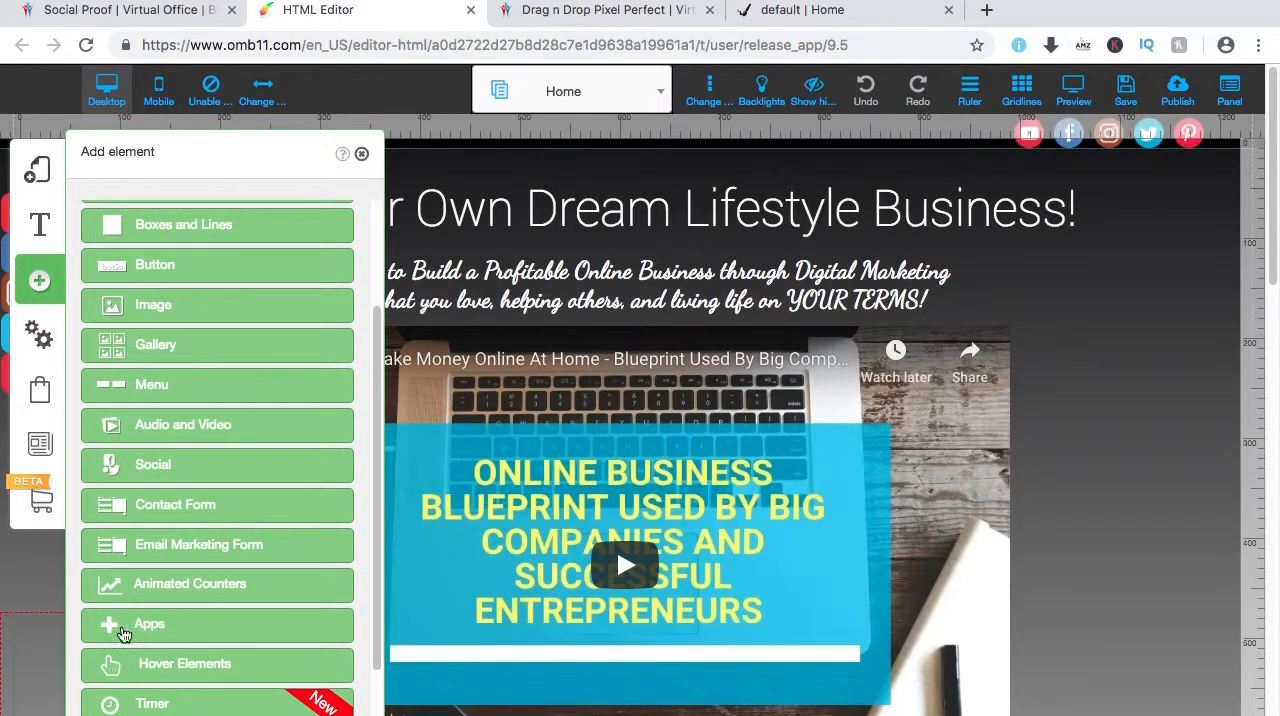
{"action": "left_click", "coordinate": [165, 630]}
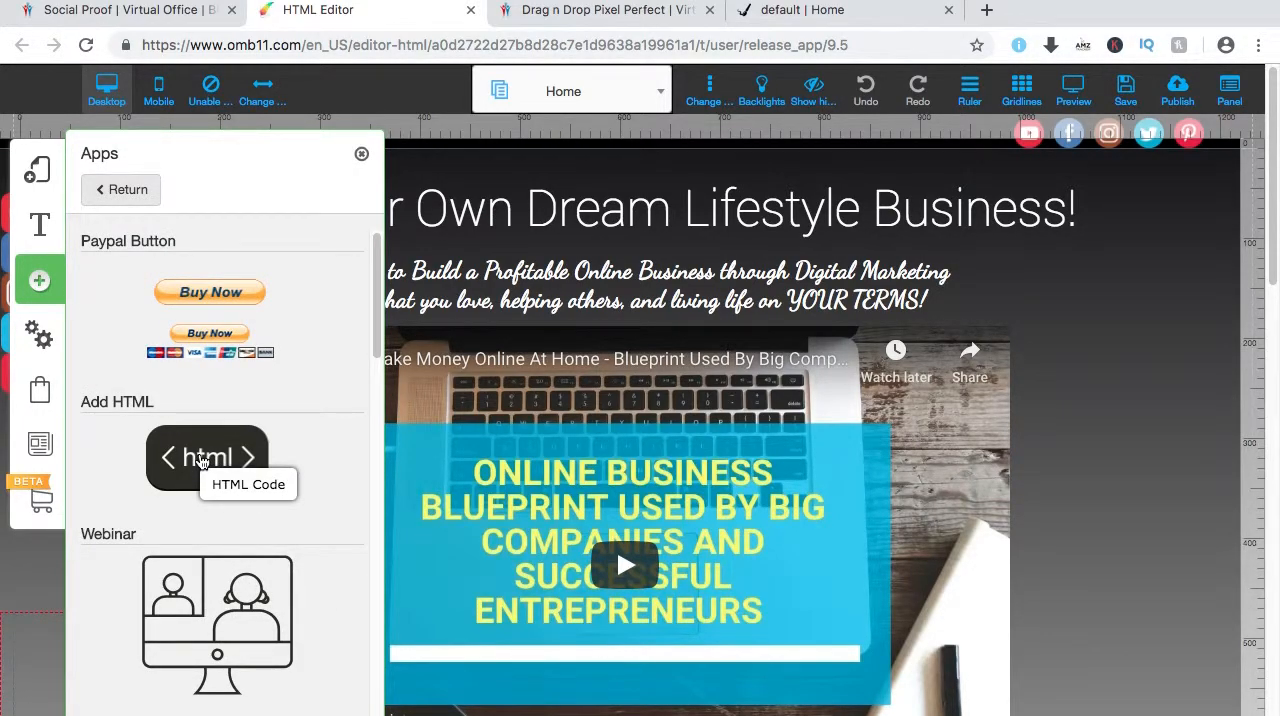
{"action": "left_click", "coordinate": [201, 460]}
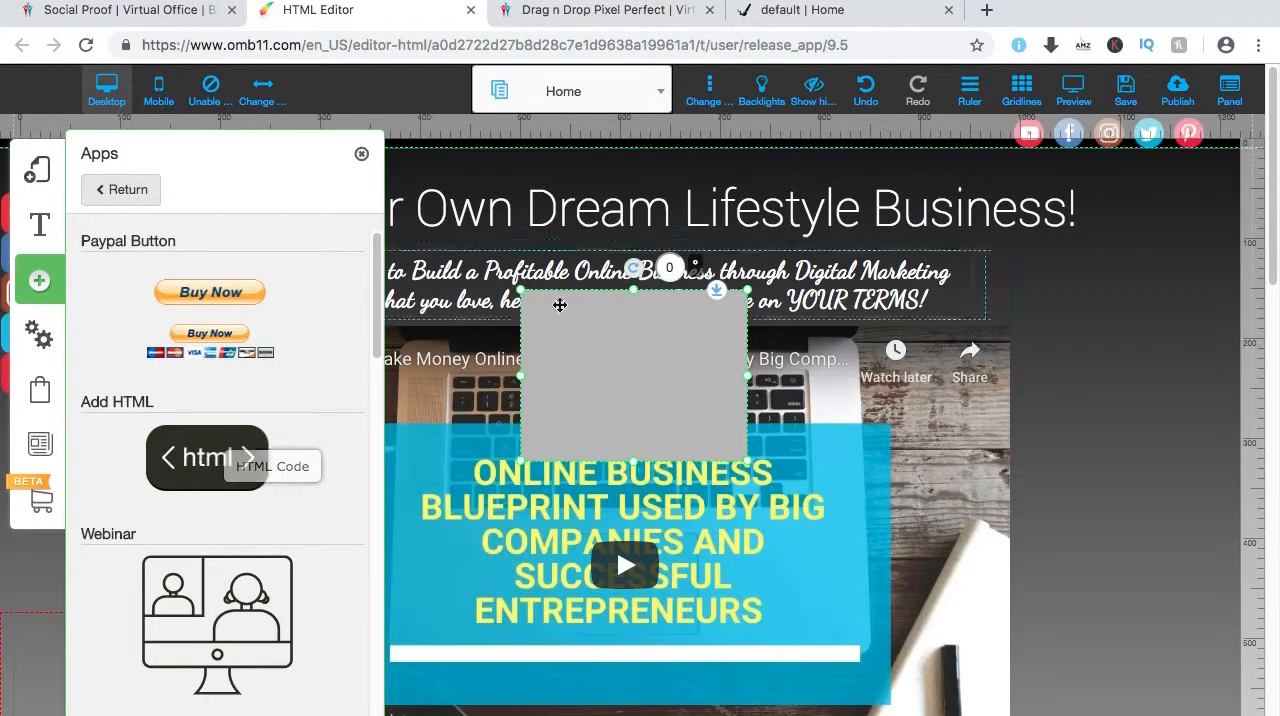
{"action": "left_click", "coordinate": [361, 153]}
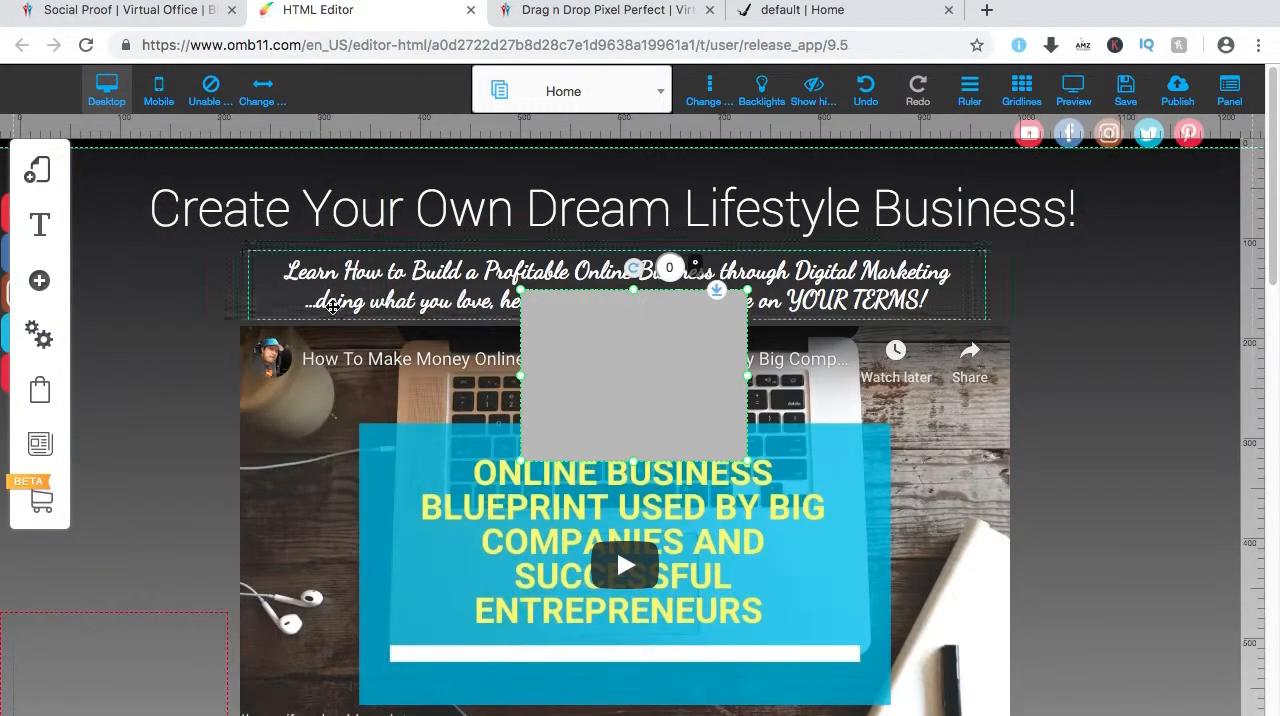
Replace the default markup in the Home page's new HTML element with the copied code for displaying notifications and confirm it.
{"action": "left_click", "coordinate": [614, 337]}
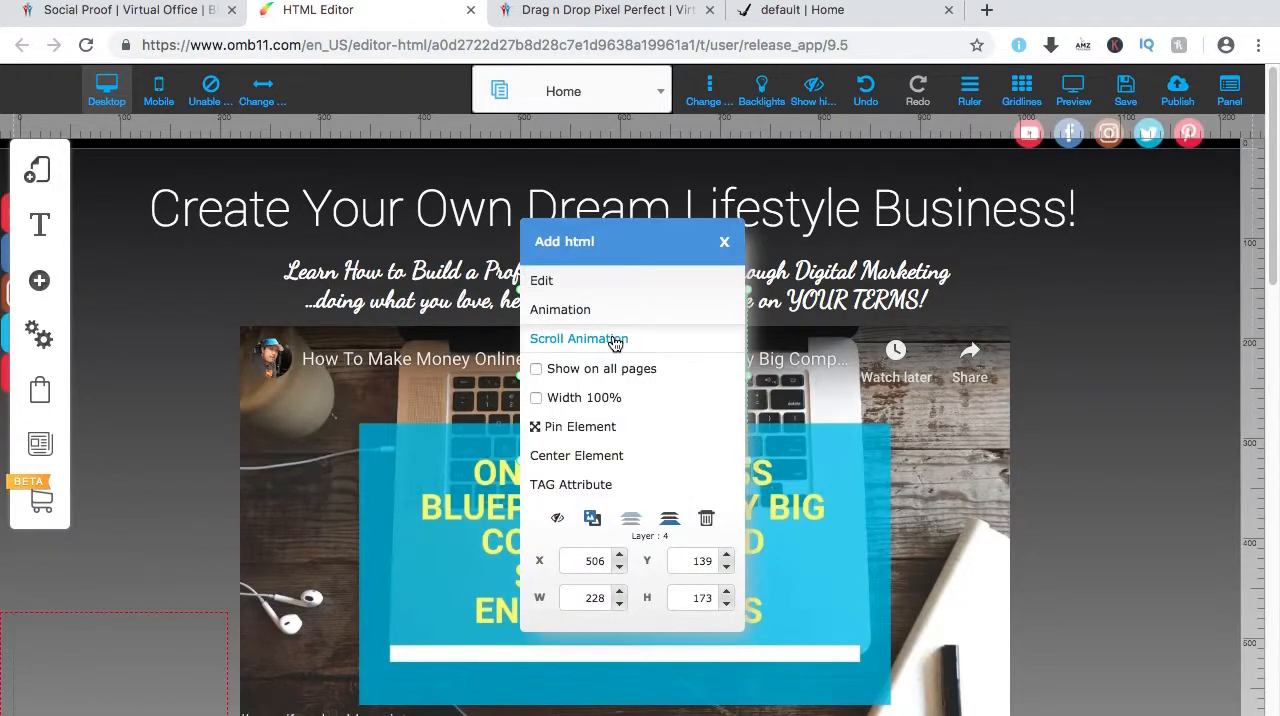
{"action": "left_click", "coordinate": [594, 283]}
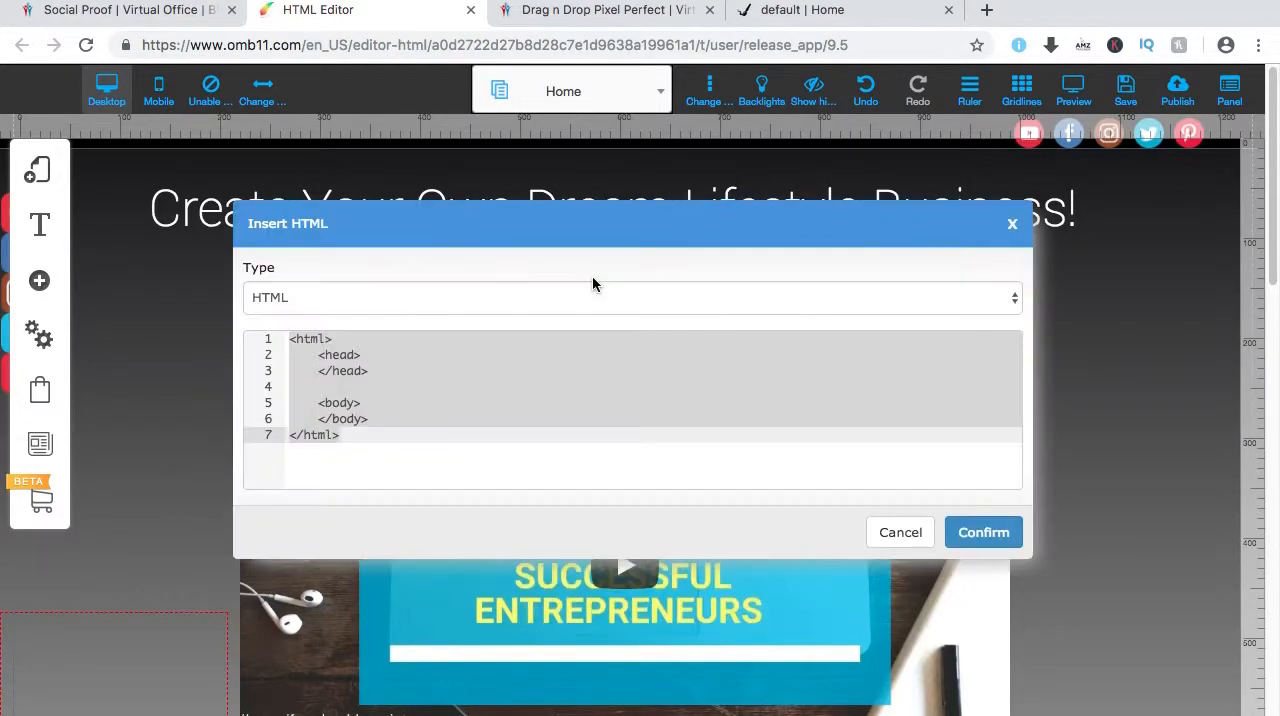
{"action": "left_click", "coordinate": [380, 438]}
{"action": "key", "text": "ctrl+a"}
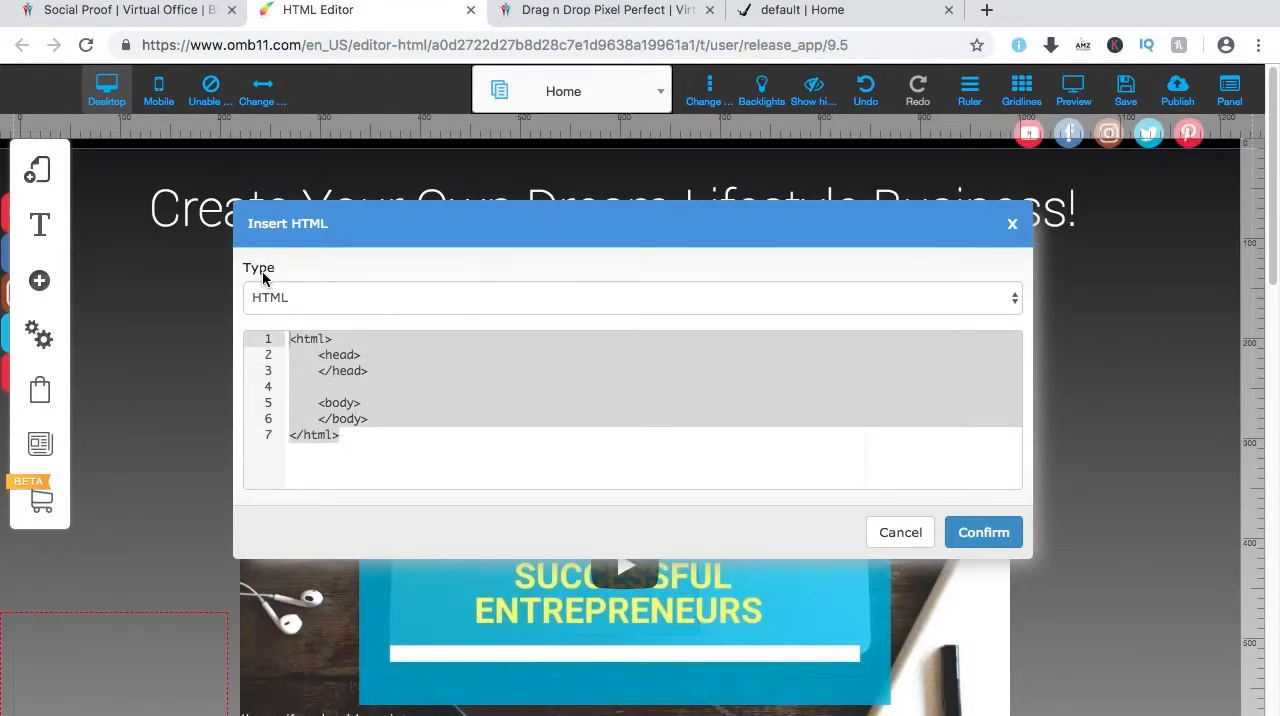
{"action": "key", "text": "BackSpace"}
{"action": "type", "text": "<script id=\"proof_eb4us_show\" data-id=\"5524\" src=\"https://proof.eb4us.com/js/addnotification.js\"></script>"}
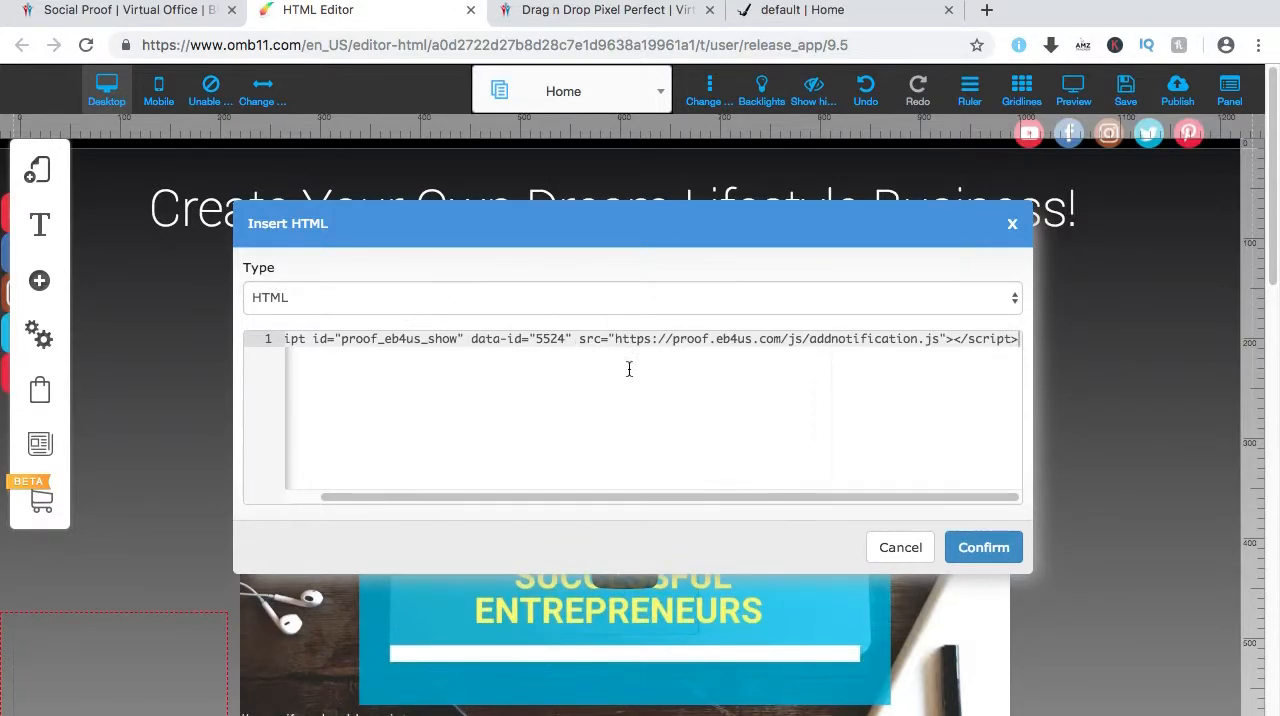
{"action": "left_click", "coordinate": [982, 547]}
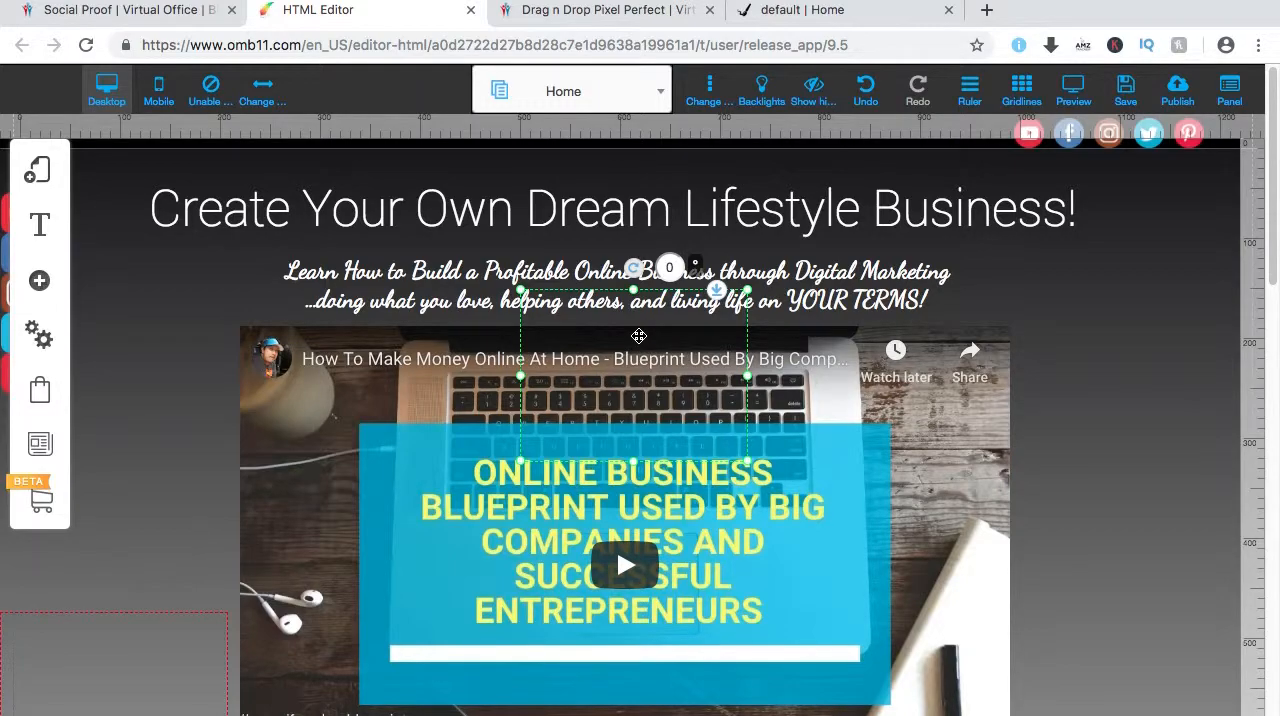
Move the HTML element onto the lower-left edge of the Home page video and look over its options.
{"action": "left_click_drag", "start_coordinate": [639, 336], "coordinate": [255, 570]}
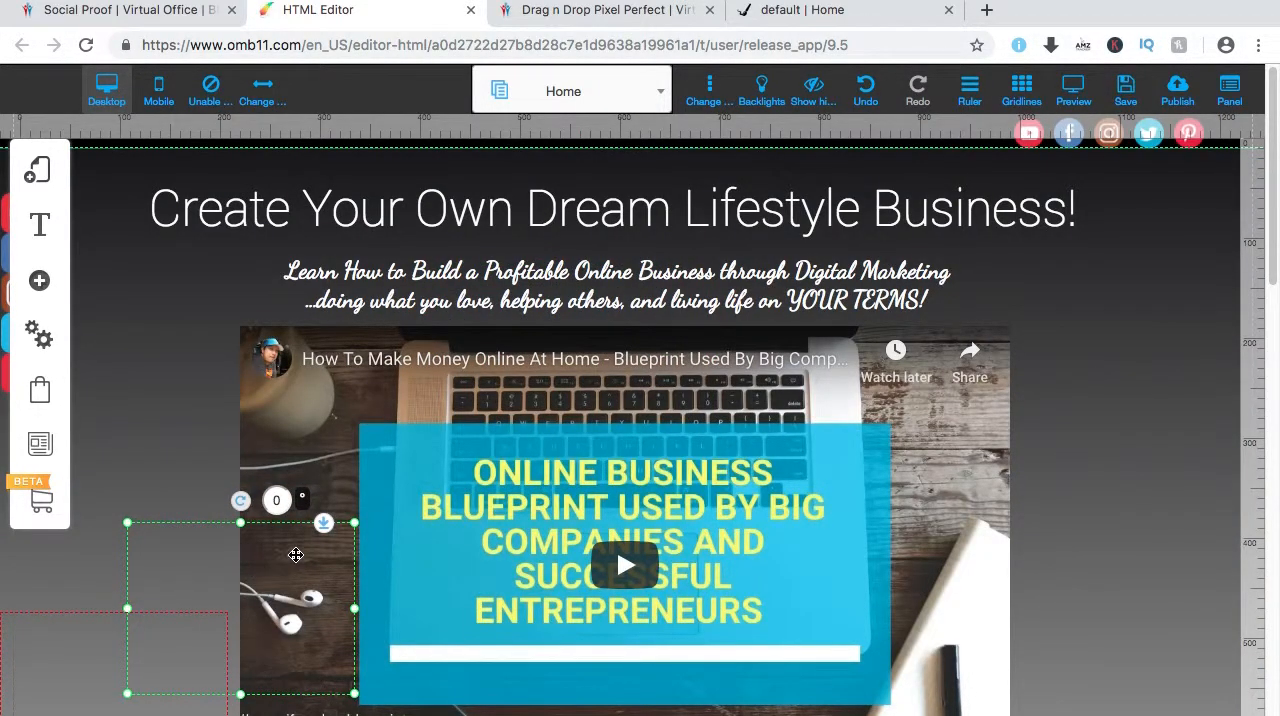
{"action": "left_click", "coordinate": [296, 555]}
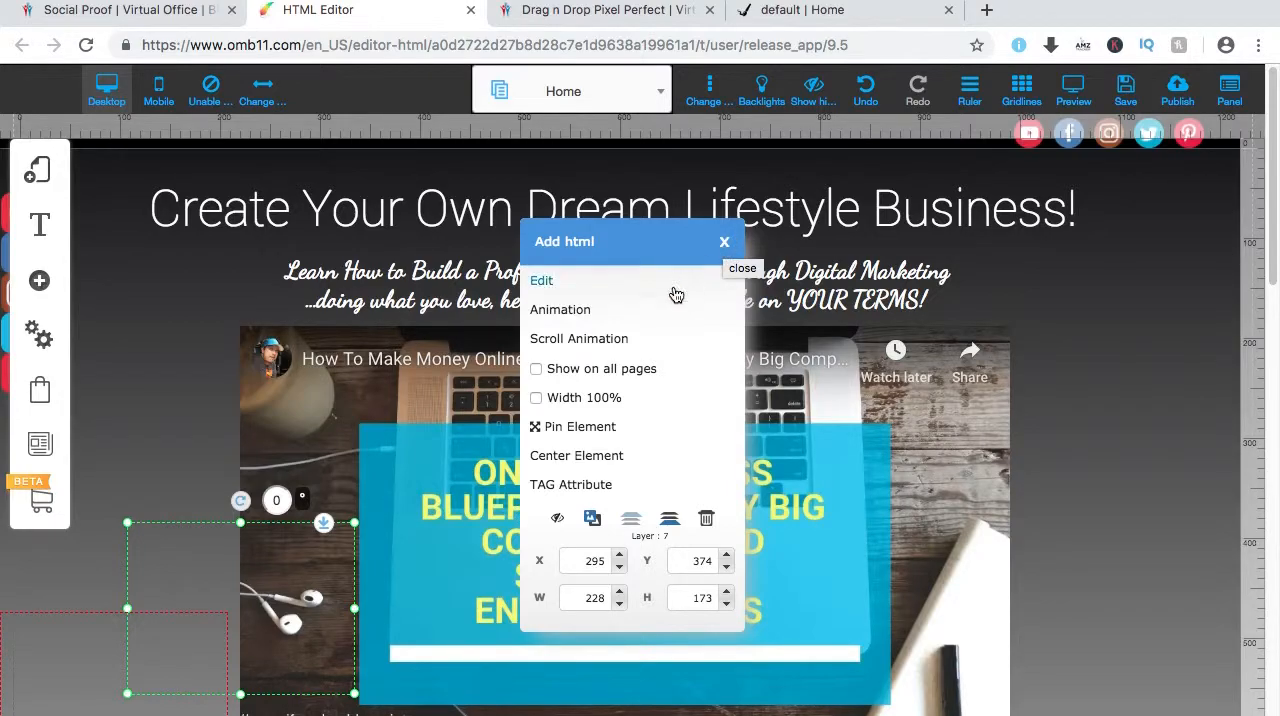
{"action": "left_click", "coordinate": [606, 320]}
{"action": "left_click", "coordinate": [800, 526]}
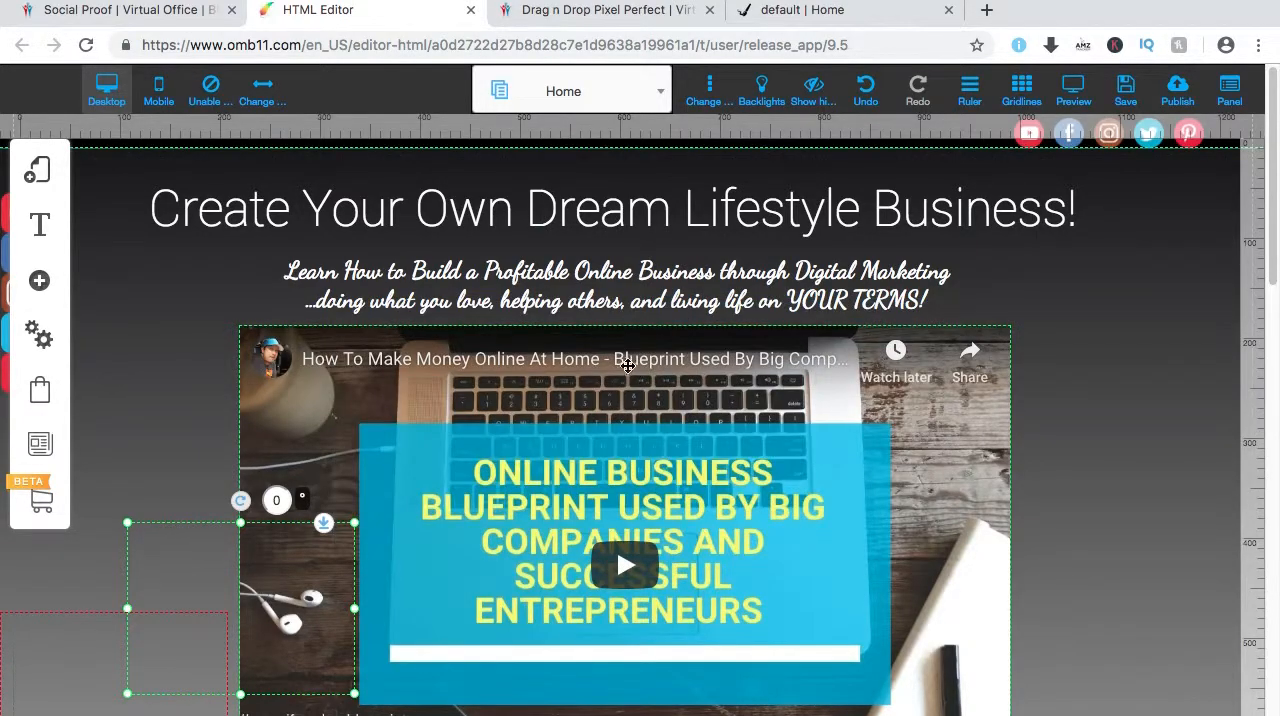
{"action": "left_click", "coordinate": [278, 571]}
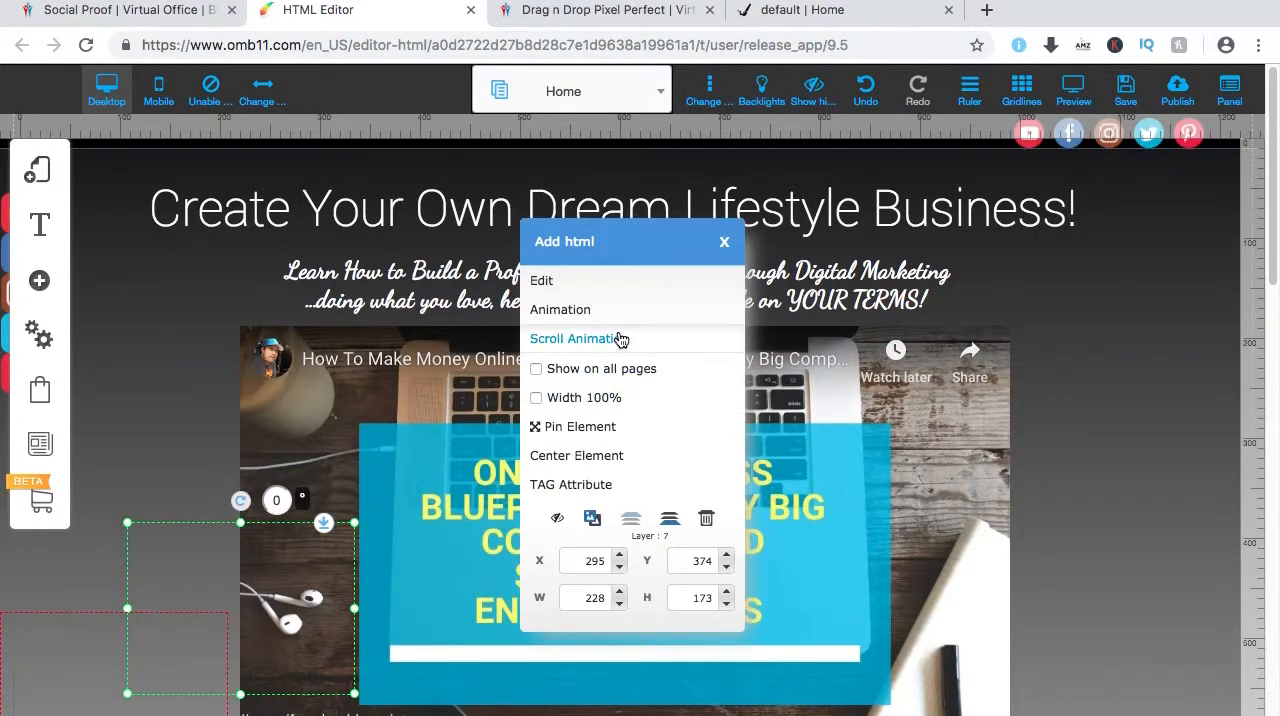
{"action": "left_click", "coordinate": [725, 246]}
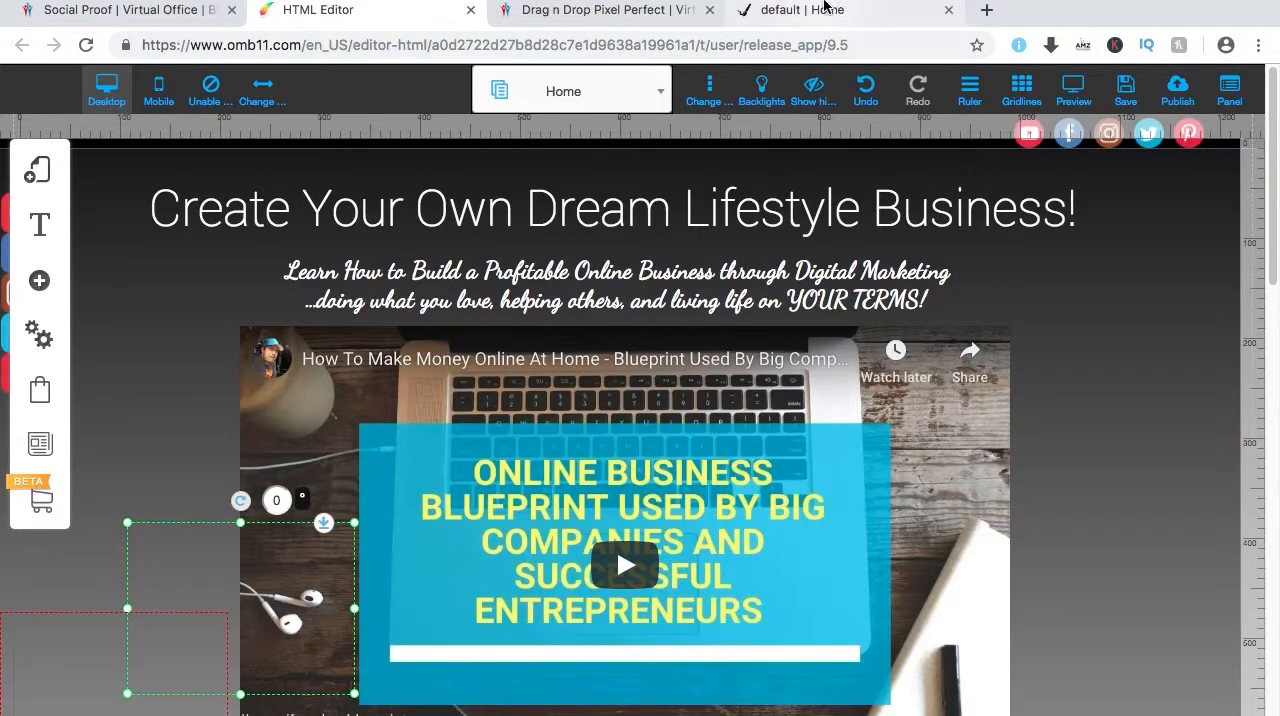
Check the campaign's embed codes in Social Proof and return to the site editor.
{"action": "left_click", "coordinate": [608, 12]}
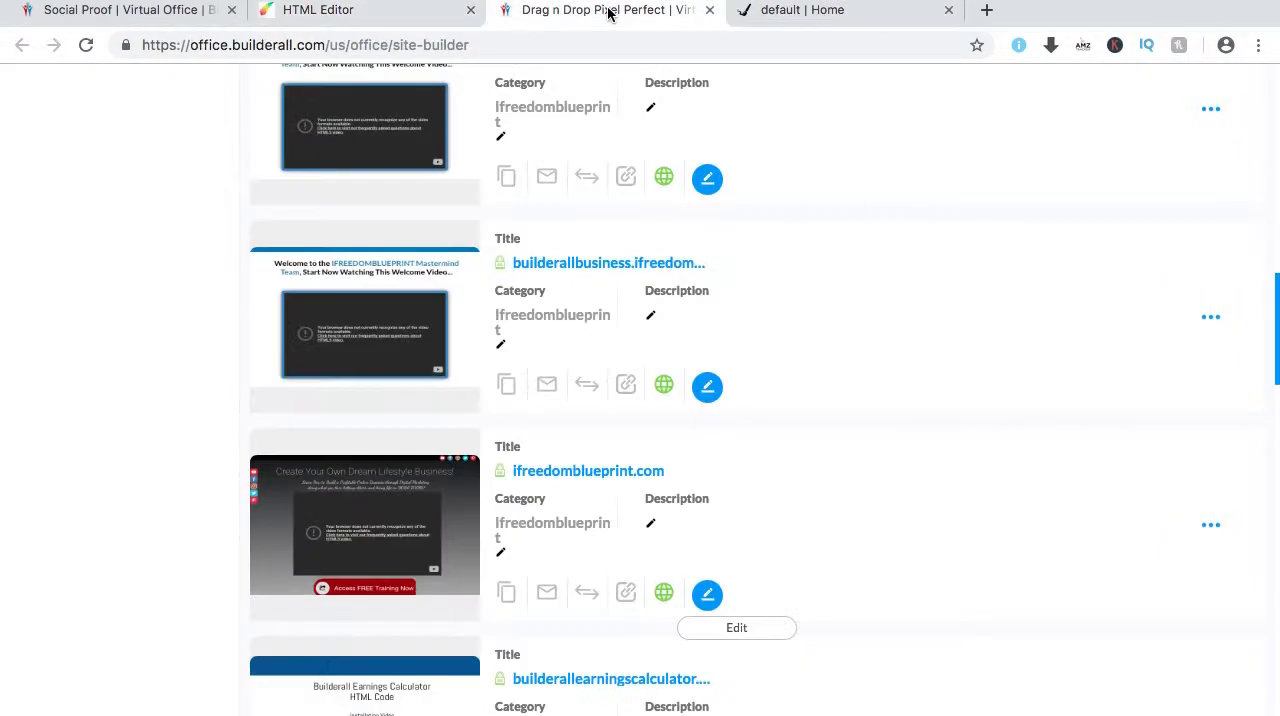
{"action": "left_click", "coordinate": [150, 10]}
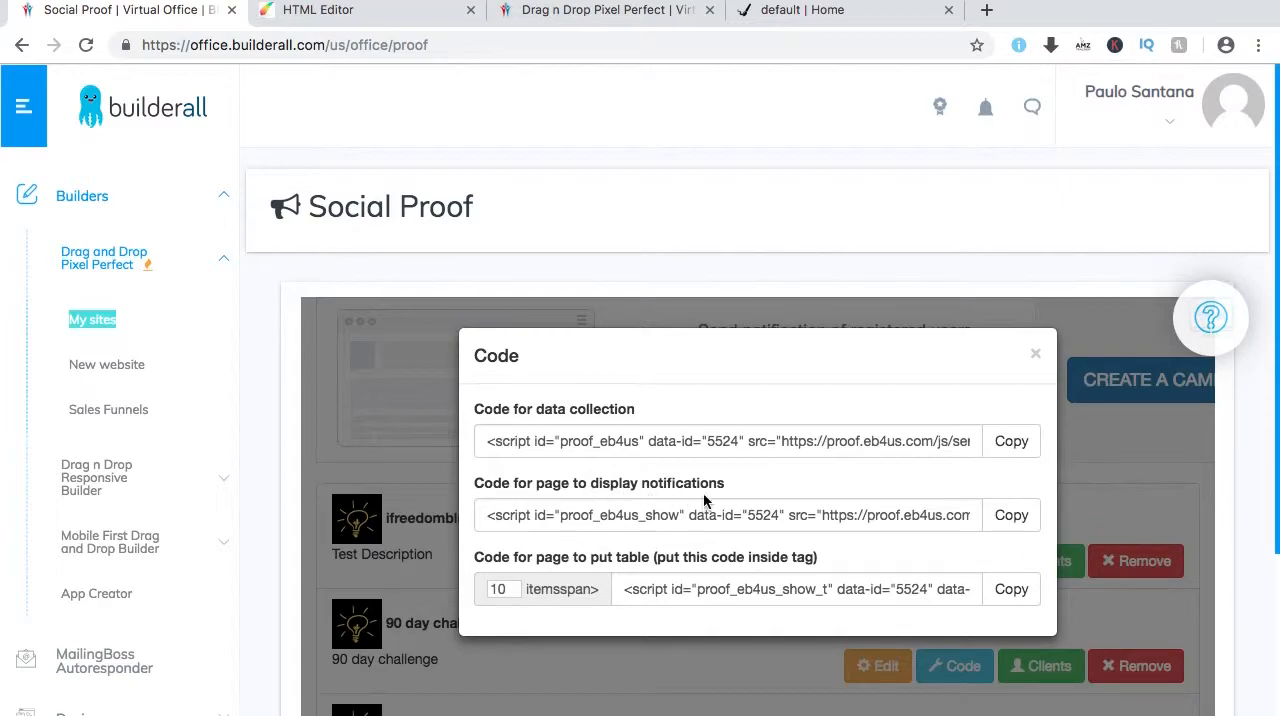
{"action": "left_click", "coordinate": [362, 14]}
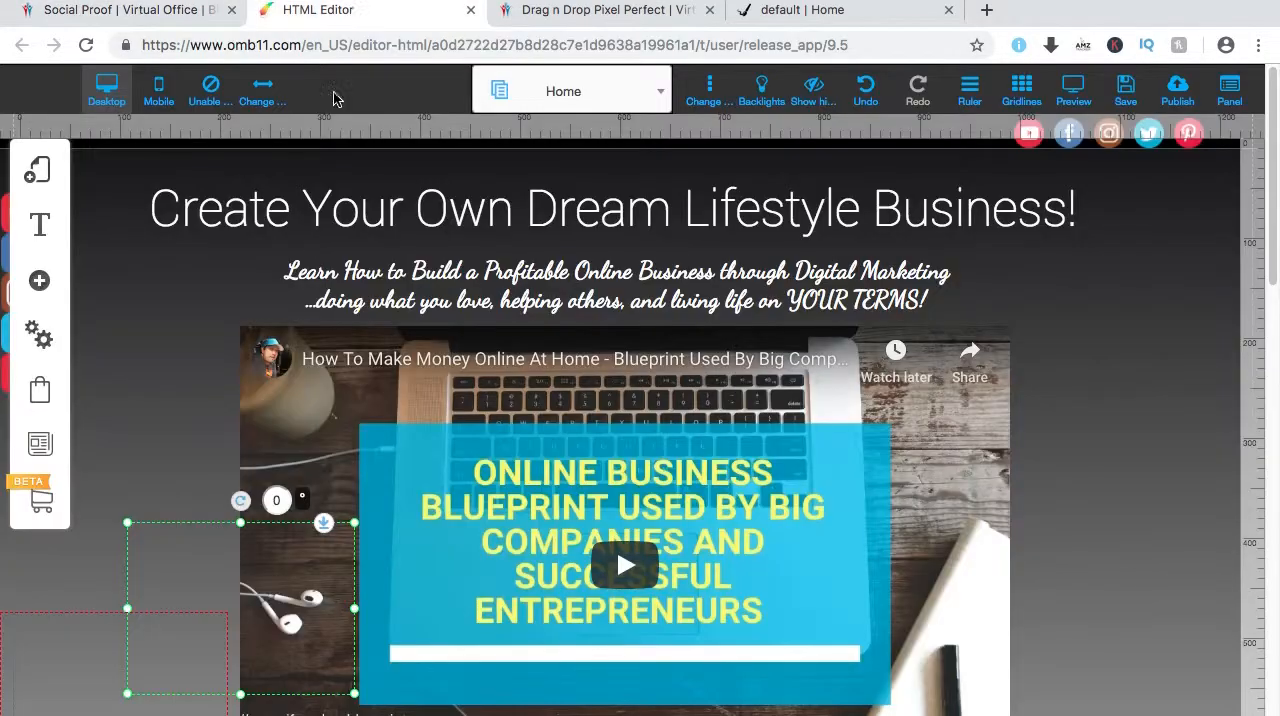
Pin the HTML element at the border in the bottom-left corner of the page and close the pin configuration.
{"action": "left_click", "coordinate": [312, 572]}
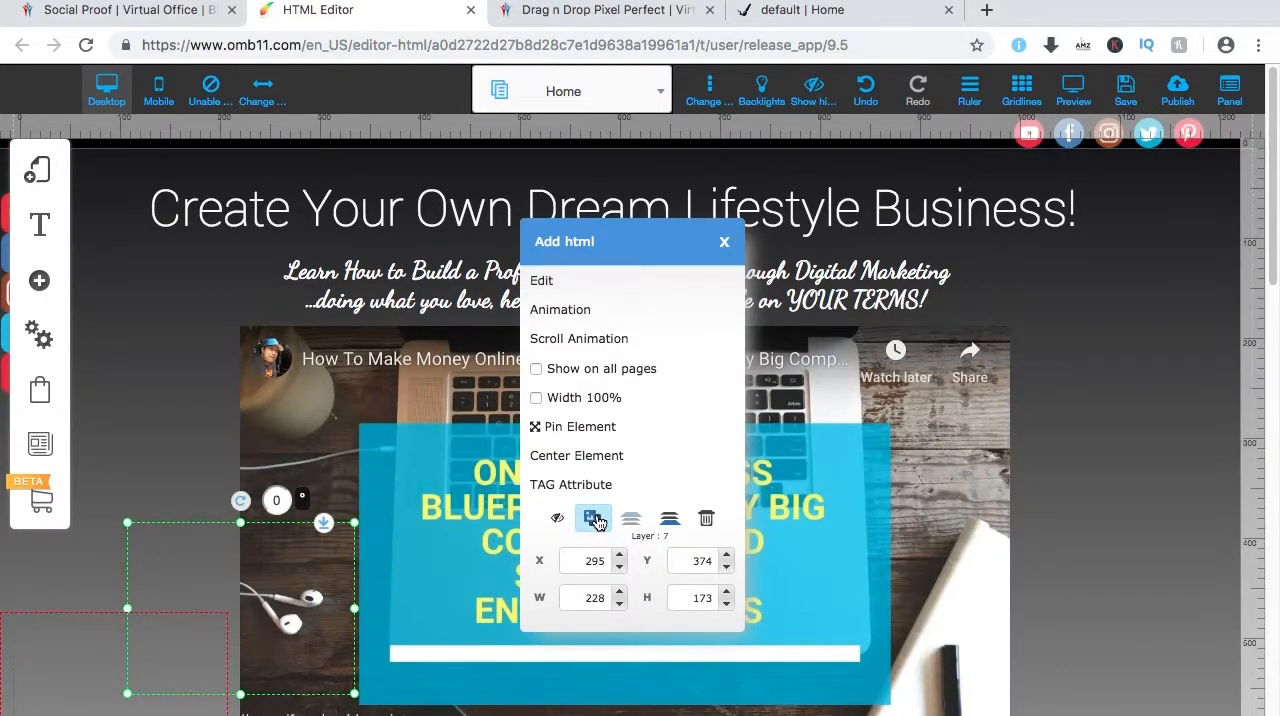
{"action": "left_click", "coordinate": [586, 428]}
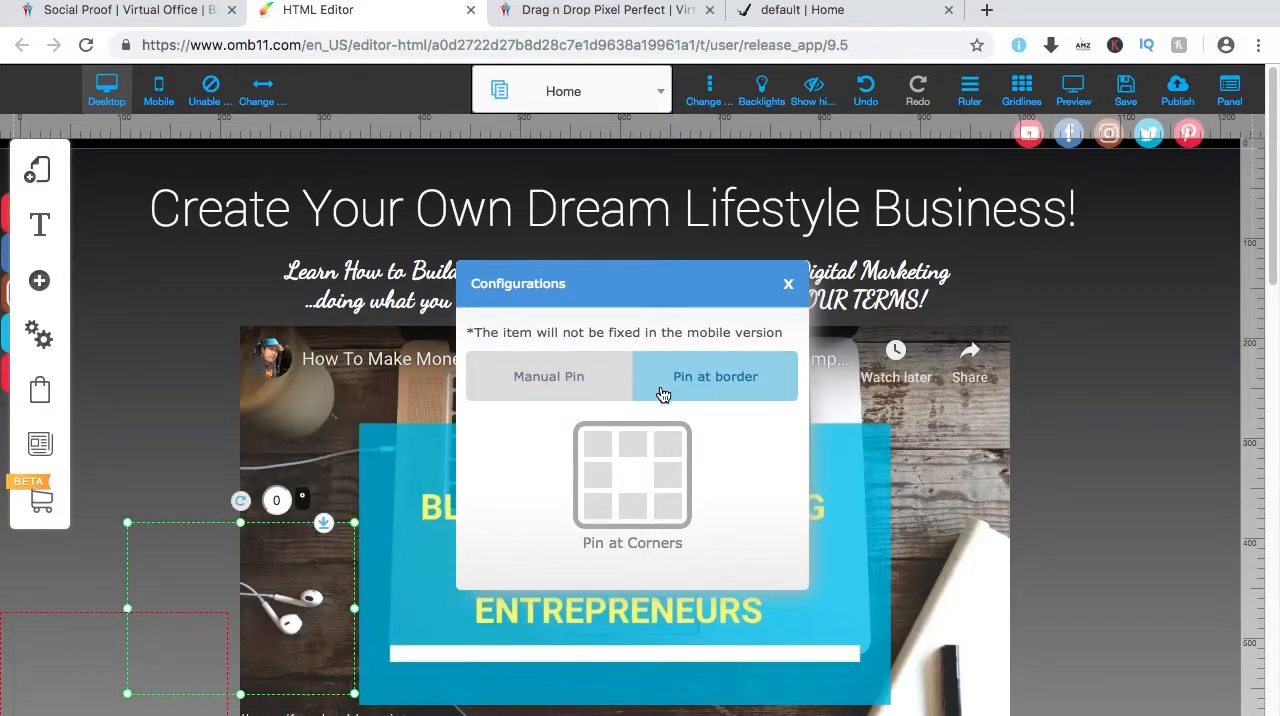
{"action": "left_click", "coordinate": [720, 379]}
{"action": "left_click", "coordinate": [596, 512]}
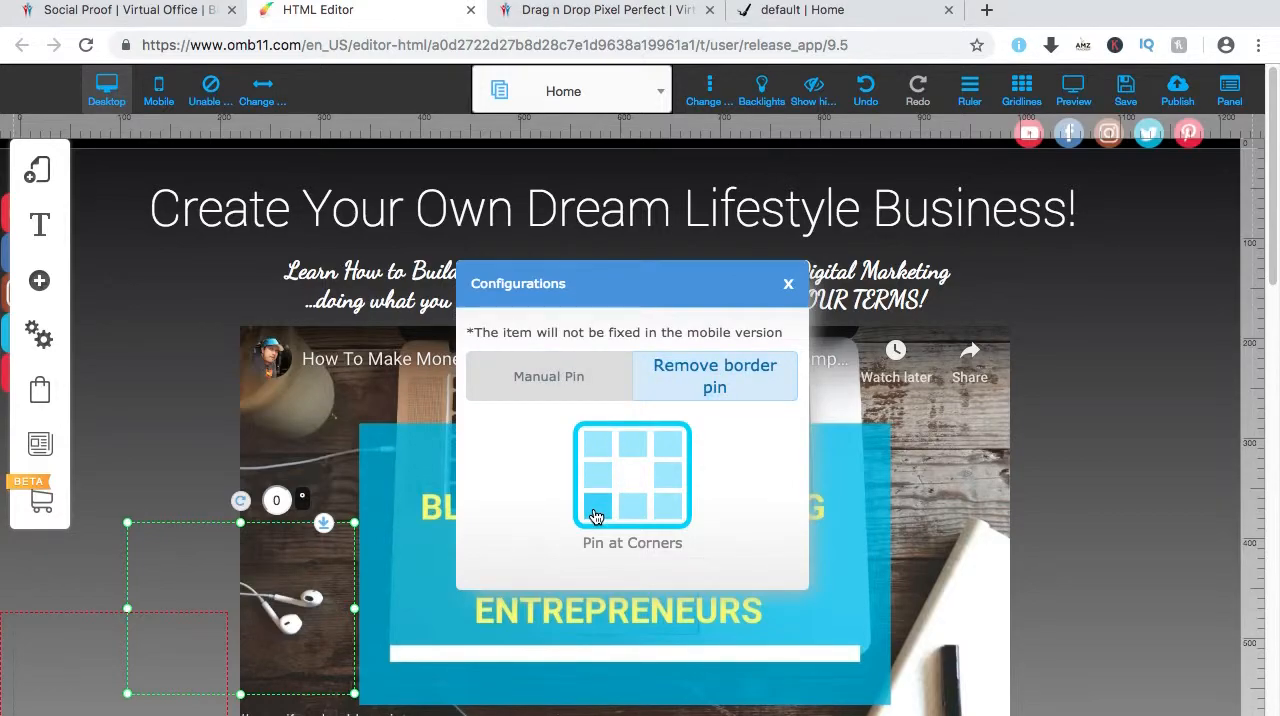
{"action": "left_click", "coordinate": [596, 514]}
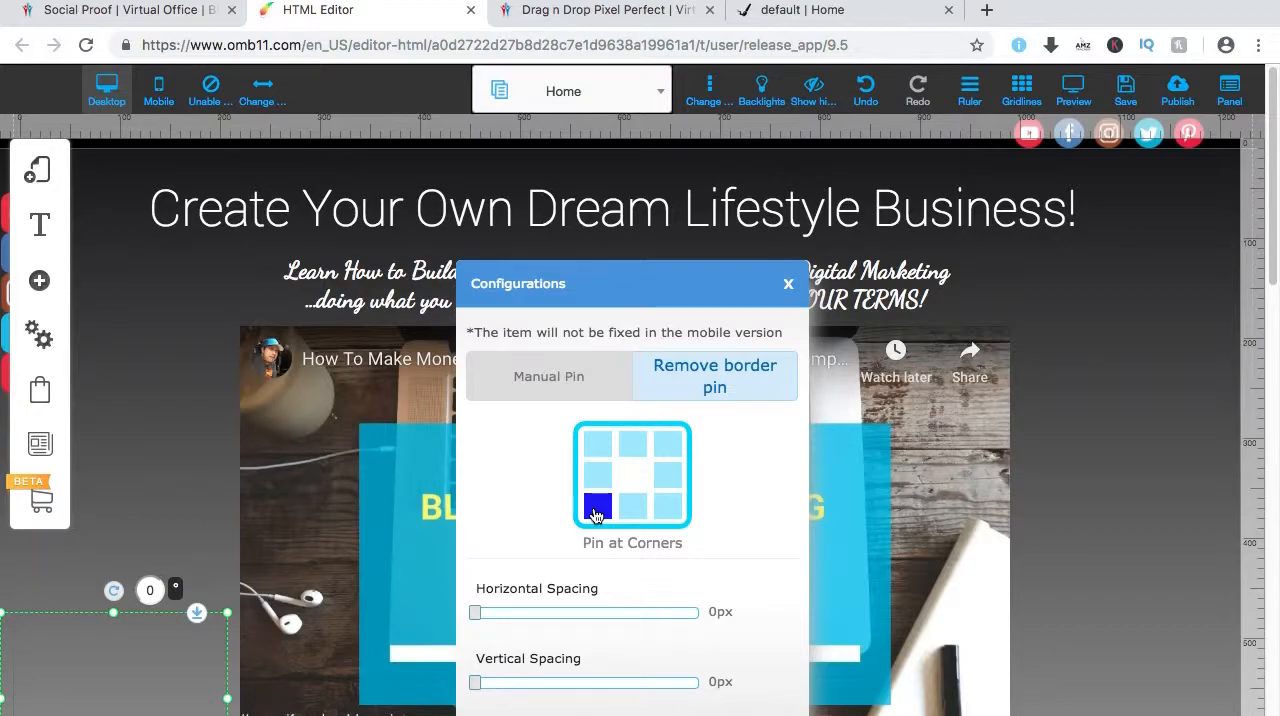
{"action": "left_click", "coordinate": [788, 286]}
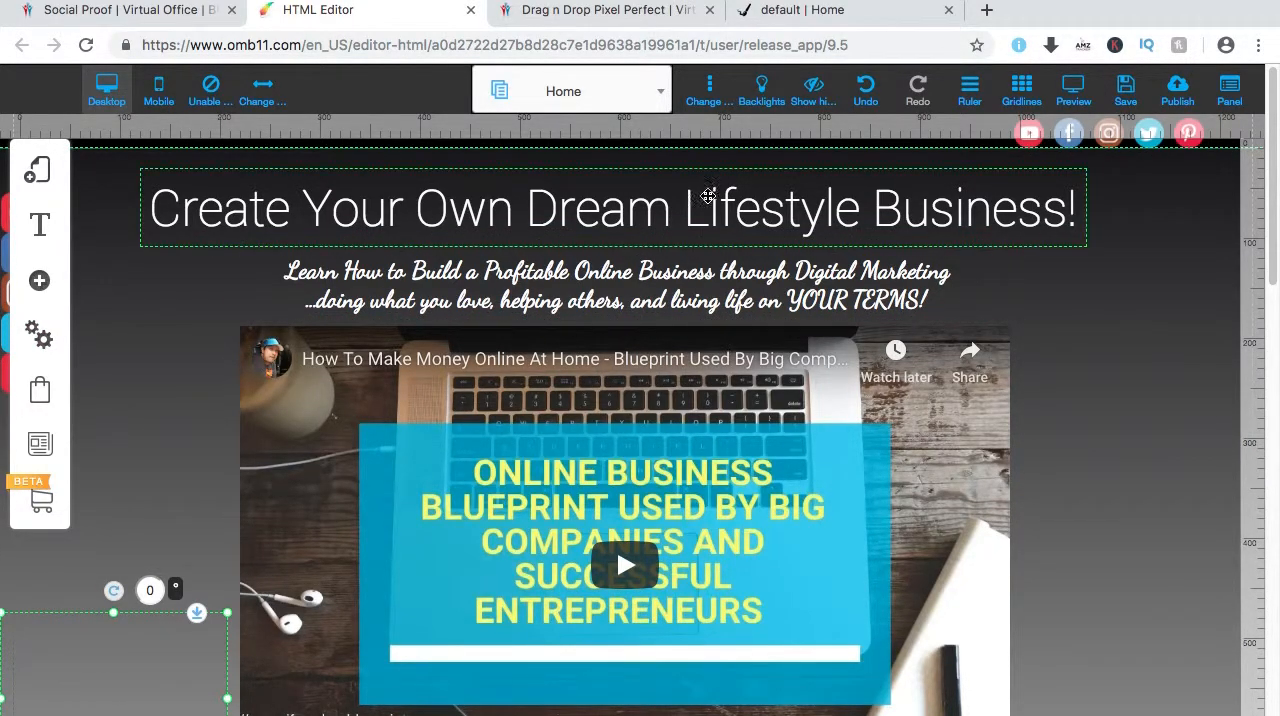
View the live ifreedomblueprint.com page, return to Social Proof and close the campaign's code window.
{"action": "left_click", "coordinate": [826, 12]}
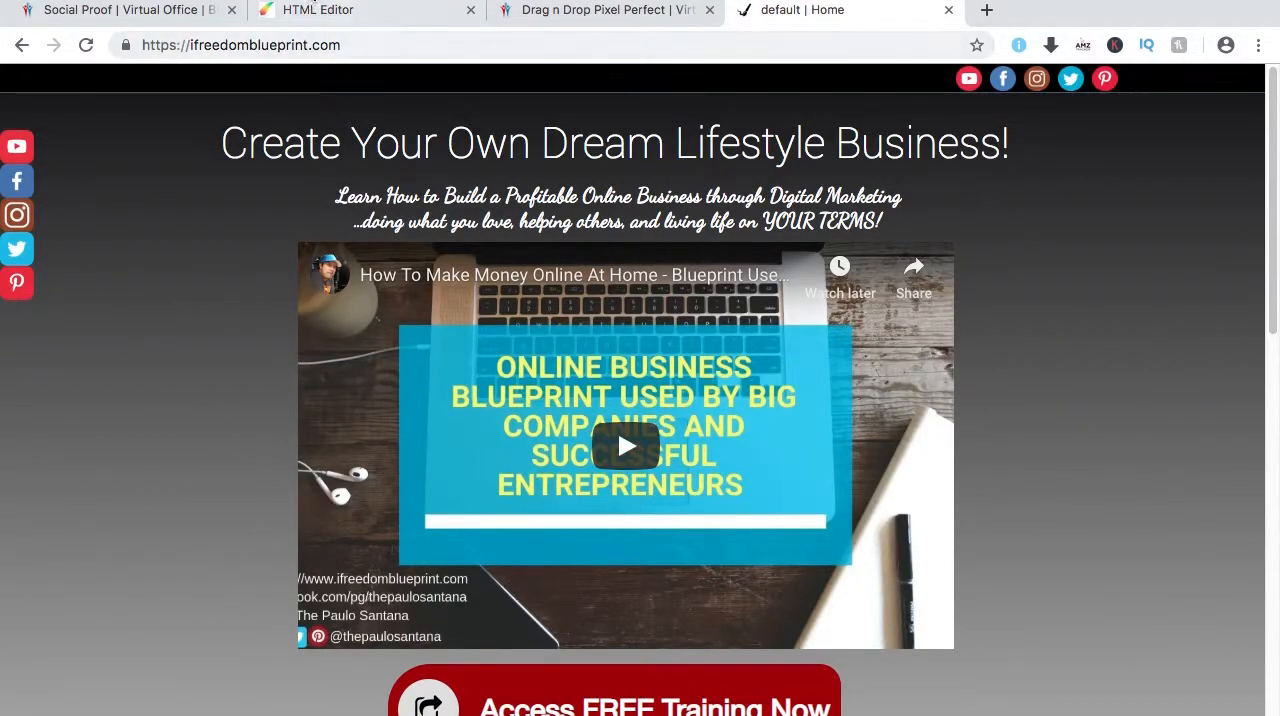
{"action": "left_click", "coordinate": [371, 11]}
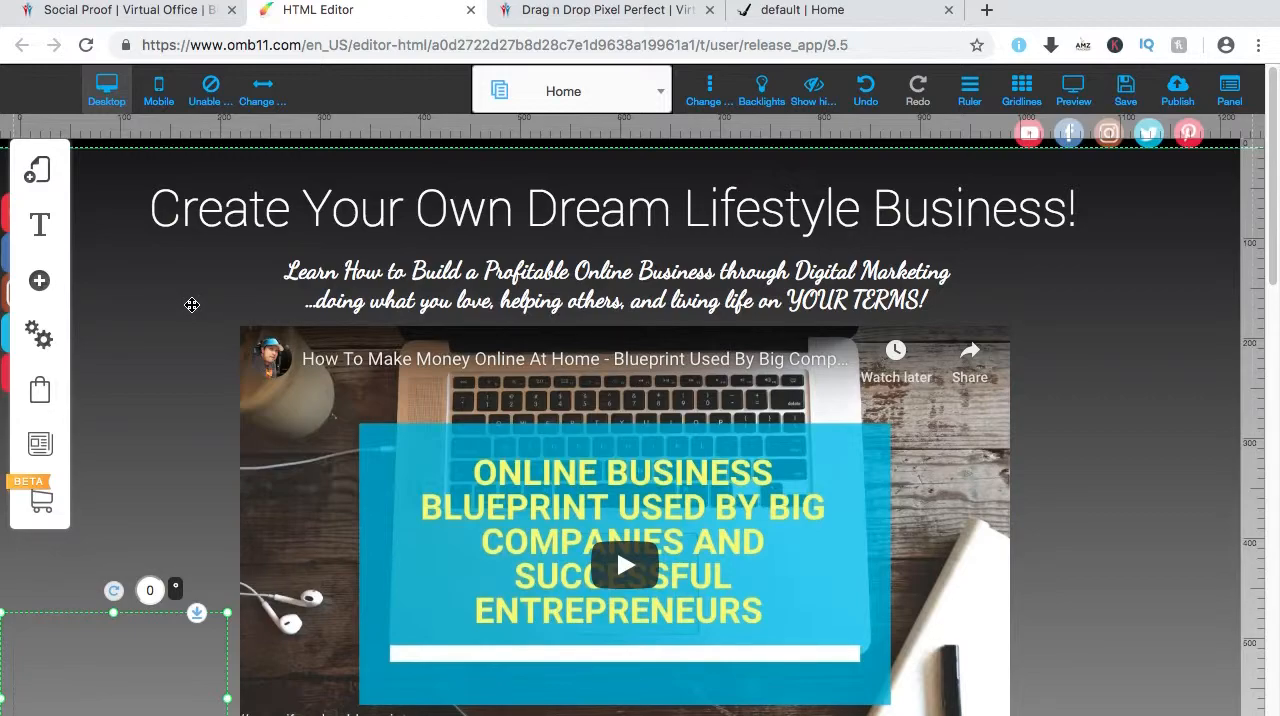
{"action": "left_click", "coordinate": [590, 10]}
{"action": "left_click", "coordinate": [155, 10]}
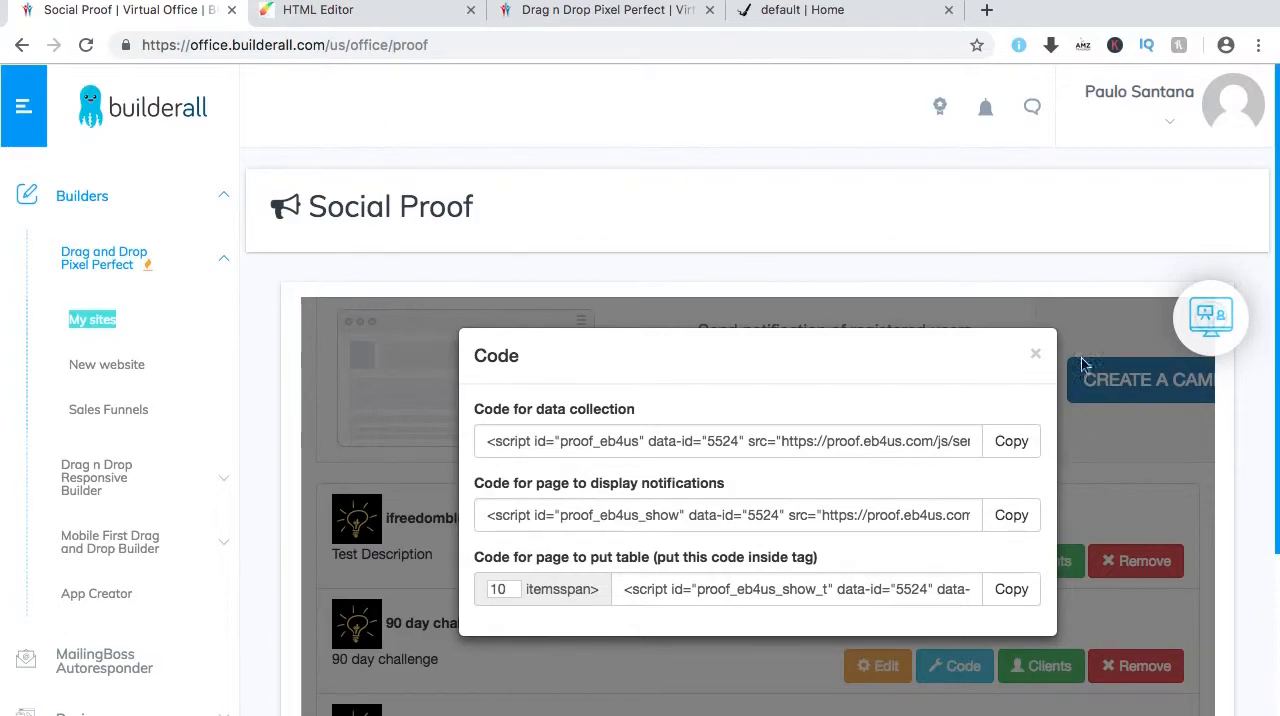
{"action": "left_click", "coordinate": [1035, 353]}
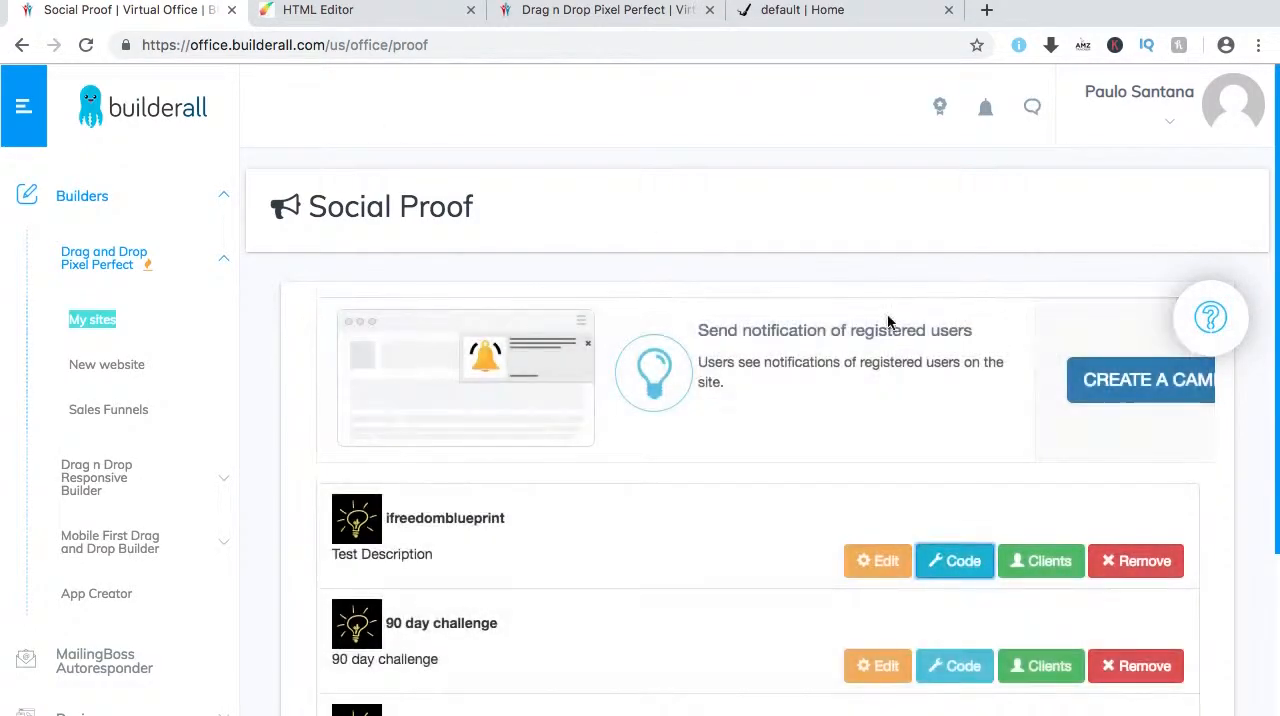
Return to the site editor and save the Home page with the pinned HTML element.
{"action": "left_click", "coordinate": [322, 9]}
{"action": "left_click", "coordinate": [1124, 92]}
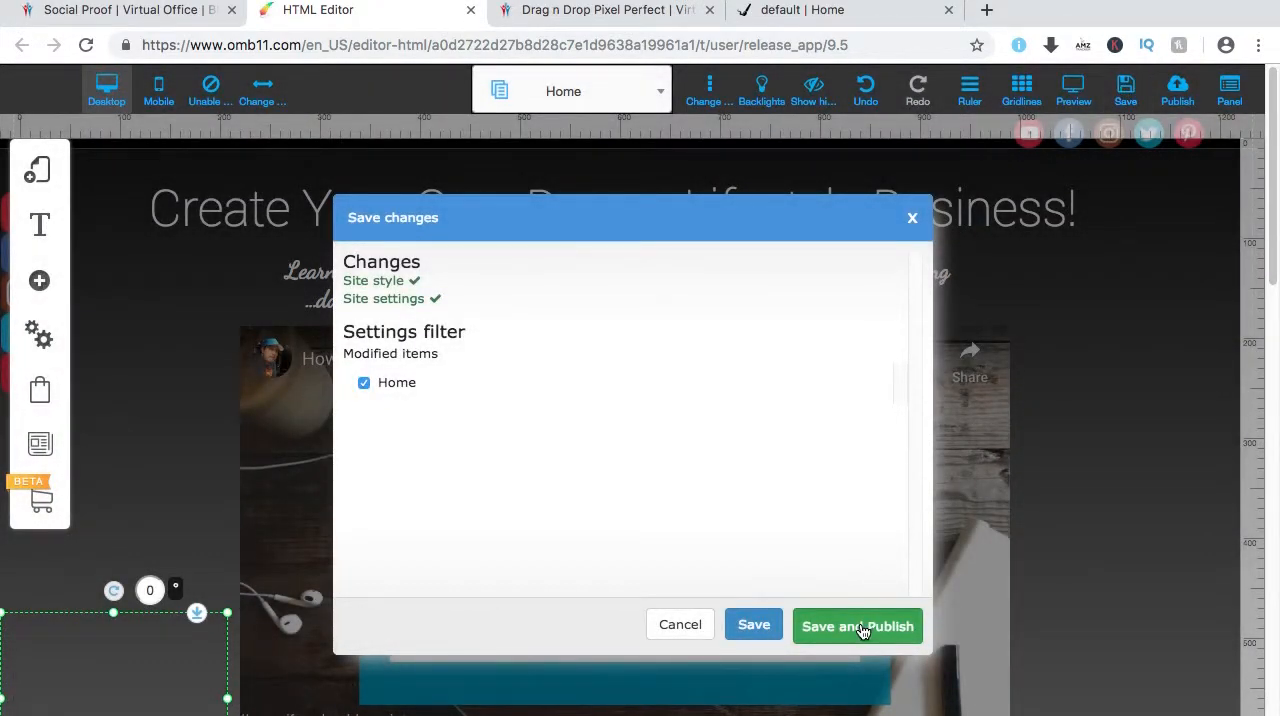
{"action": "left_click", "coordinate": [860, 627]}
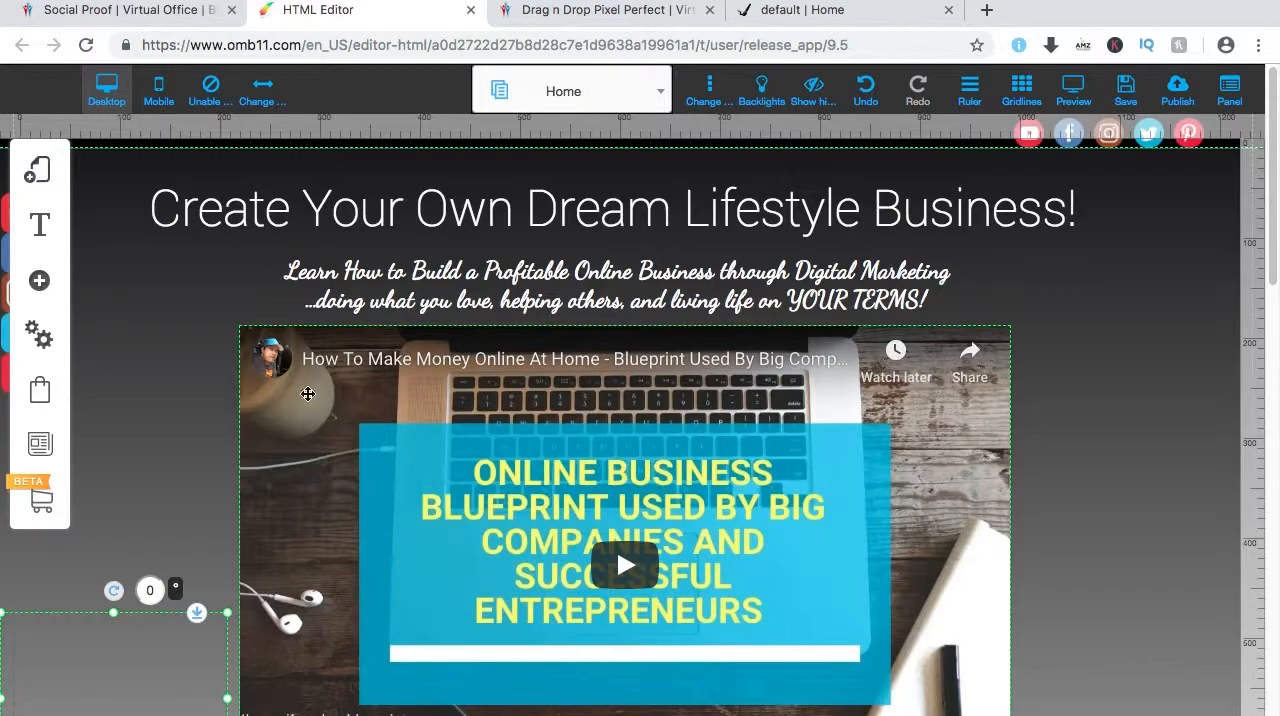
Look over the live ifreedomblueprint.com page and the site list, ending on the Social Proof campaign list.
{"action": "left_click", "coordinate": [834, 12]}
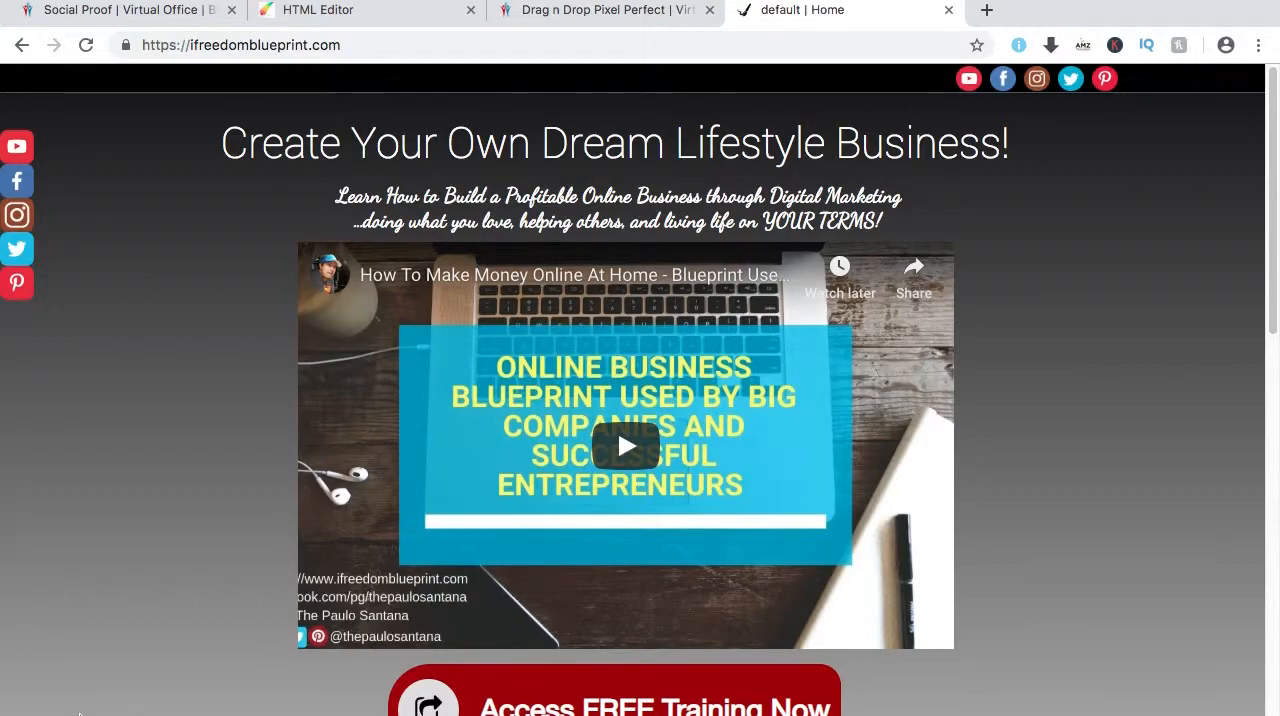
{"action": "left_click", "coordinate": [171, 12]}
{"action": "left_click", "coordinate": [800, 11]}
{"action": "left_click", "coordinate": [600, 10]}
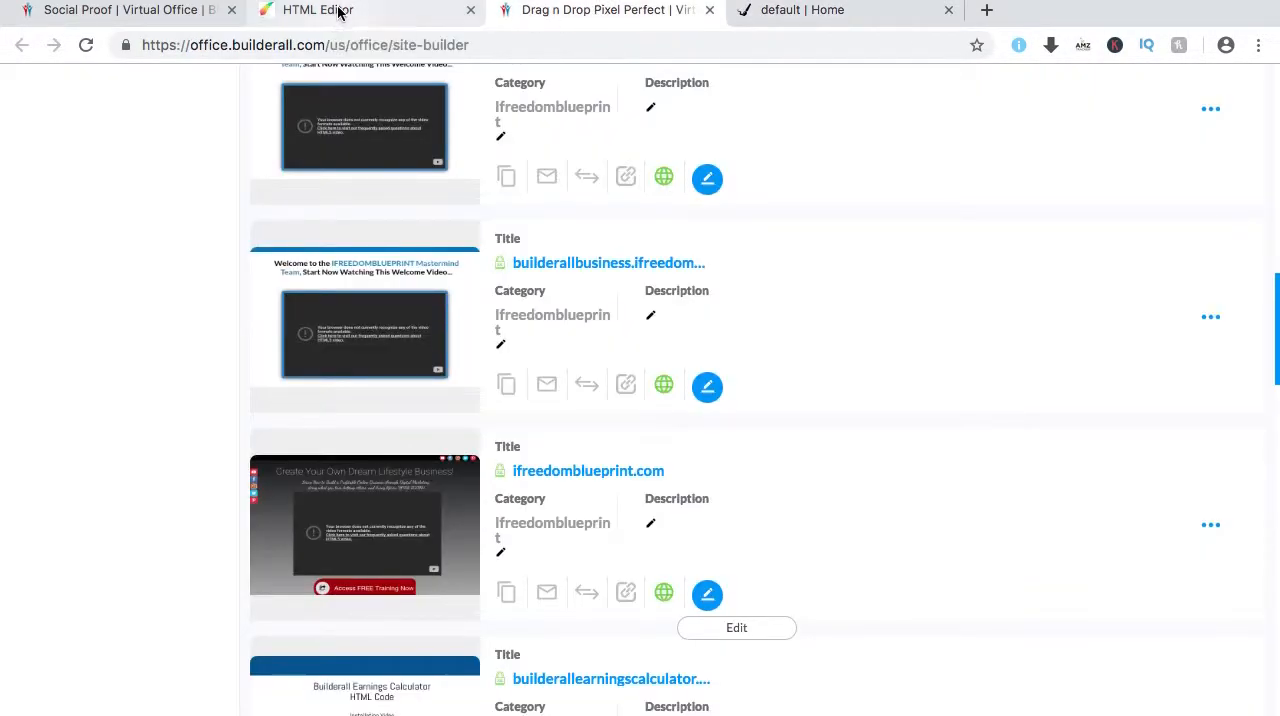
{"action": "left_click", "coordinate": [338, 11]}
{"action": "left_click", "coordinate": [157, 12]}
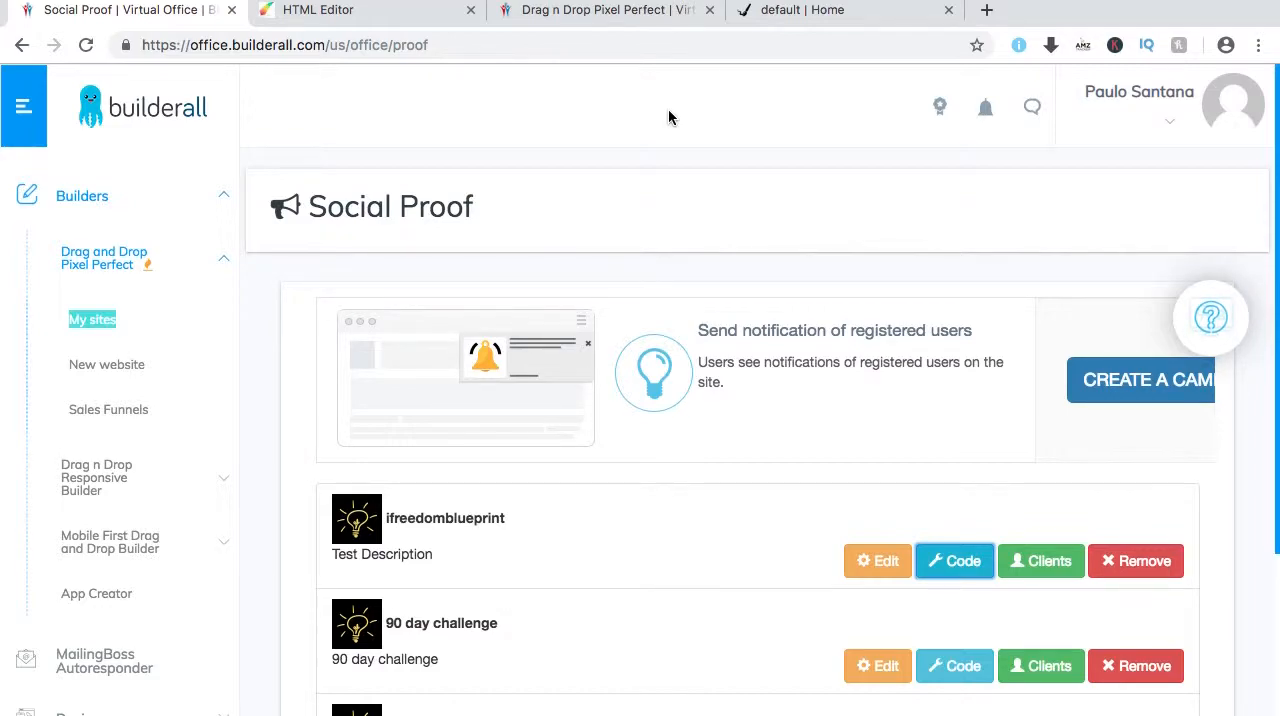
{"action": "mouse_move", "coordinate": [876, 1]}
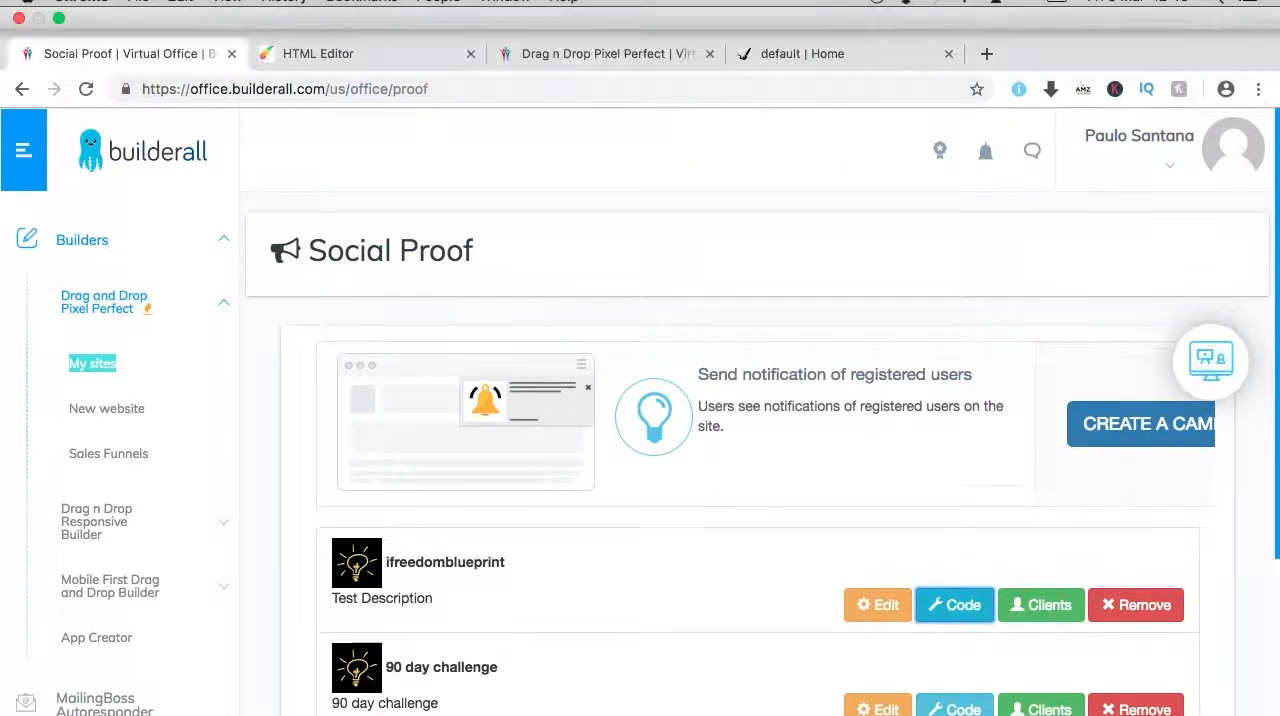